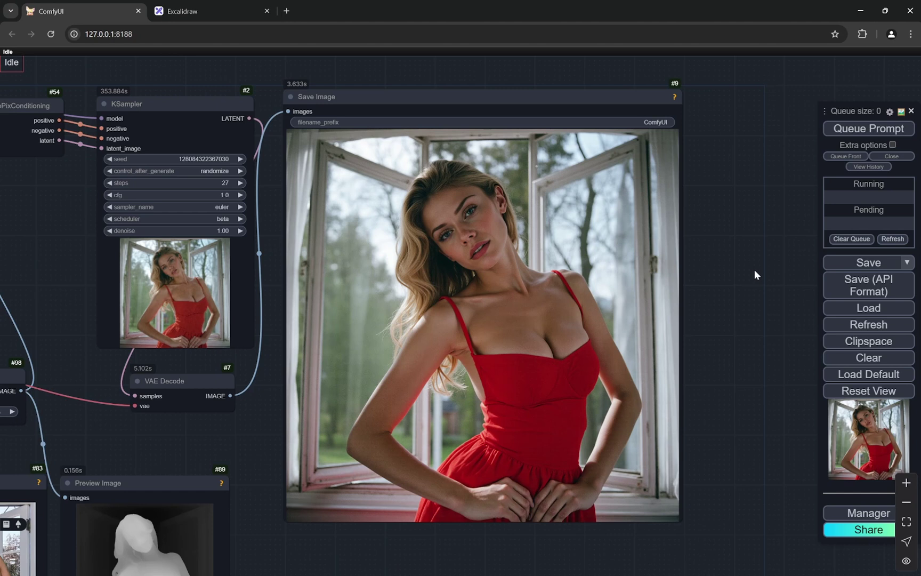
Step: Review the subject's source photo and the sampler with its generated result in the node graph
{"action": "scroll", "coordinate": [759, 245], "scroll_direction": "down", "scroll_amount": 6}
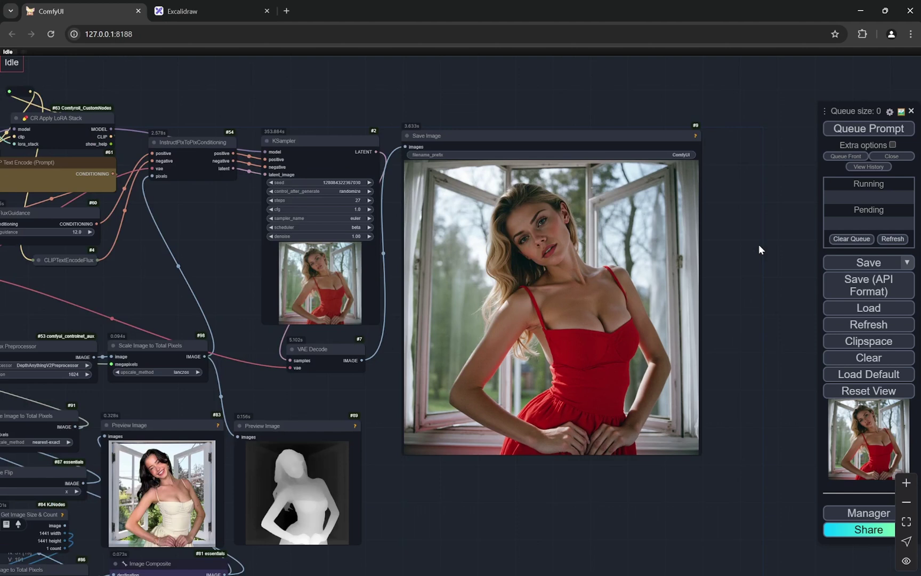
{"action": "scroll", "coordinate": [154, 357], "scroll_direction": "up", "scroll_amount": 6}
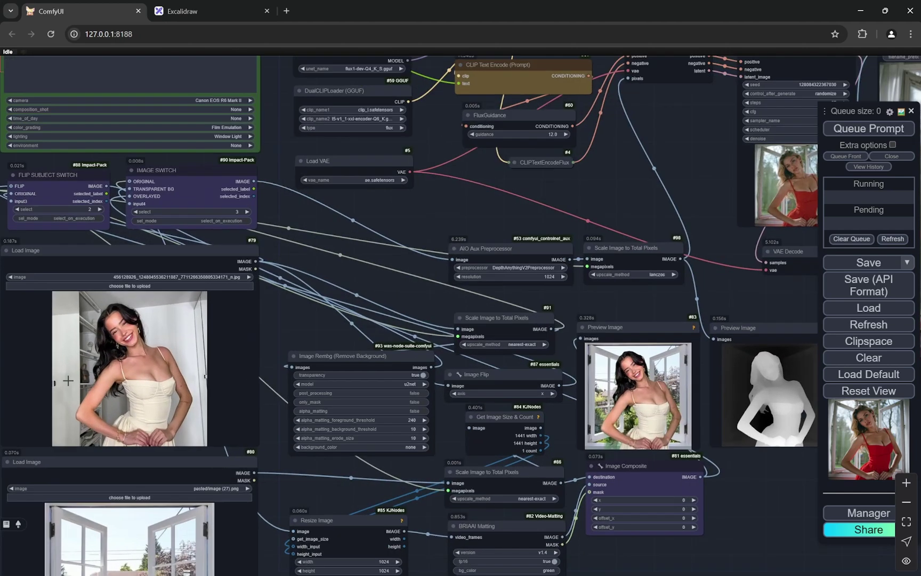
{"action": "left_click_drag", "start_coordinate": [297, 337], "coordinate": [324, 225]}
{"action": "scroll", "coordinate": [324, 225], "scroll_direction": "down", "scroll_amount": 5}
{"action": "left_click_drag", "start_coordinate": [559, 151], "coordinate": [300, 243]}
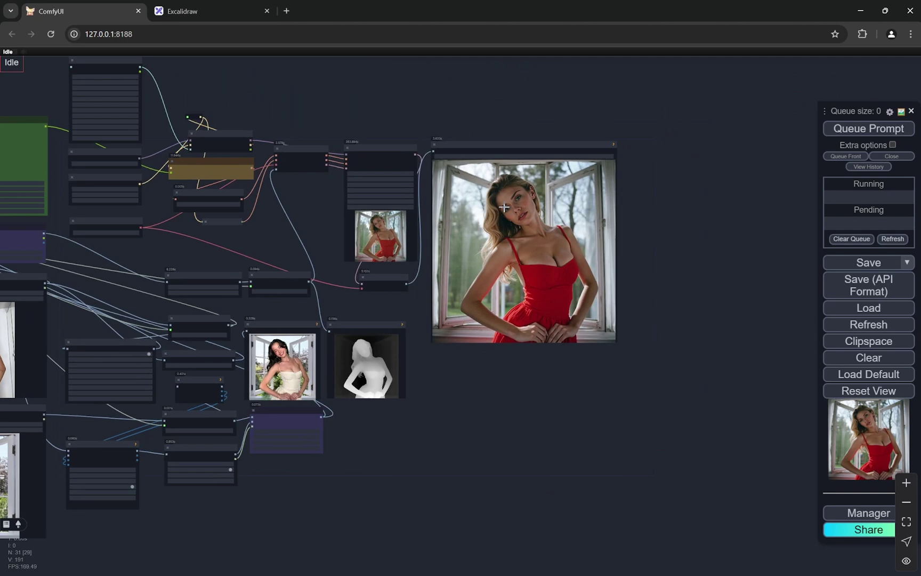
{"action": "scroll", "coordinate": [586, 196], "scroll_direction": "up", "scroll_amount": 8}
{"action": "scroll", "coordinate": [587, 196], "scroll_direction": "up", "scroll_amount": 2}
{"action": "scroll", "coordinate": [688, 202], "scroll_direction": "down", "scroll_amount": 12}
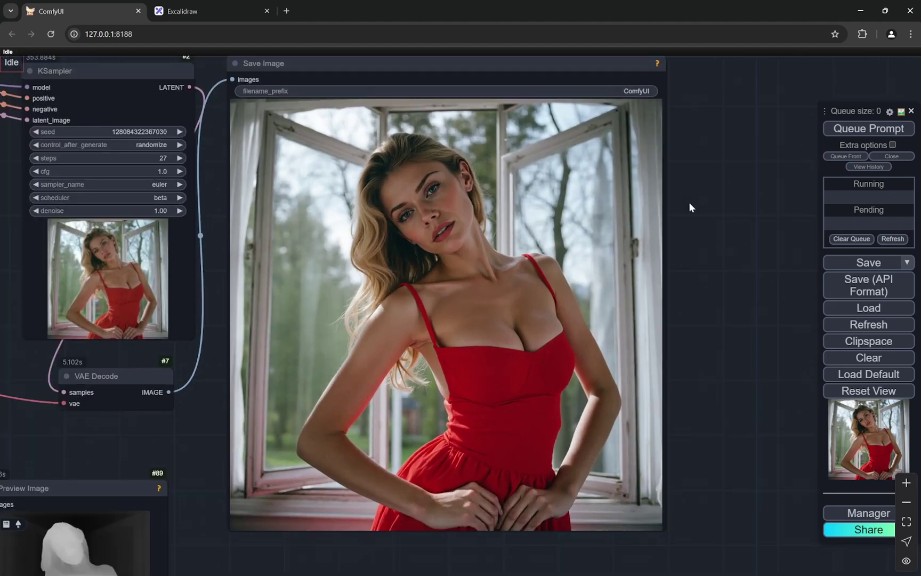
{"action": "scroll", "coordinate": [80, 370], "scroll_direction": "up", "scroll_amount": 8}
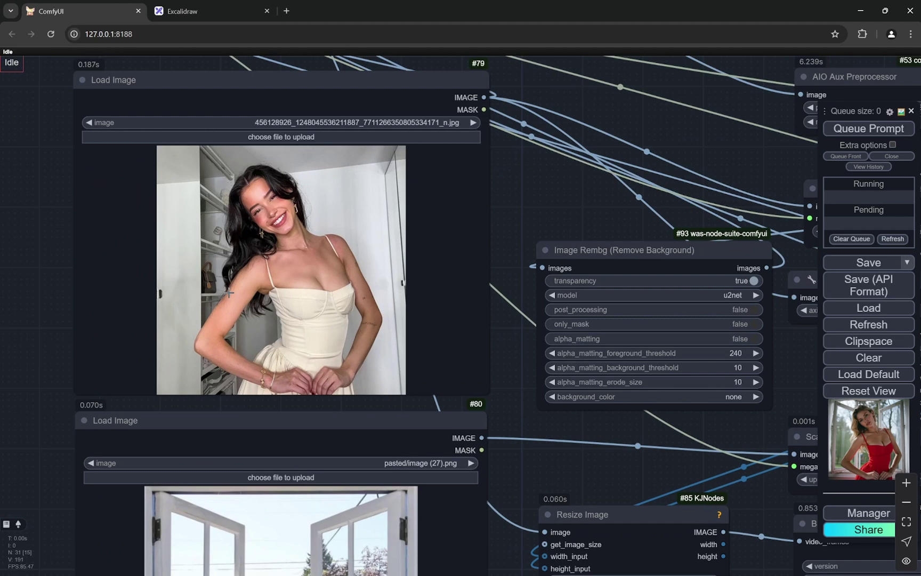
{"action": "scroll", "coordinate": [253, 371], "scroll_direction": "down", "scroll_amount": 5}
{"action": "scroll", "coordinate": [103, 421], "scroll_direction": "up", "scroll_amount": 3}
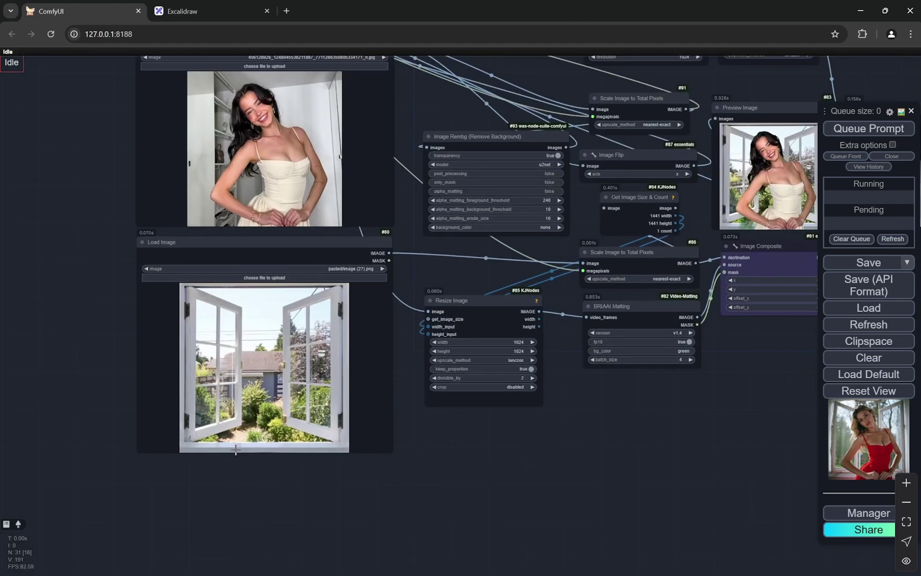
Step: Inspect the decode step, the sampler and the saved red-dress result
{"action": "scroll", "coordinate": [546, 442], "scroll_direction": "right", "scroll_amount": 5}
{"action": "scroll", "coordinate": [554, 511], "scroll_direction": "up", "scroll_amount": 3}
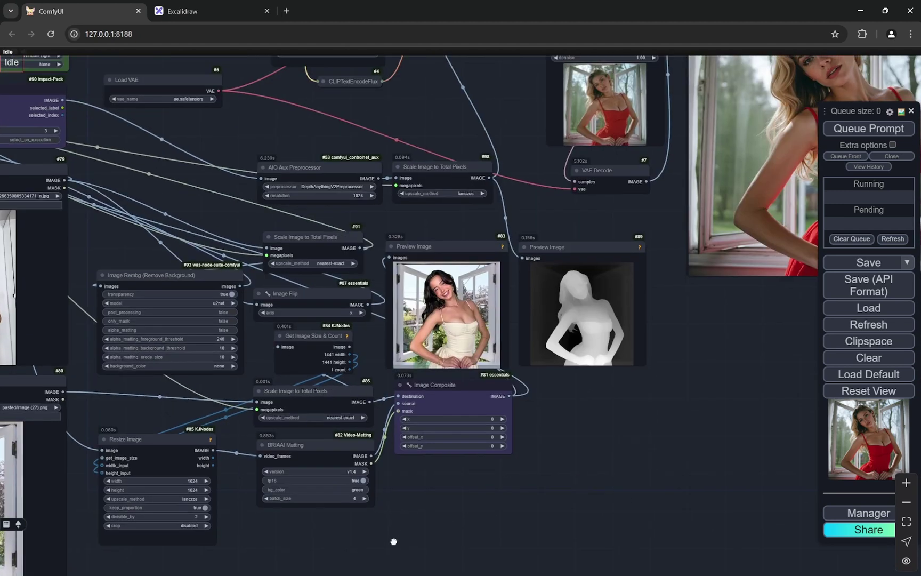
{"action": "scroll", "coordinate": [554, 407], "scroll_direction": "up", "scroll_amount": 5}
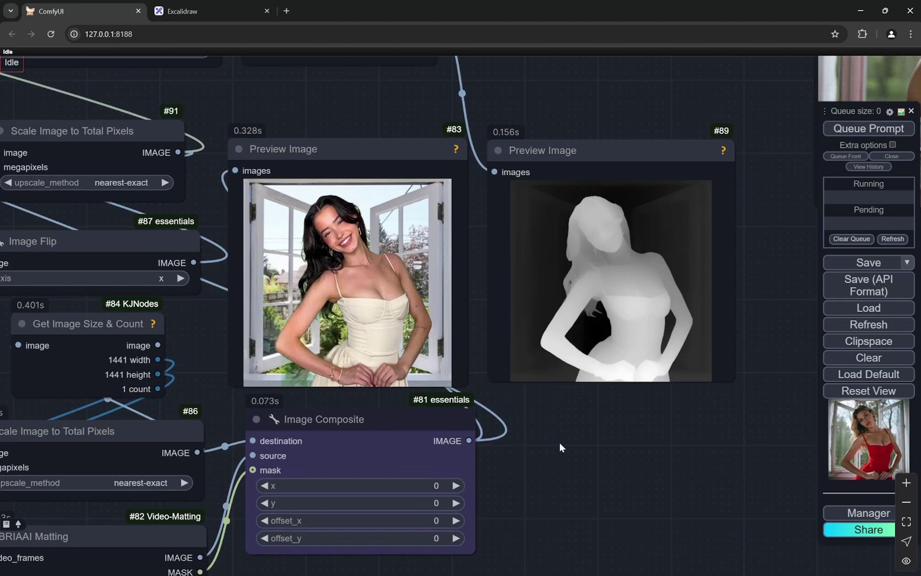
{"action": "scroll", "coordinate": [387, 227], "scroll_direction": "up", "scroll_amount": 1}
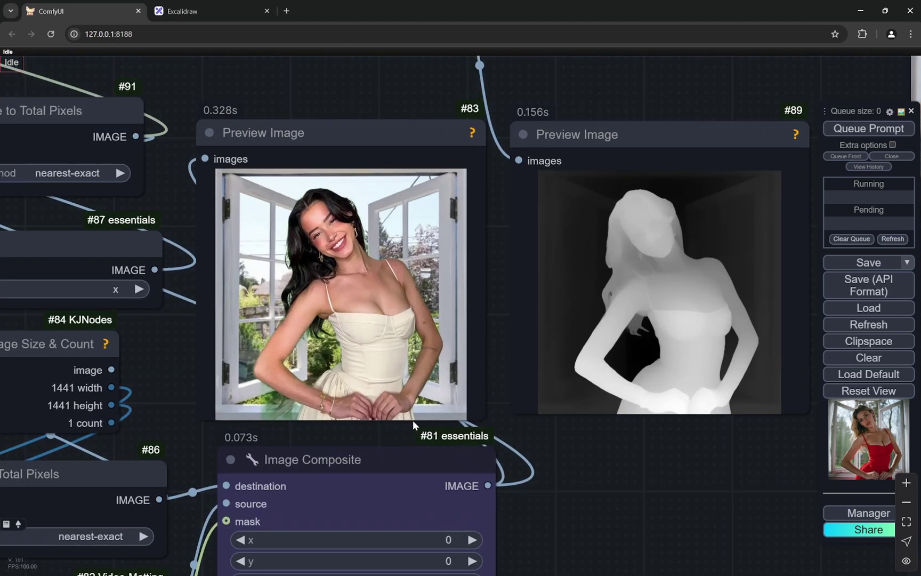
{"action": "scroll", "coordinate": [289, 385], "scroll_direction": "down", "scroll_amount": 5}
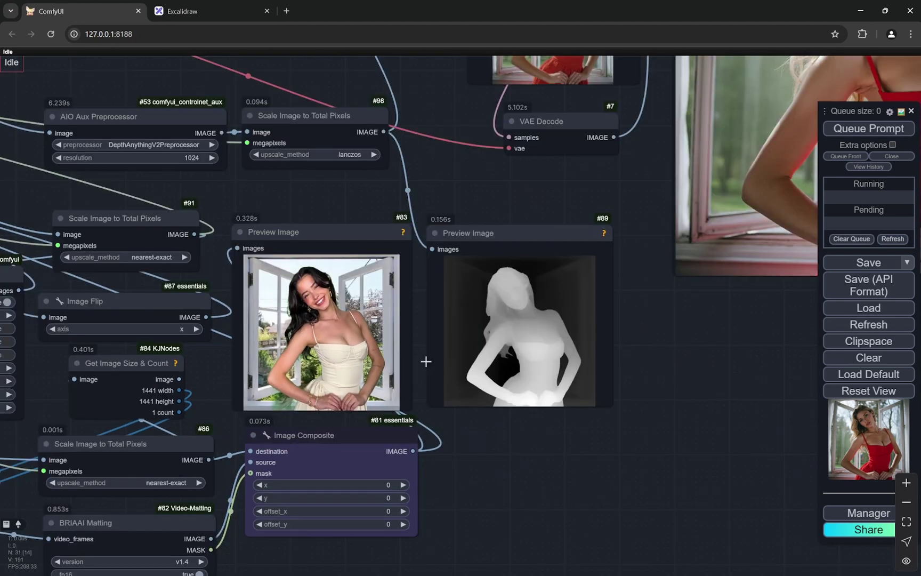
{"action": "left_click_drag", "start_coordinate": [583, 233], "coordinate": [360, 369]}
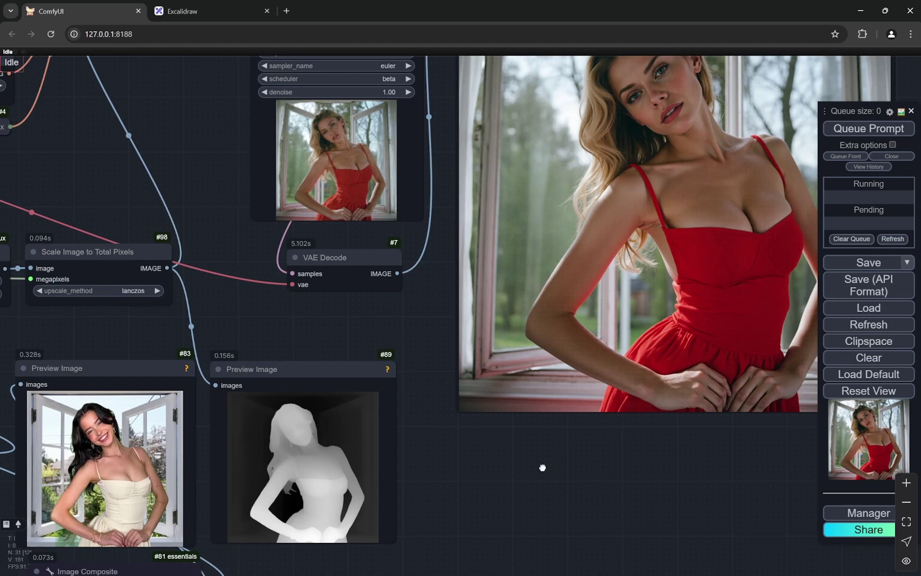
{"action": "left_click_drag", "start_coordinate": [542, 467], "coordinate": [376, 513]}
{"action": "scroll", "coordinate": [377, 514], "scroll_direction": "down", "scroll_amount": 3}
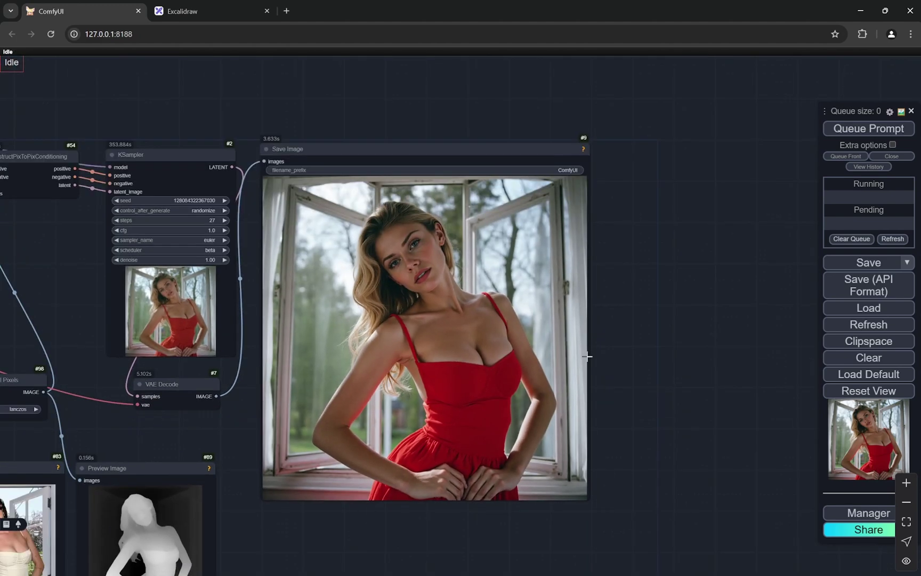
{"action": "scroll", "coordinate": [744, 208], "scroll_direction": "down", "scroll_amount": 10}
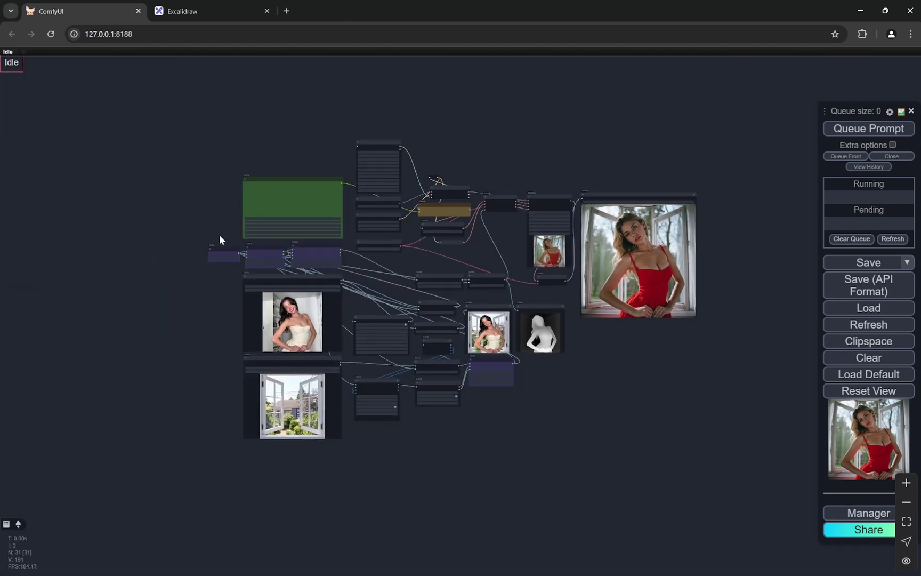
{"action": "scroll", "coordinate": [220, 241], "scroll_direction": "up", "scroll_amount": 12}
{"action": "scroll", "coordinate": [219, 303], "scroll_direction": "down", "scroll_amount": 5}
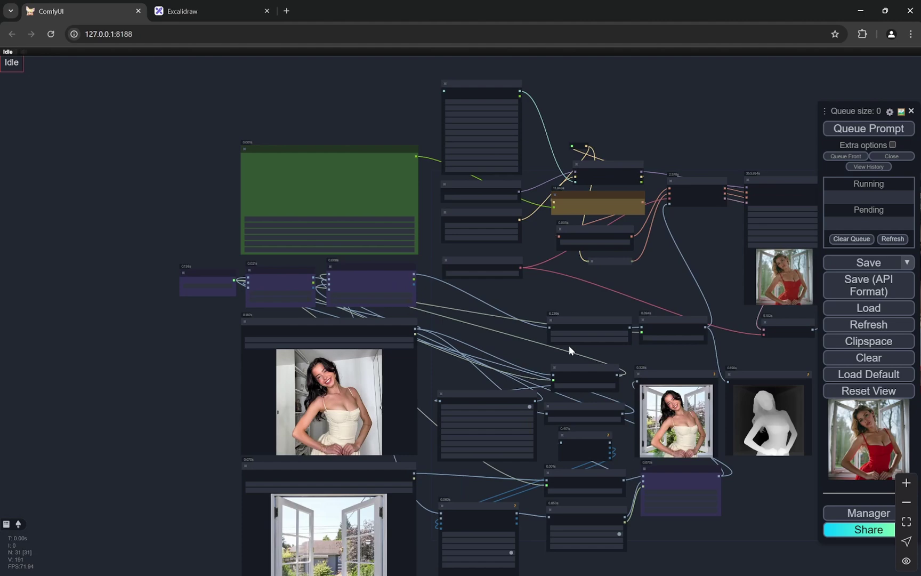
{"action": "left_click_drag", "start_coordinate": [504, 353], "coordinate": [434, 304]}
Step: Glance at the Excalidraw example board, then examine the prompt and switch nodes in ComfyUI
{"action": "left_click", "coordinate": [211, 11]}
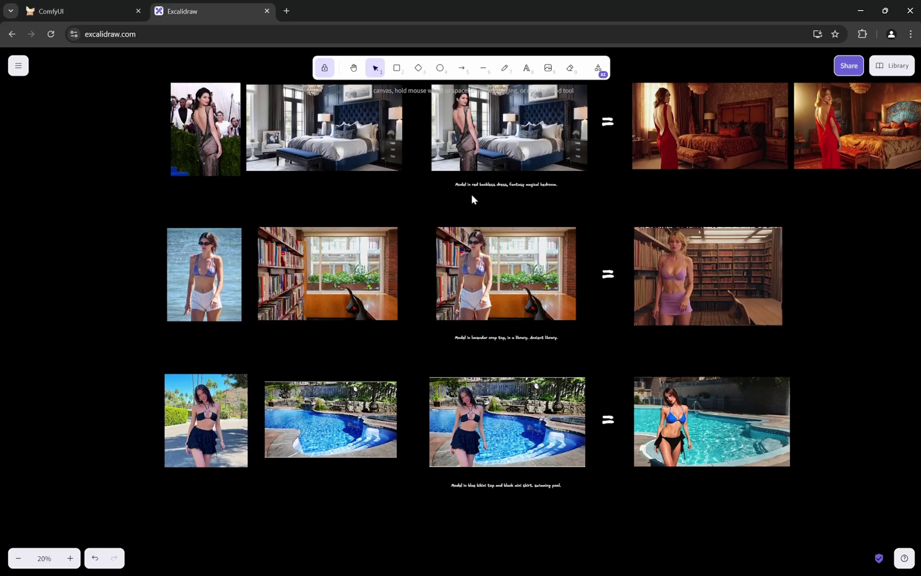
{"action": "left_click", "coordinate": [83, 13]}
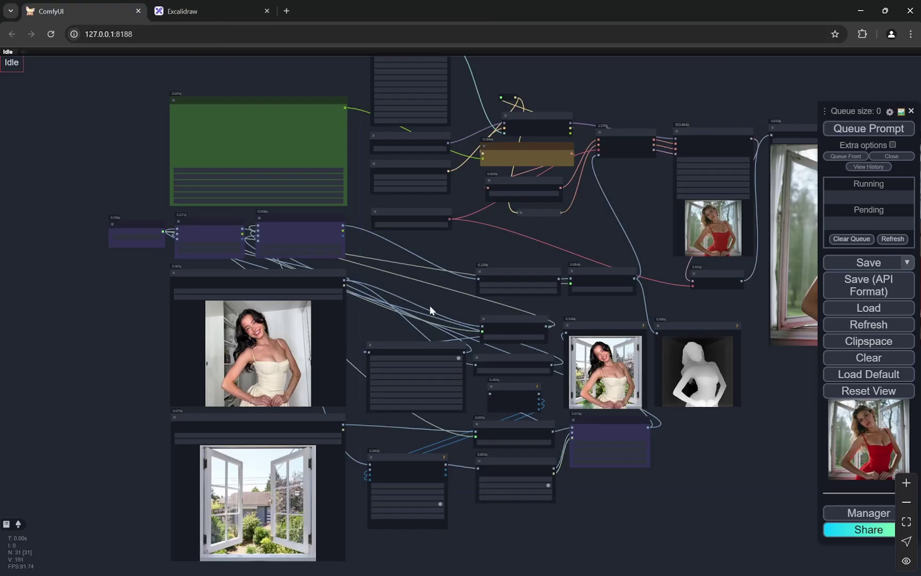
{"action": "scroll", "coordinate": [686, 463], "scroll_direction": "up", "scroll_amount": 5}
{"action": "scroll", "coordinate": [682, 418], "scroll_direction": "down", "scroll_amount": 4}
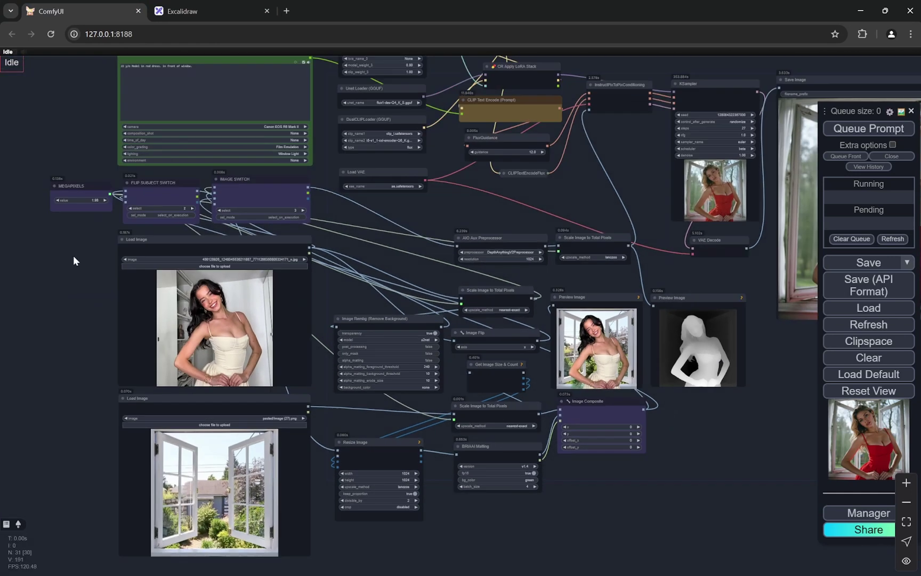
{"action": "left_click_drag", "start_coordinate": [4, 257], "coordinate": [102, 351]}
{"action": "scroll", "coordinate": [182, 134], "scroll_direction": "up", "scroll_amount": 10}
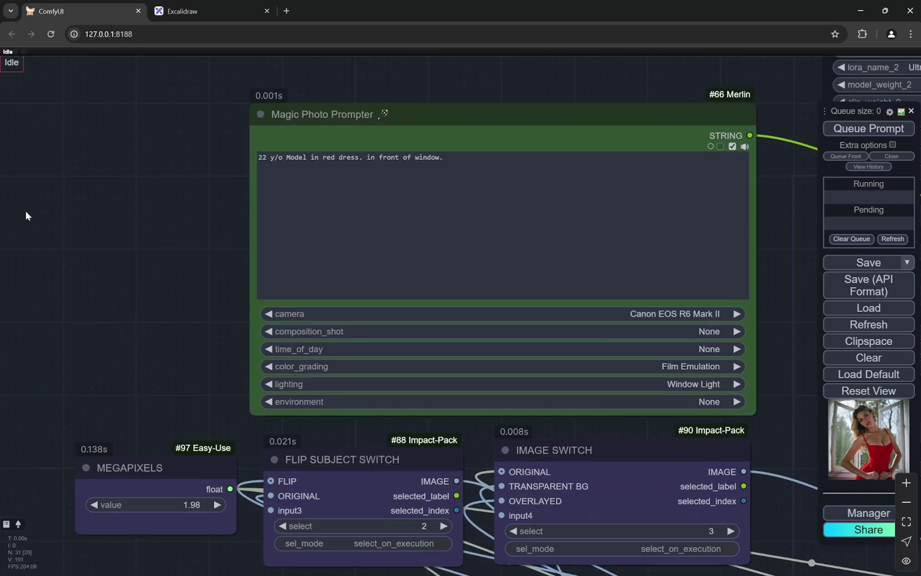
{"action": "scroll", "coordinate": [60, 221], "scroll_direction": "down", "scroll_amount": 4}
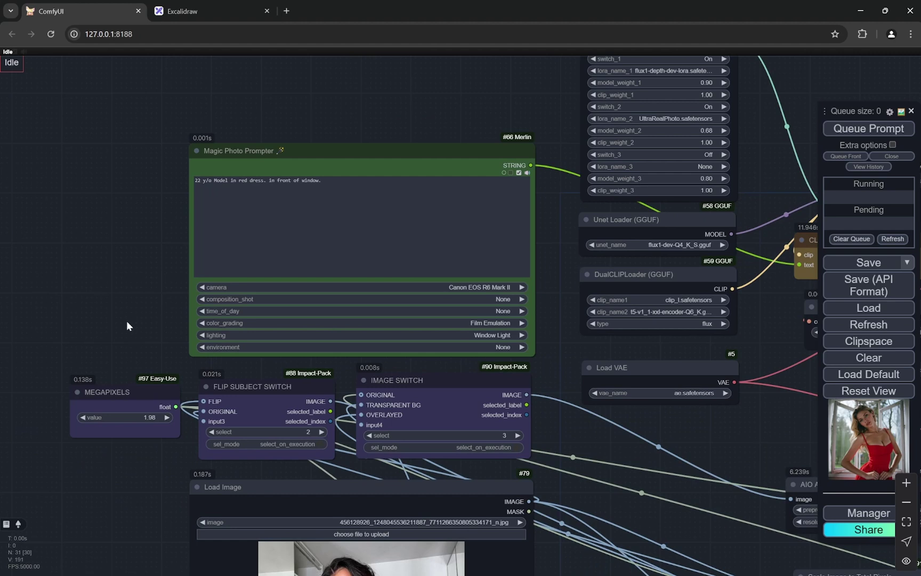
{"action": "scroll", "coordinate": [126, 321], "scroll_direction": "down", "scroll_amount": 4}
{"action": "scroll", "coordinate": [127, 289], "scroll_direction": "up", "scroll_amount": 5}
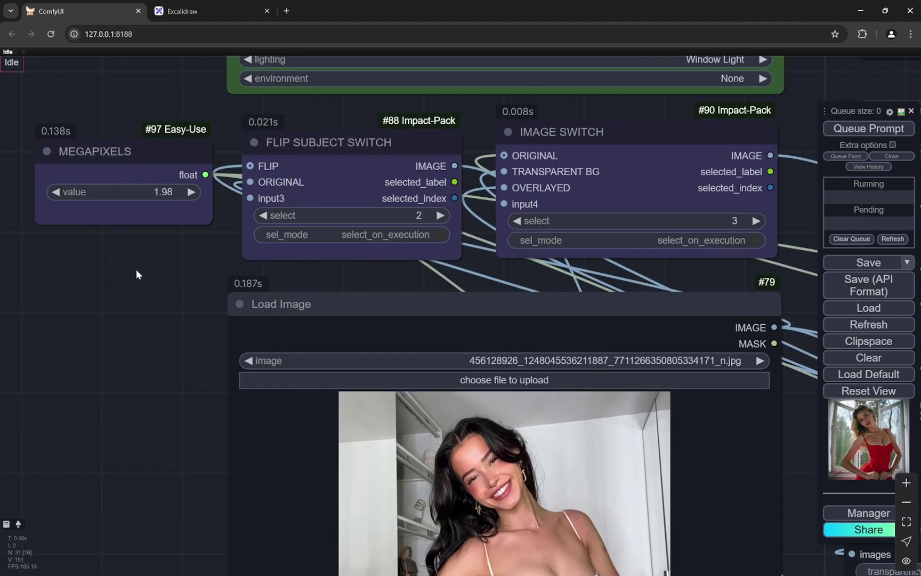
{"action": "scroll", "coordinate": [96, 256], "scroll_direction": "down", "scroll_amount": 3}
{"action": "scroll", "coordinate": [98, 255], "scroll_direction": "up", "scroll_amount": 3}
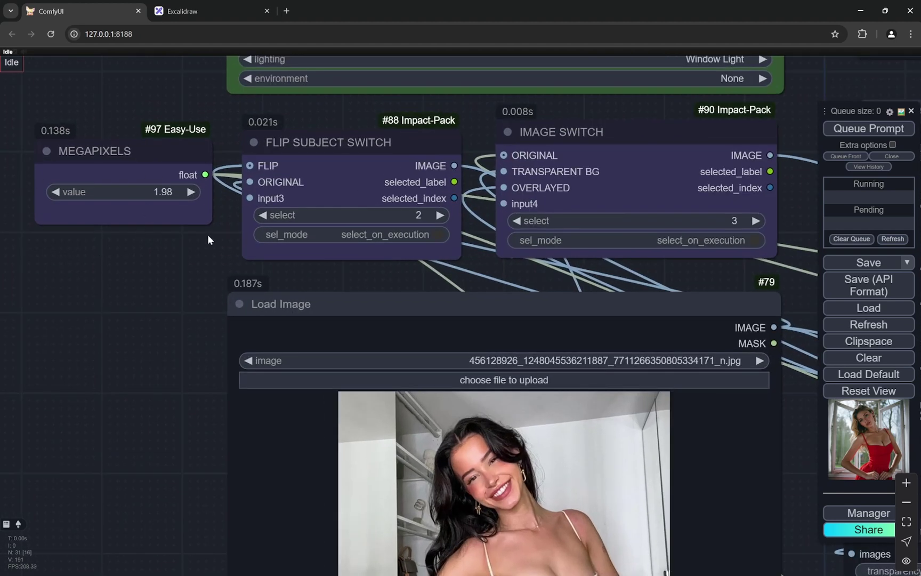
{"action": "scroll", "coordinate": [129, 303], "scroll_direction": "down", "scroll_amount": 4}
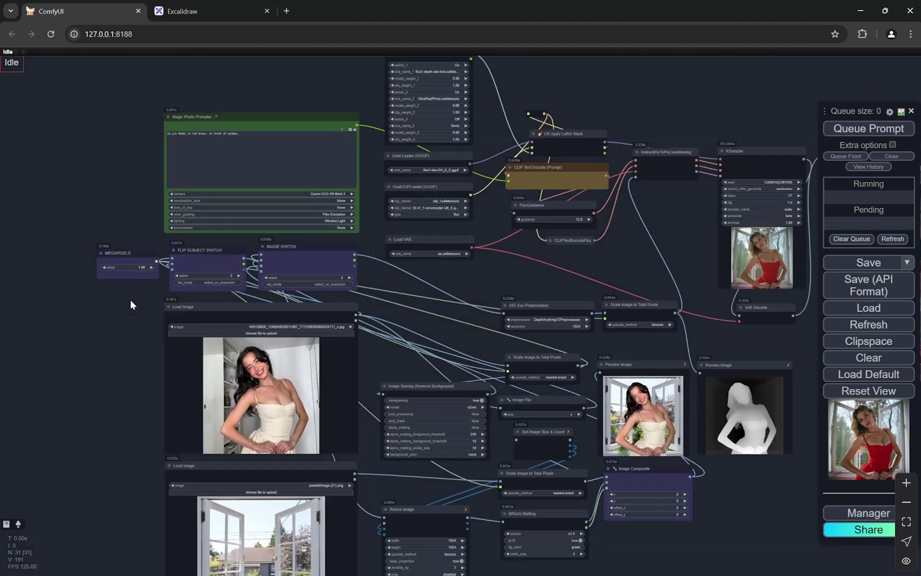
{"action": "scroll", "coordinate": [168, 282], "scroll_direction": "up", "scroll_amount": 5}
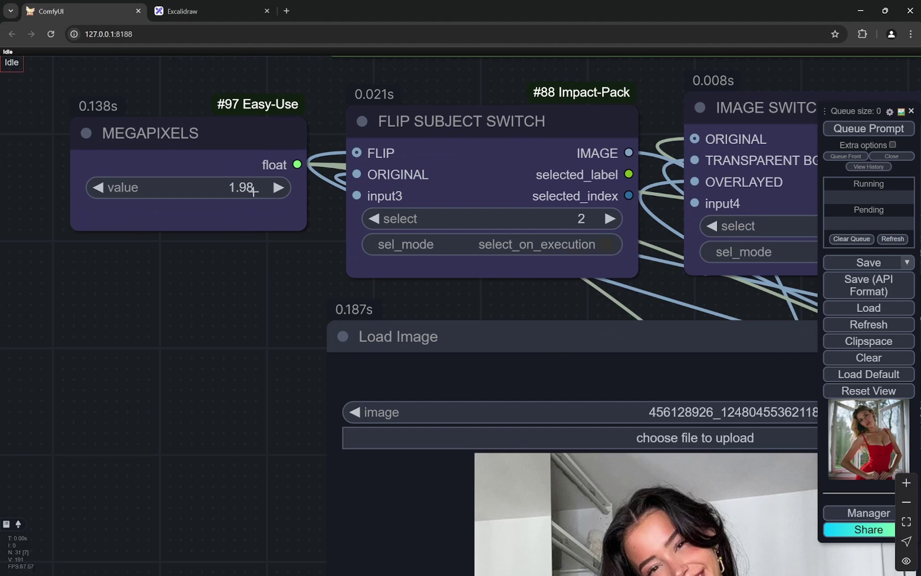
Step: Compare the Excalidraw example results, then return to the ComfyUI workflow
{"action": "left_click", "coordinate": [227, 16]}
{"action": "scroll", "coordinate": [777, 229], "scroll_direction": "up", "scroll_amount": 5}
{"action": "scroll", "coordinate": [777, 232], "scroll_direction": "up", "scroll_amount": 8}
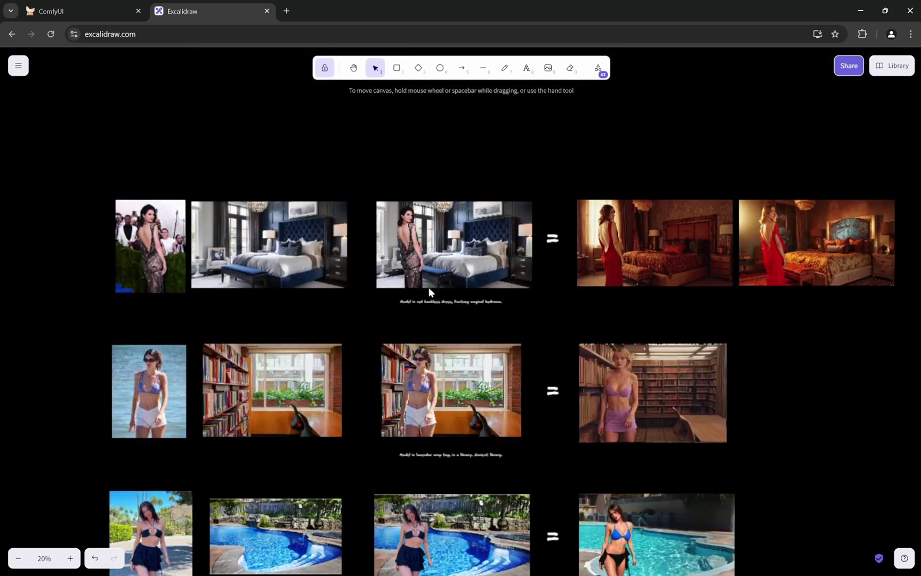
{"action": "left_click", "coordinate": [80, 11]}
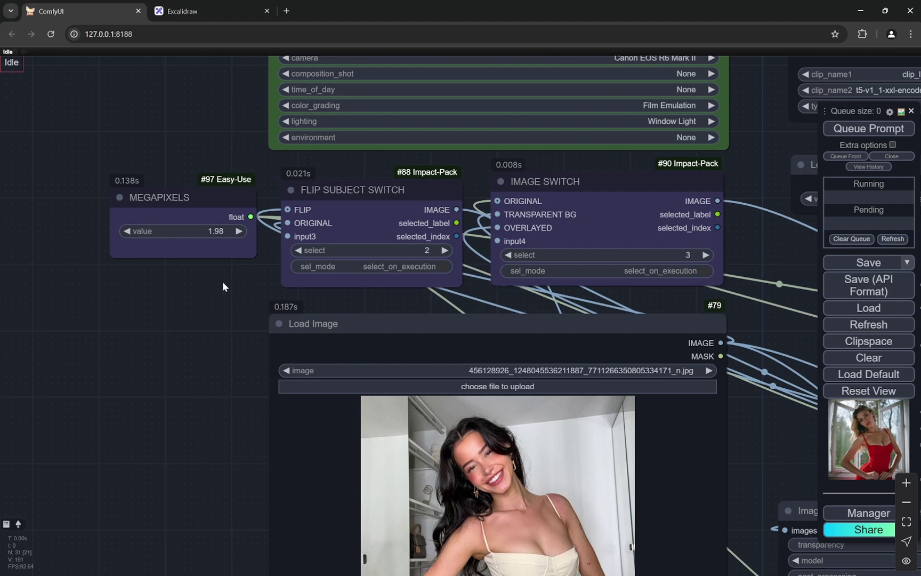
Step: Locate the FLIP SUBJECT SWITCH and subject photo, toggle it to FLIP, then back to ORIGINAL
{"action": "left_click_drag", "start_coordinate": [222, 286], "coordinate": [123, 286]}
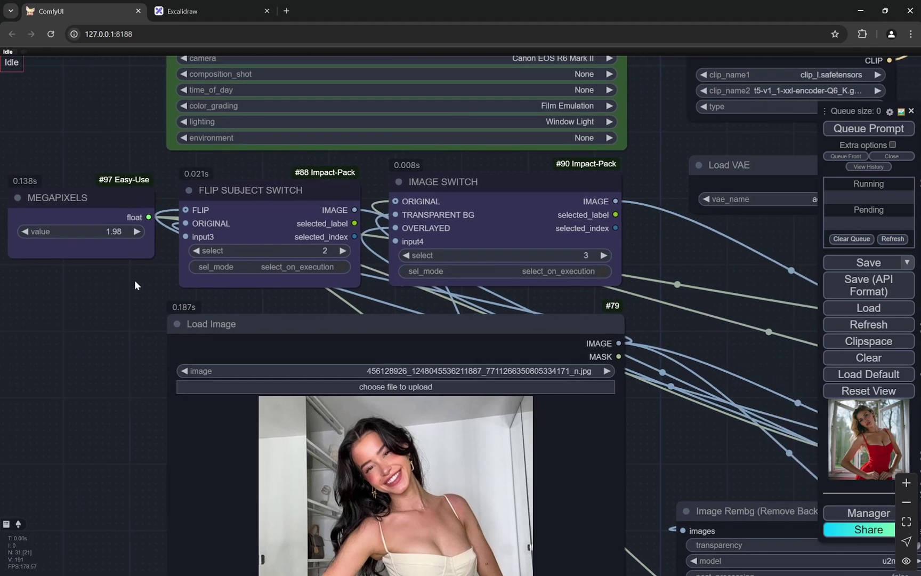
{"action": "scroll", "coordinate": [135, 280], "scroll_direction": "down", "scroll_amount": 3}
{"action": "scroll", "coordinate": [134, 280], "scroll_direction": "up", "scroll_amount": 5}
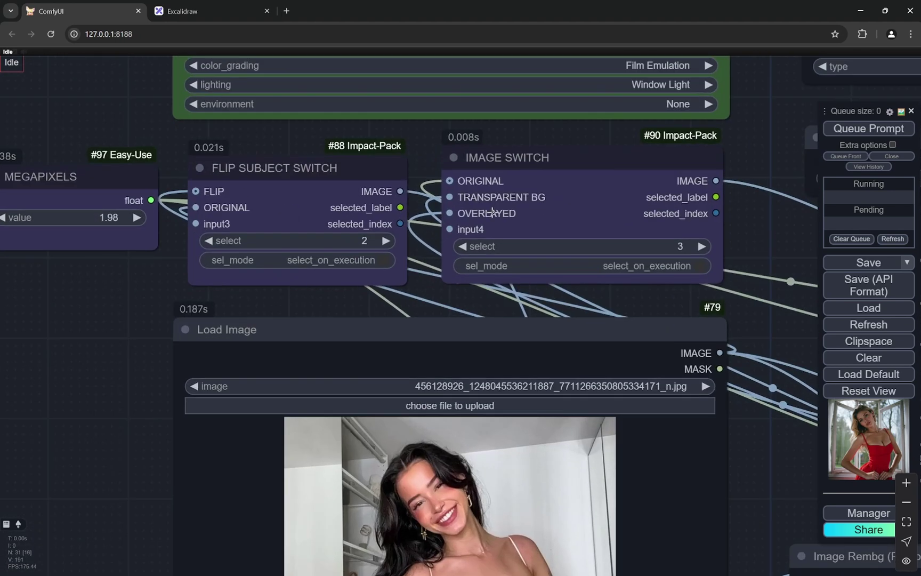
{"action": "left_click_drag", "start_coordinate": [124, 322], "coordinate": [73, 290]}
{"action": "scroll", "coordinate": [75, 289], "scroll_direction": "down", "scroll_amount": 1}
{"action": "scroll", "coordinate": [79, 288], "scroll_direction": "up", "scroll_amount": 1}
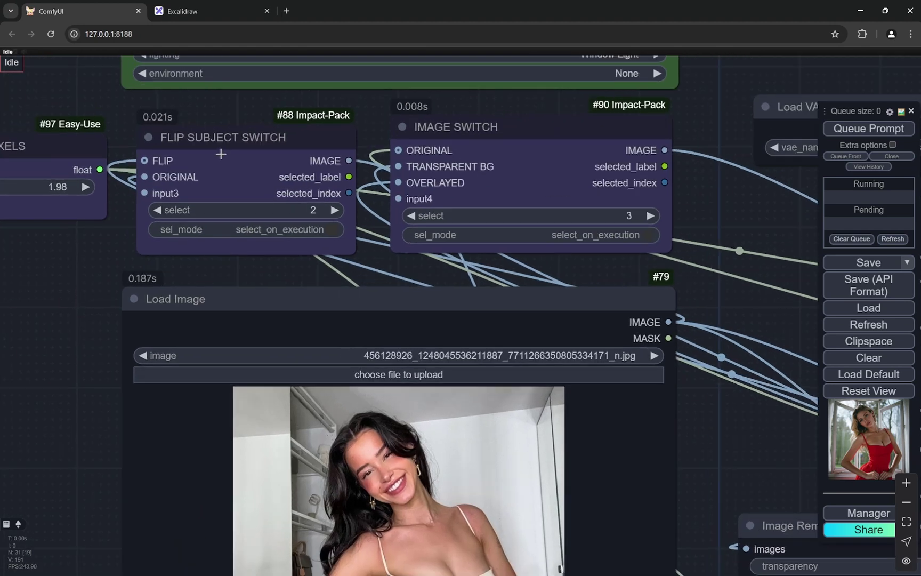
{"action": "scroll", "coordinate": [203, 160], "scroll_direction": "down", "scroll_amount": 3}
{"action": "scroll", "coordinate": [100, 347], "scroll_direction": "down", "scroll_amount": 3}
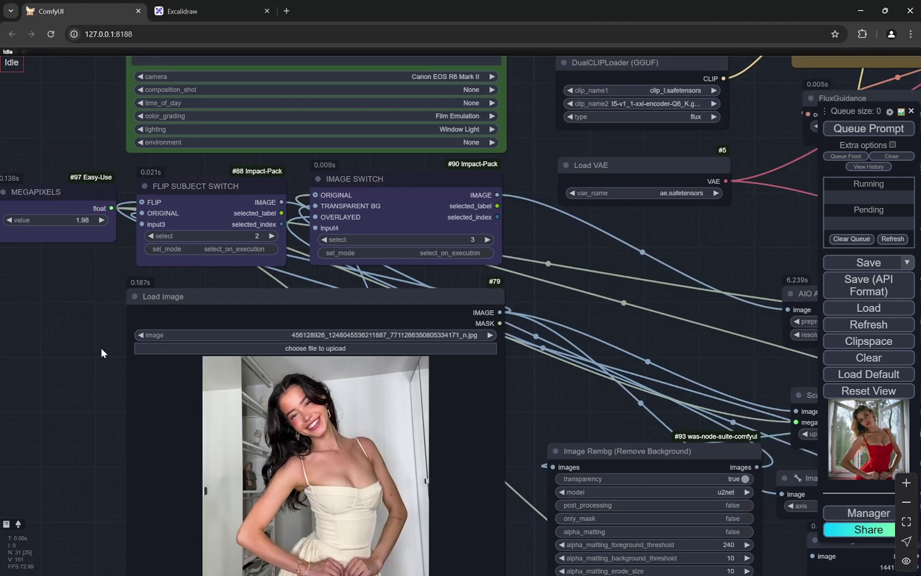
{"action": "scroll", "coordinate": [87, 267], "scroll_direction": "up", "scroll_amount": 2}
{"action": "left_click_drag", "start_coordinate": [88, 350], "coordinate": [91, 303]}
{"action": "scroll", "coordinate": [88, 265], "scroll_direction": "down", "scroll_amount": 1}
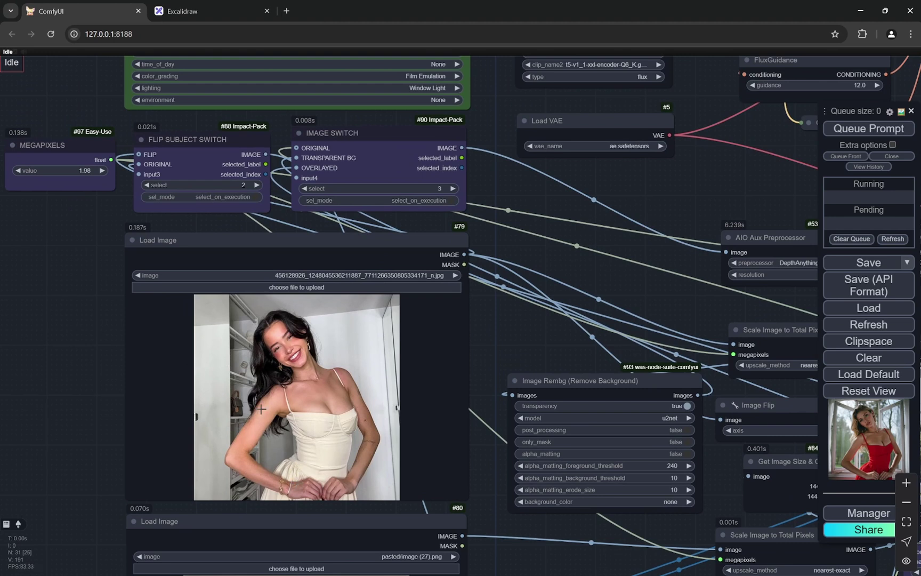
{"action": "scroll", "coordinate": [76, 221], "scroll_direction": "up", "scroll_amount": 6}
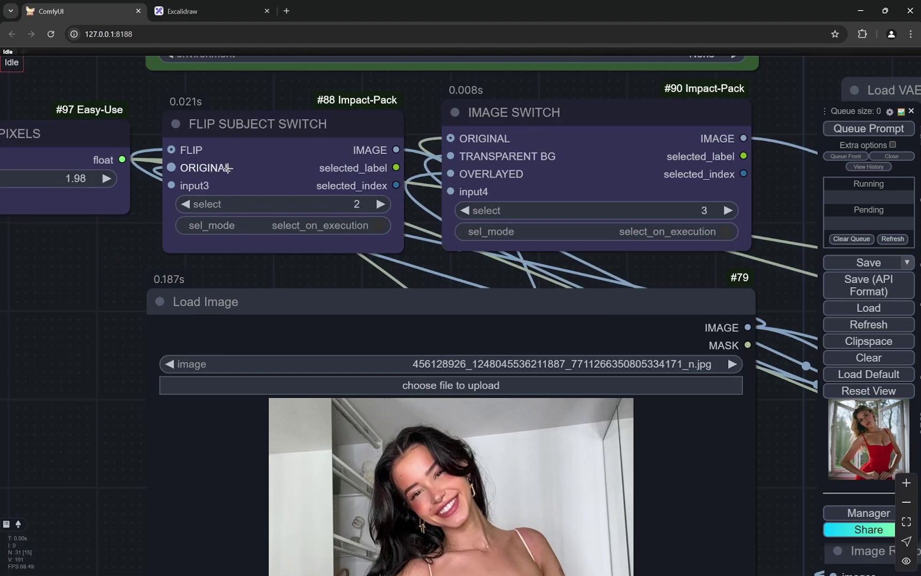
{"action": "left_click", "coordinate": [187, 204]}
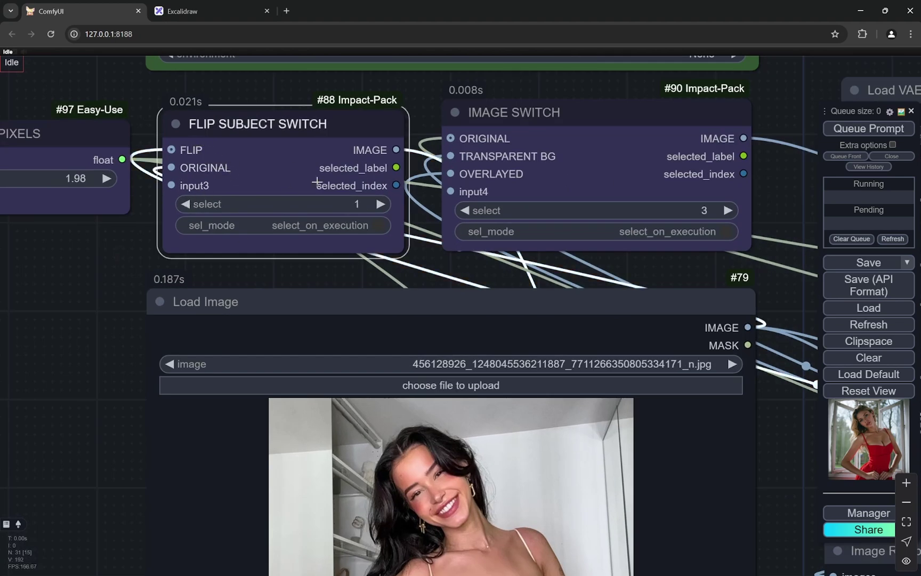
{"action": "left_click", "coordinate": [382, 204]}
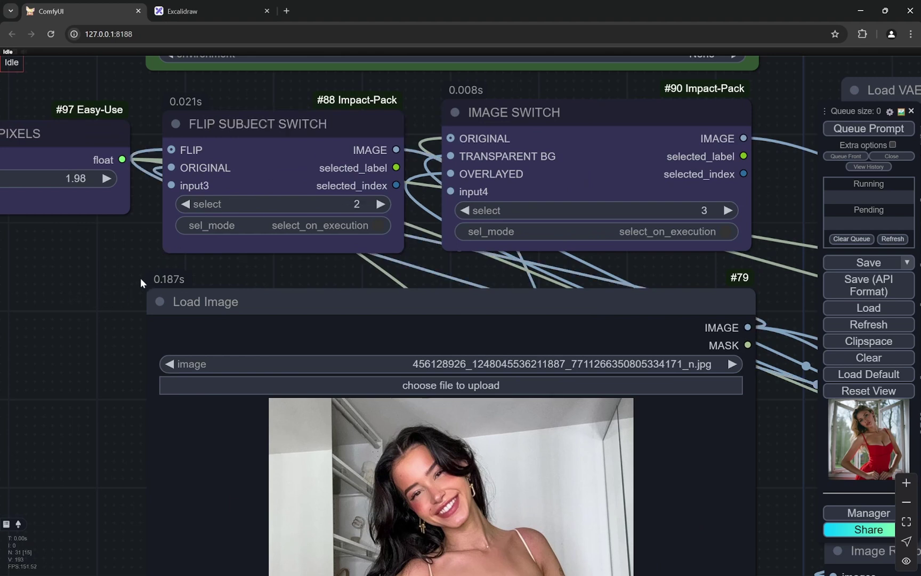
Step: Look over the final generated image preview
{"action": "scroll", "coordinate": [105, 280], "scroll_direction": "down", "scroll_amount": 3}
{"action": "scroll", "coordinate": [499, 245], "scroll_direction": "up", "scroll_amount": 2}
{"action": "scroll", "coordinate": [458, 171], "scroll_direction": "up", "scroll_amount": 2}
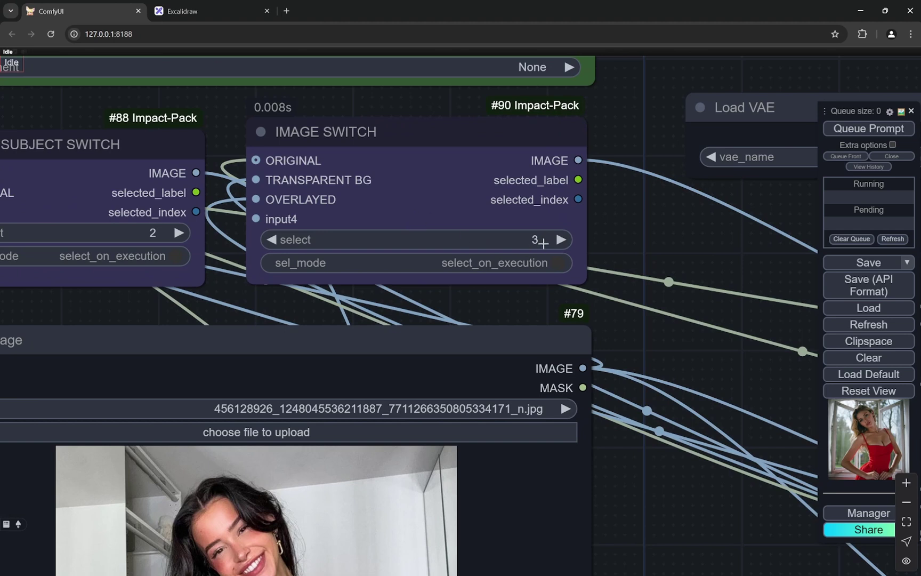
{"action": "scroll", "coordinate": [337, 202], "scroll_direction": "down", "scroll_amount": 10}
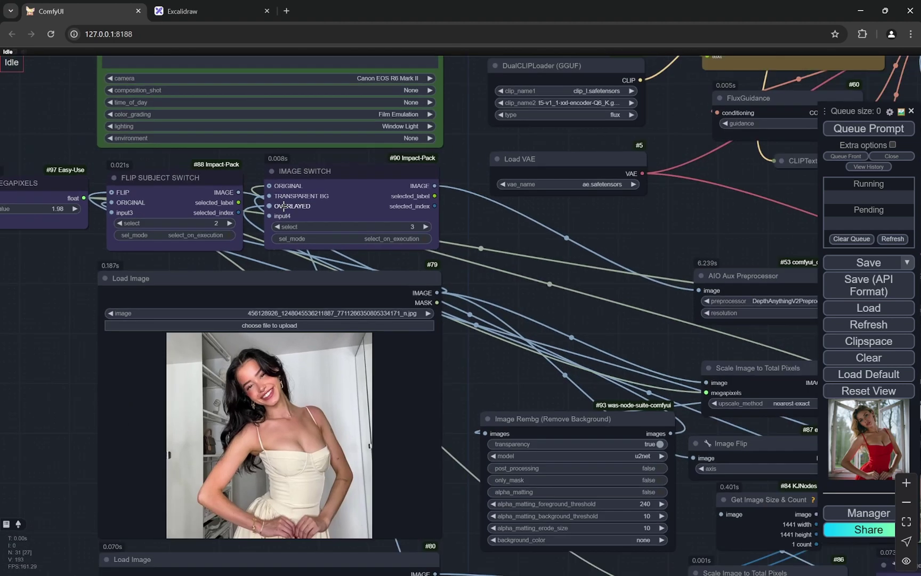
{"action": "left_click_drag", "start_coordinate": [754, 463], "coordinate": [643, 428]}
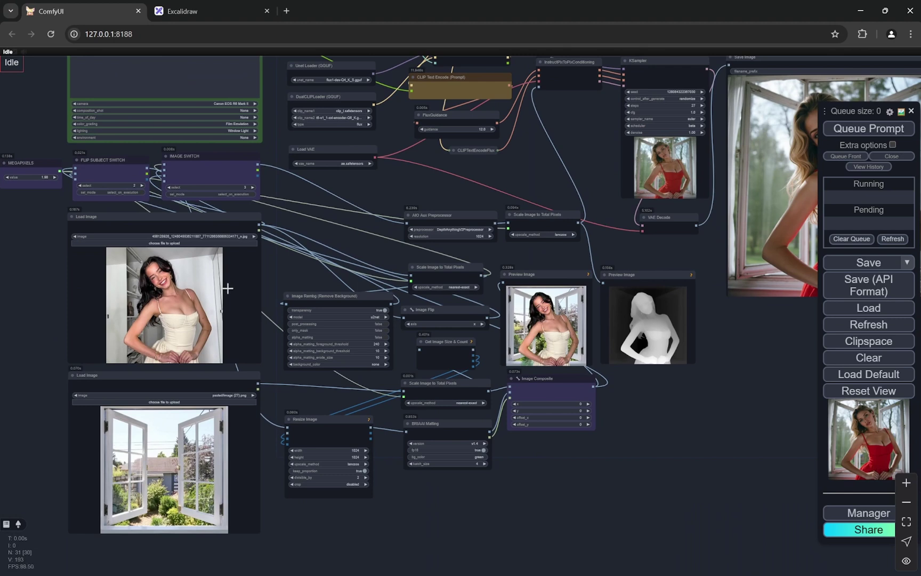
{"action": "scroll", "coordinate": [684, 303], "scroll_direction": "up", "scroll_amount": 4}
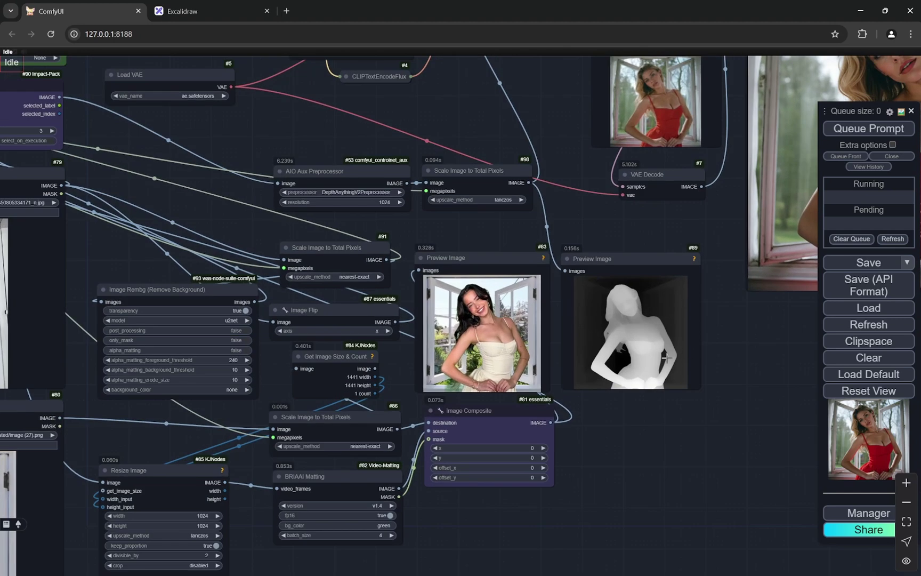
{"action": "scroll", "coordinate": [733, 367], "scroll_direction": "down", "scroll_amount": 4}
{"action": "scroll", "coordinate": [194, 185], "scroll_direction": "up", "scroll_amount": 5}
{"action": "scroll", "coordinate": [195, 185], "scroll_direction": "up", "scroll_amount": 5}
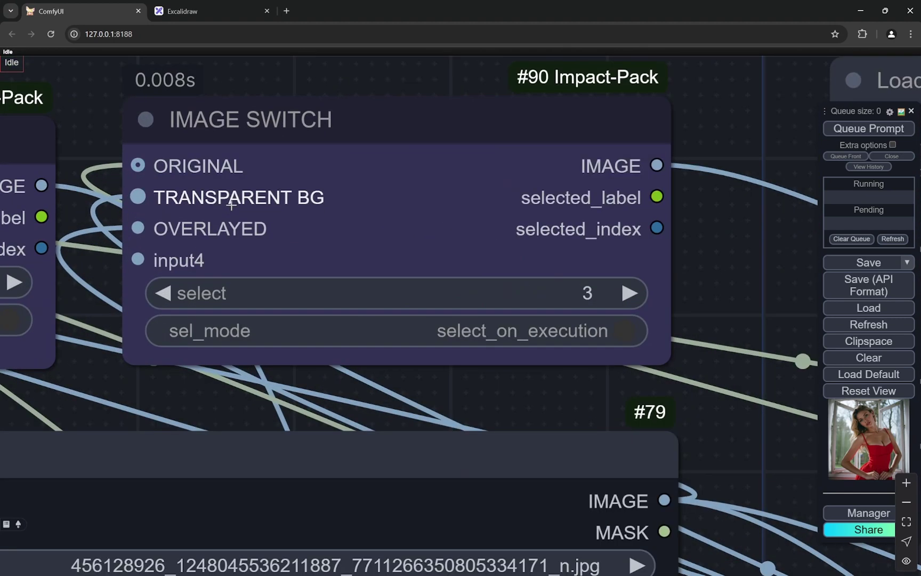
{"action": "scroll", "coordinate": [347, 191], "scroll_direction": "down", "scroll_amount": 12}
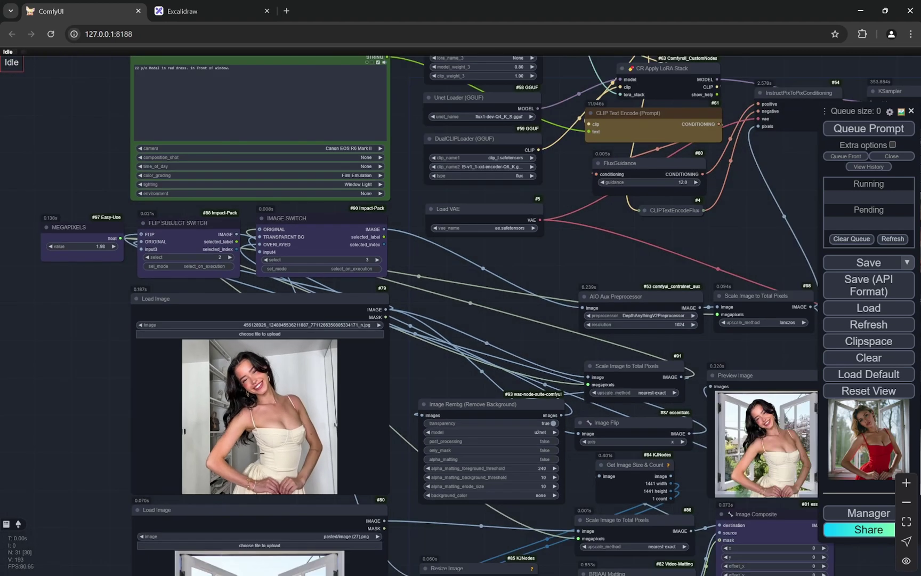
{"action": "scroll", "coordinate": [270, 374], "scroll_direction": "up", "scroll_amount": 3}
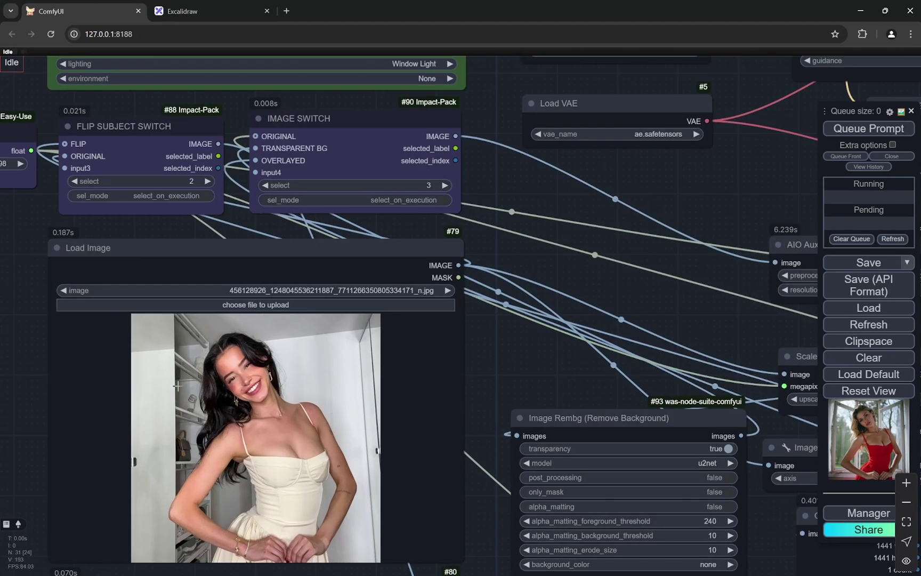
{"action": "scroll", "coordinate": [349, 151], "scroll_direction": "up", "scroll_amount": 3}
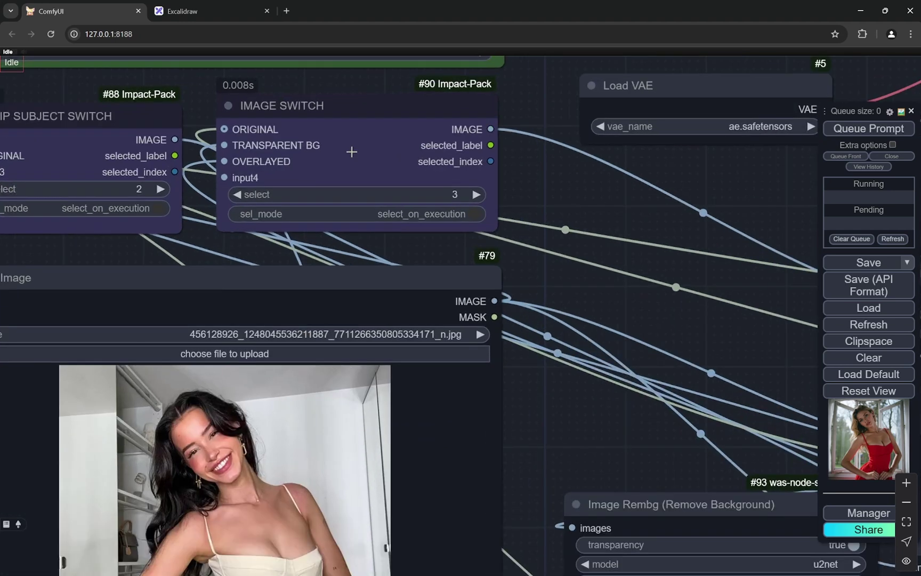
Step: Change which input the image switch passes through and check the effect
{"action": "left_click", "coordinate": [238, 195]}
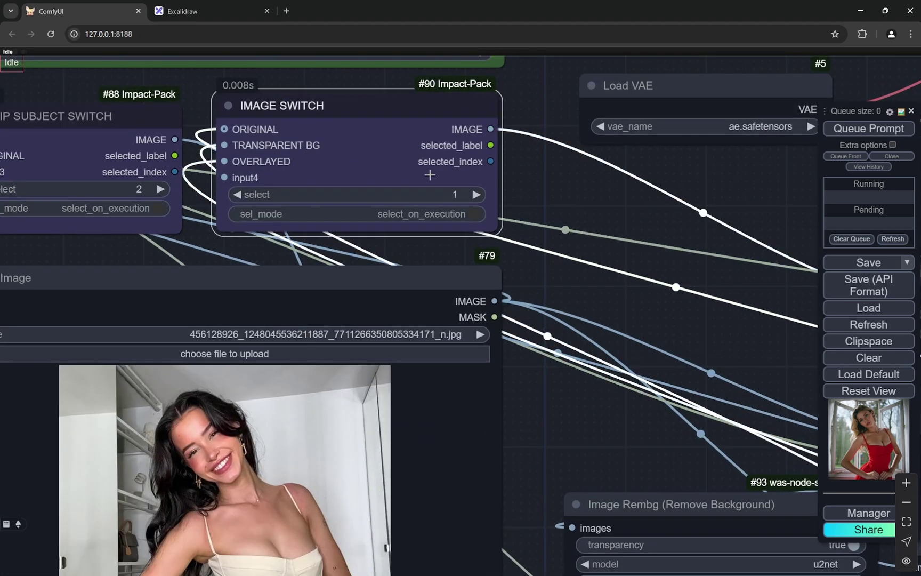
{"action": "scroll", "coordinate": [228, 373], "scroll_direction": "down", "scroll_amount": 2}
{"action": "scroll", "coordinate": [228, 373], "scroll_direction": "down", "scroll_amount": 5}
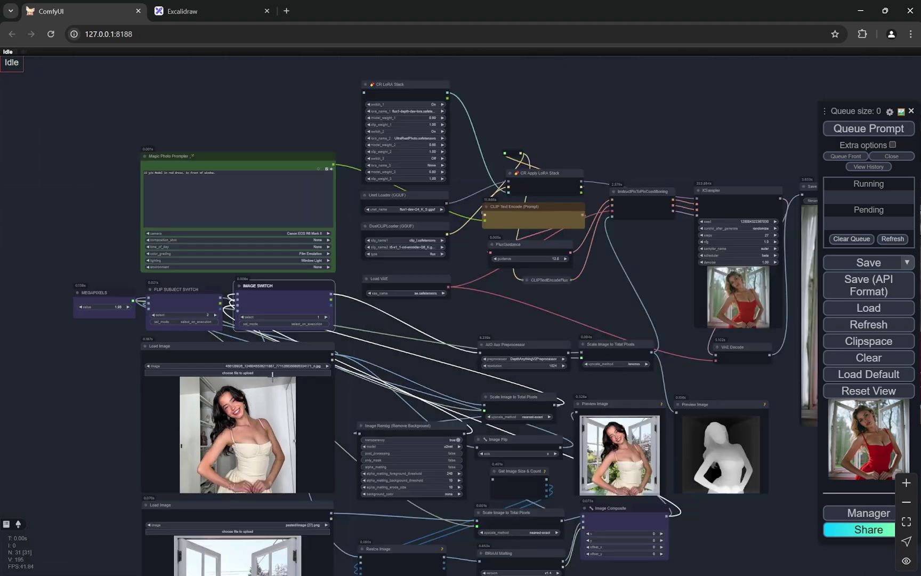
{"action": "scroll", "coordinate": [671, 466], "scroll_direction": "up", "scroll_amount": 6}
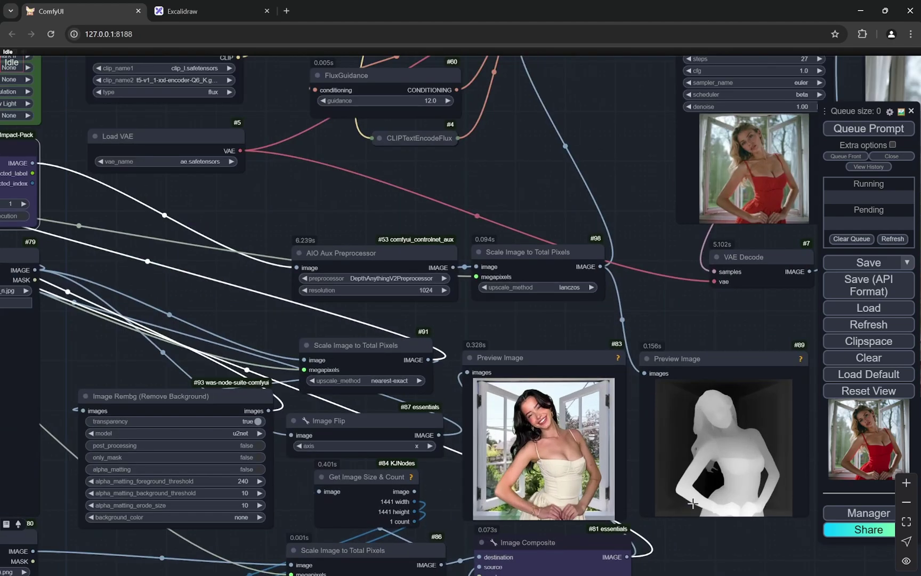
{"action": "scroll", "coordinate": [749, 407], "scroll_direction": "down", "scroll_amount": 6}
{"action": "scroll", "coordinate": [403, 279], "scroll_direction": "up", "scroll_amount": 8}
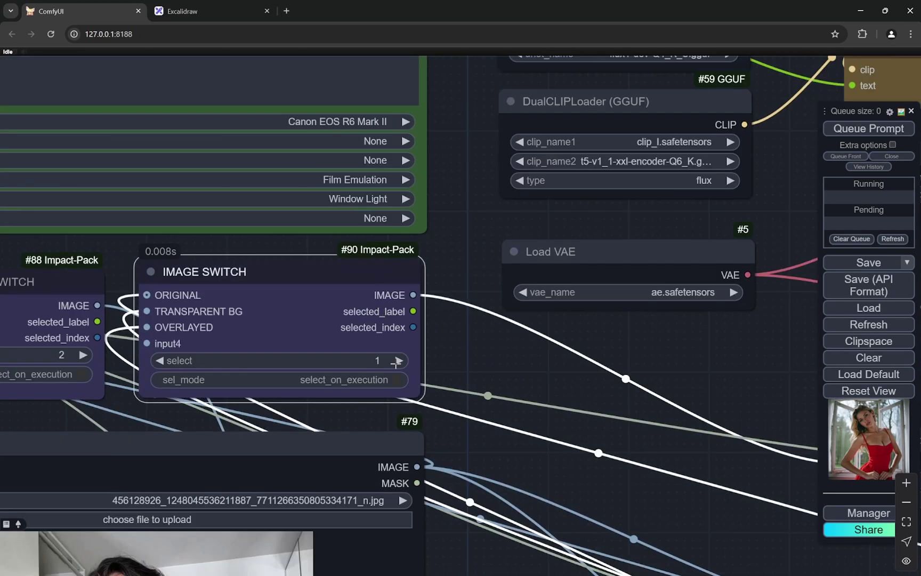
{"action": "scroll", "coordinate": [228, 320], "scroll_direction": "down", "scroll_amount": 4}
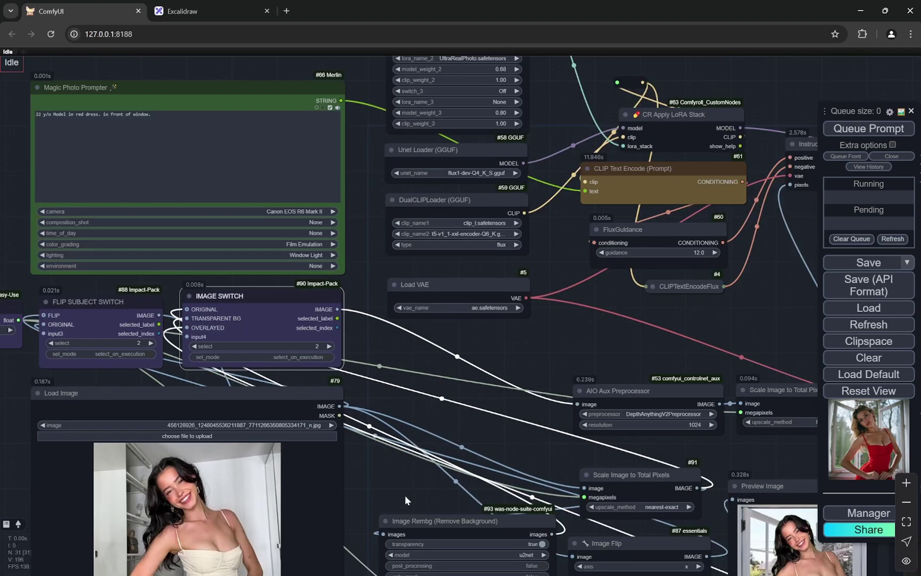
Step: Set the image switch back to OVERLAYED
{"action": "left_click_drag", "start_coordinate": [408, 501], "coordinate": [410, 334]}
{"action": "scroll", "coordinate": [212, 328], "scroll_direction": "up", "scroll_amount": 4}
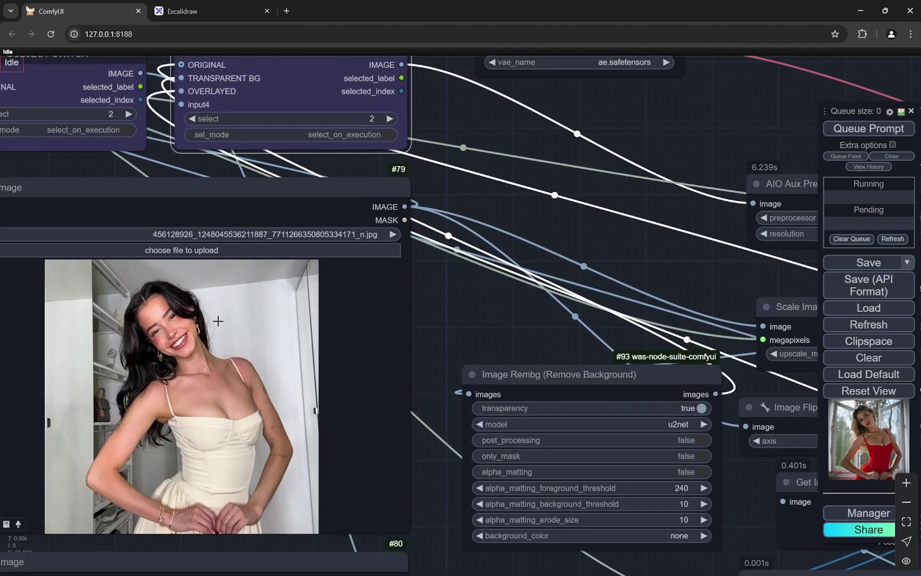
{"action": "scroll", "coordinate": [257, 326], "scroll_direction": "down", "scroll_amount": 8}
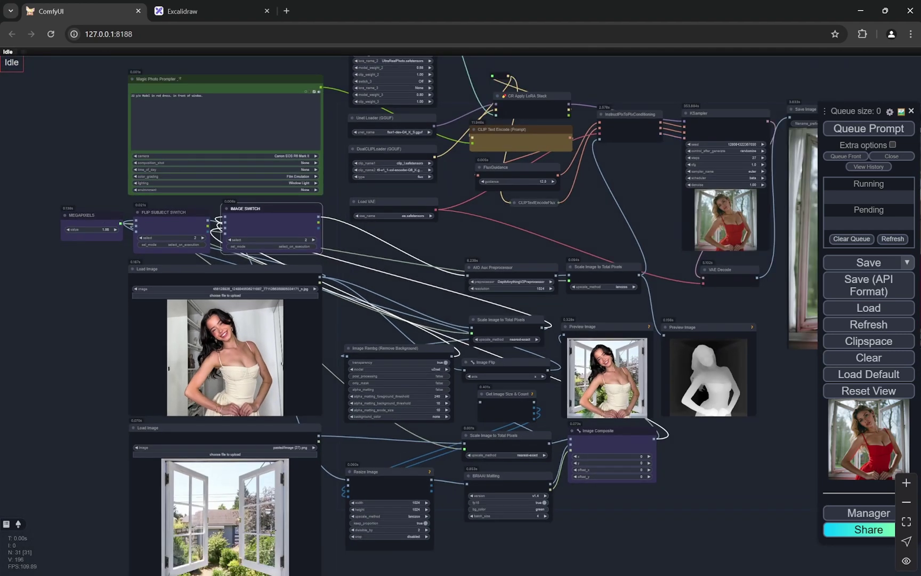
{"action": "scroll", "coordinate": [110, 368], "scroll_direction": "up", "scroll_amount": 6}
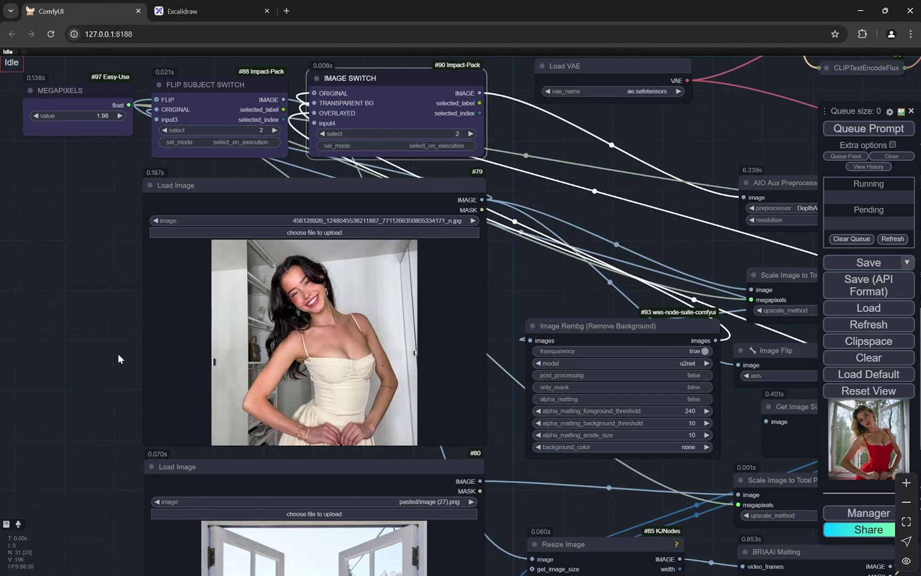
{"action": "scroll", "coordinate": [119, 359], "scroll_direction": "down", "scroll_amount": 8}
{"action": "scroll", "coordinate": [634, 358], "scroll_direction": "up", "scroll_amount": 14}
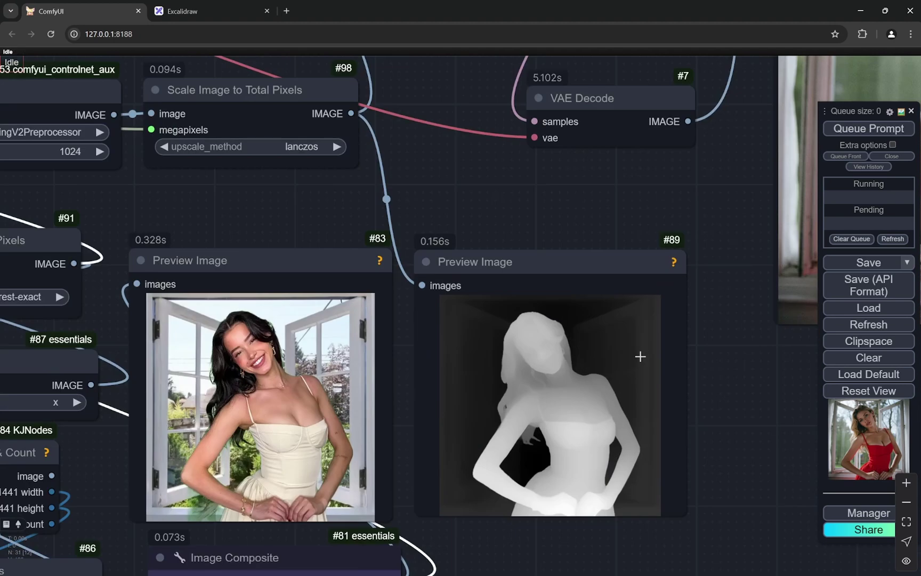
{"action": "scroll", "coordinate": [656, 372], "scroll_direction": "down", "scroll_amount": 12}
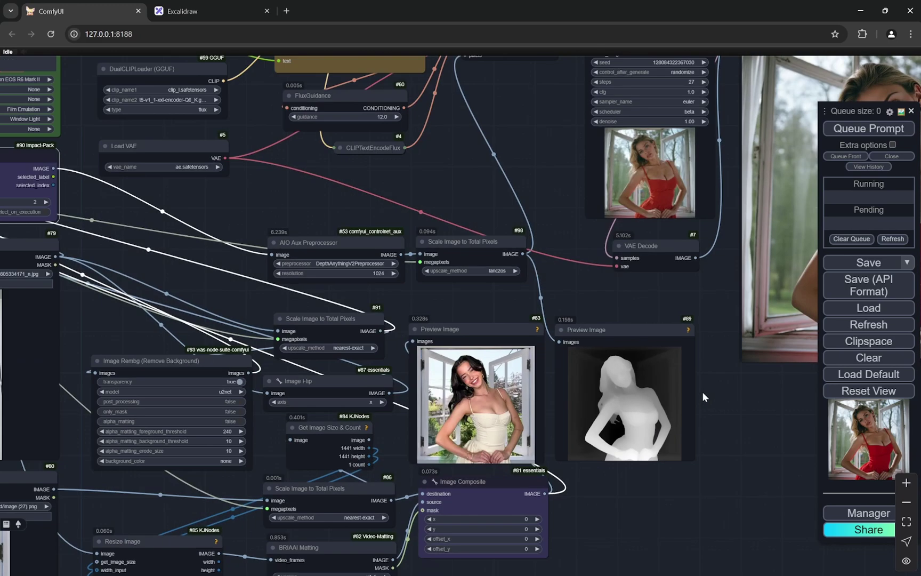
{"action": "scroll", "coordinate": [267, 271], "scroll_direction": "up", "scroll_amount": 8}
{"action": "scroll", "coordinate": [270, 274], "scroll_direction": "up", "scroll_amount": 3}
{"action": "left_click", "coordinate": [372, 291]}
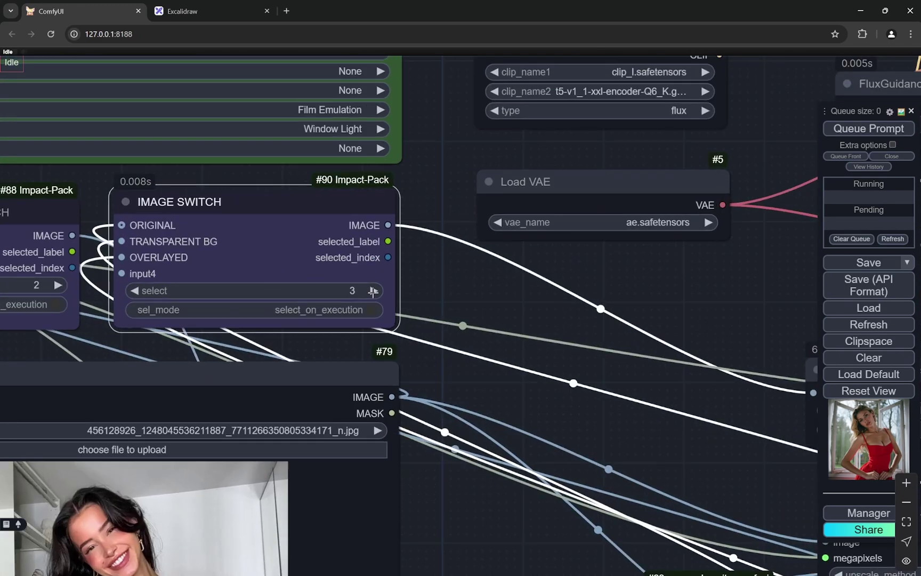
Step: Review the lower Load Image nodes and the prompt and sampler nodes, then deselect the image switch
{"action": "scroll", "coordinate": [192, 260], "scroll_direction": "down", "scroll_amount": 7}
{"action": "scroll", "coordinate": [205, 263], "scroll_direction": "down", "scroll_amount": 6}
{"action": "scroll", "coordinate": [208, 265], "scroll_direction": "up", "scroll_amount": 7}
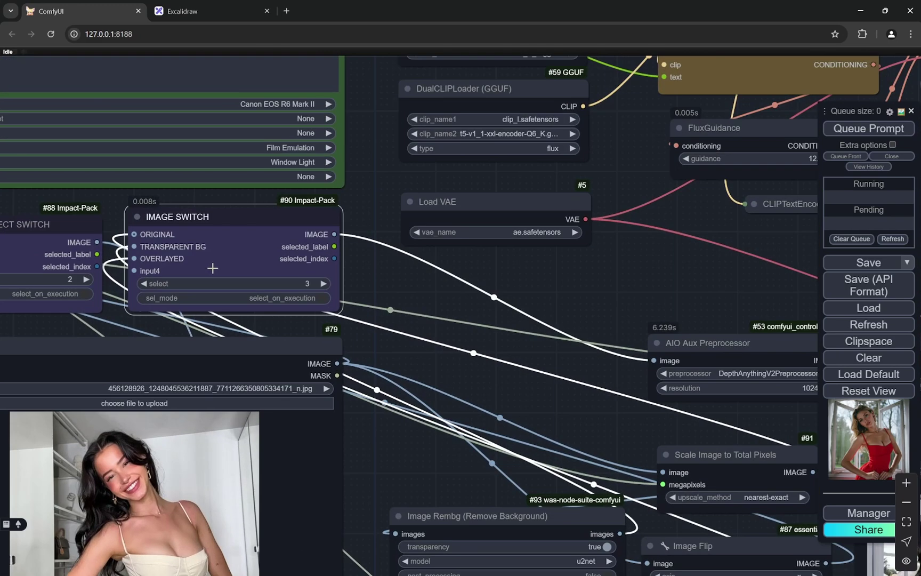
{"action": "scroll", "coordinate": [212, 267], "scroll_direction": "down", "scroll_amount": 4}
{"action": "left_click_drag", "start_coordinate": [49, 423], "coordinate": [77, 230]}
{"action": "scroll", "coordinate": [110, 305], "scroll_direction": "up", "scroll_amount": 3}
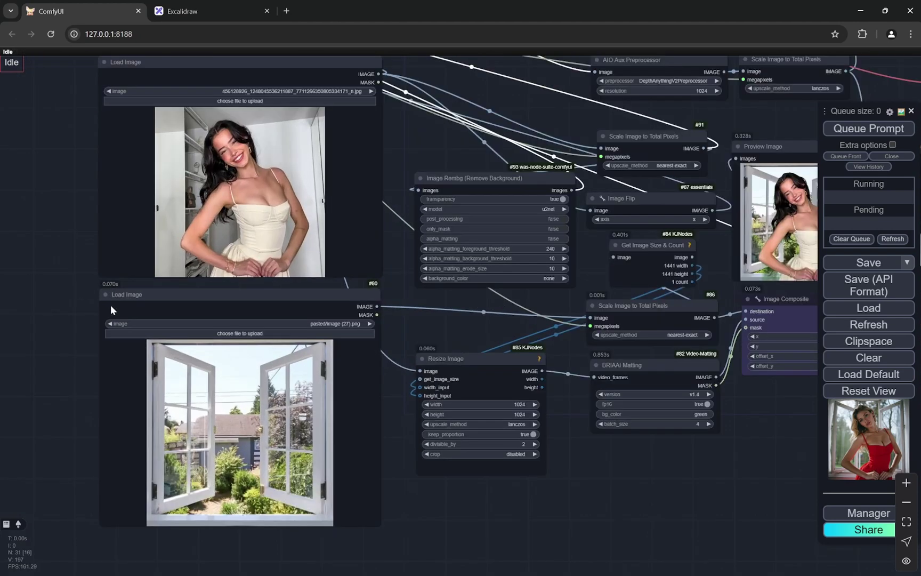
{"action": "scroll", "coordinate": [82, 204], "scroll_direction": "down", "scroll_amount": 4}
{"action": "scroll", "coordinate": [422, 175], "scroll_direction": "up", "scroll_amount": 6}
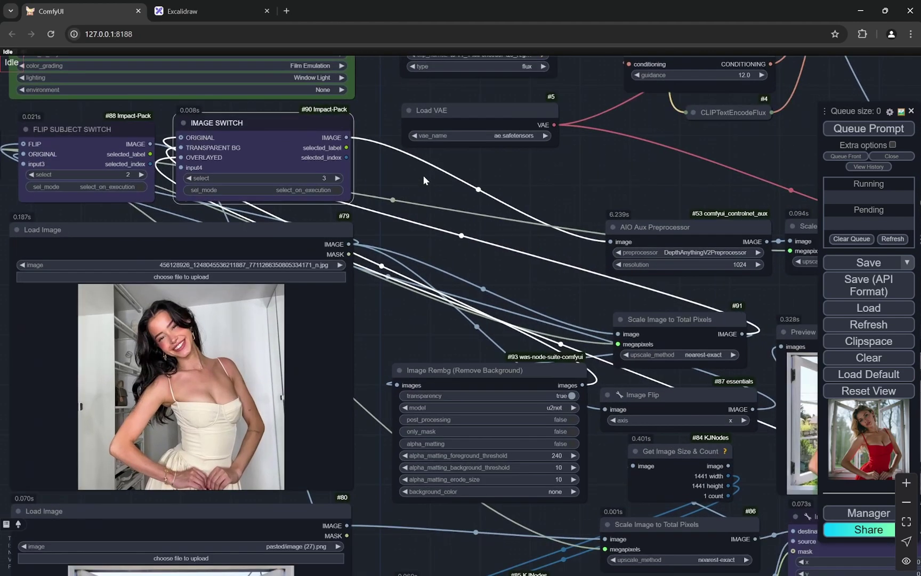
{"action": "scroll", "coordinate": [372, 173], "scroll_direction": "down", "scroll_amount": 9}
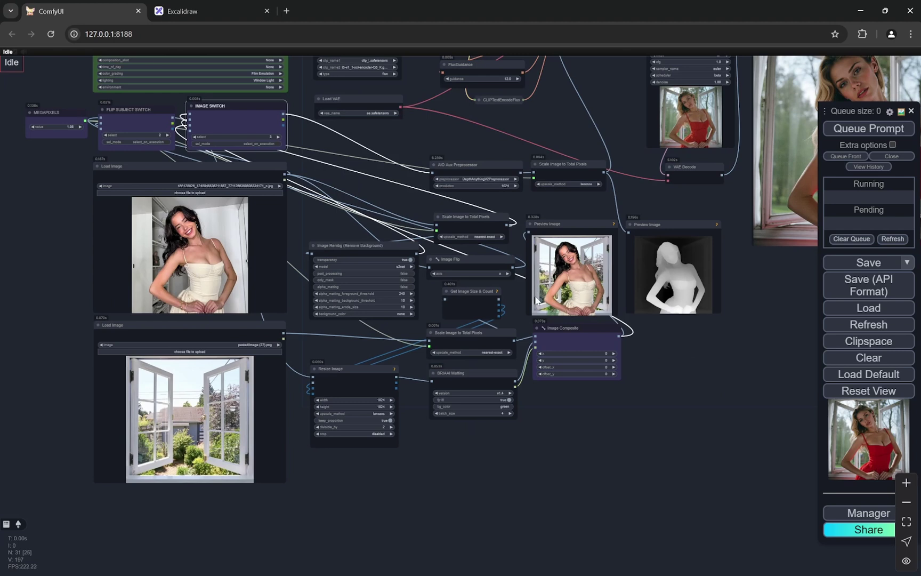
{"action": "left_click_drag", "start_coordinate": [306, 133], "coordinate": [304, 200]}
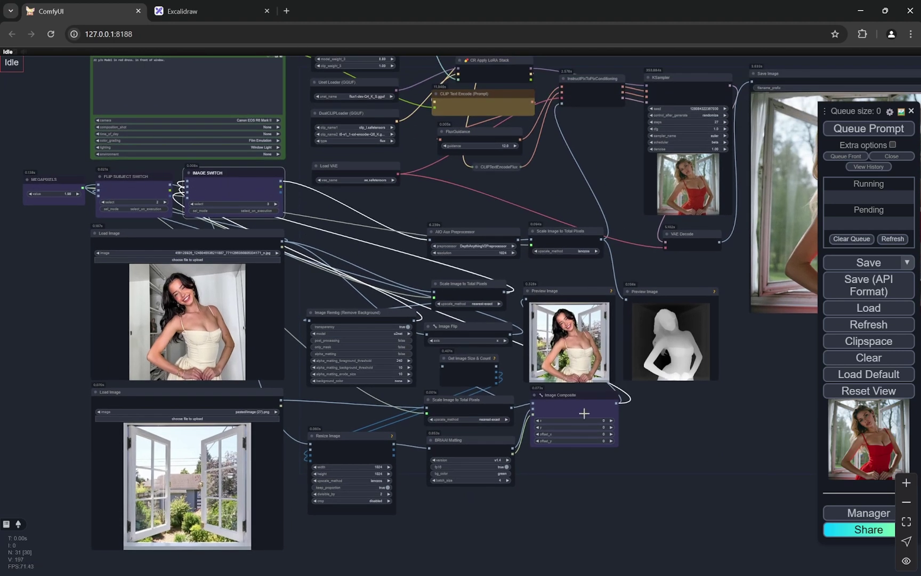
{"action": "left_click", "coordinate": [646, 442]}
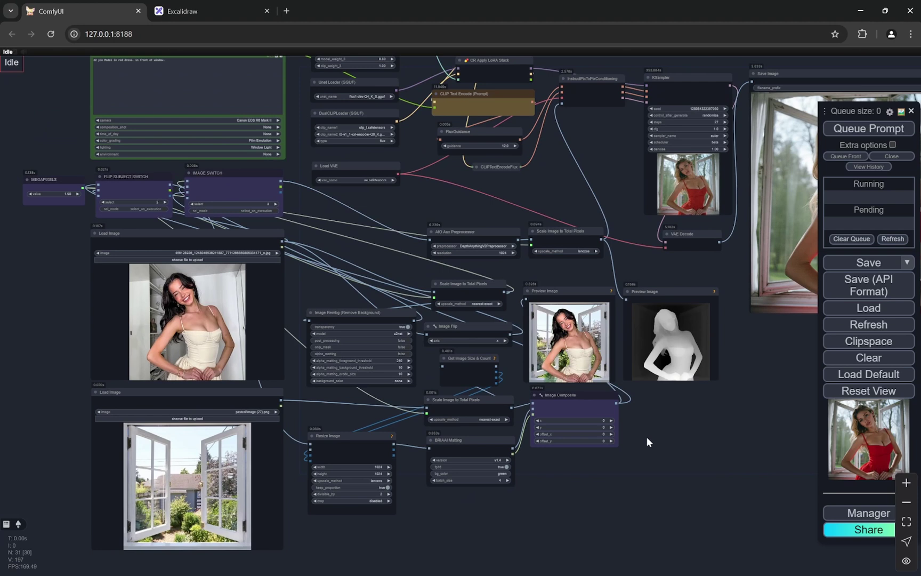
Step: Examine the final red-dress result and the nodes around the composite previews
{"action": "scroll", "coordinate": [646, 436], "scroll_direction": "up", "scroll_amount": 12}
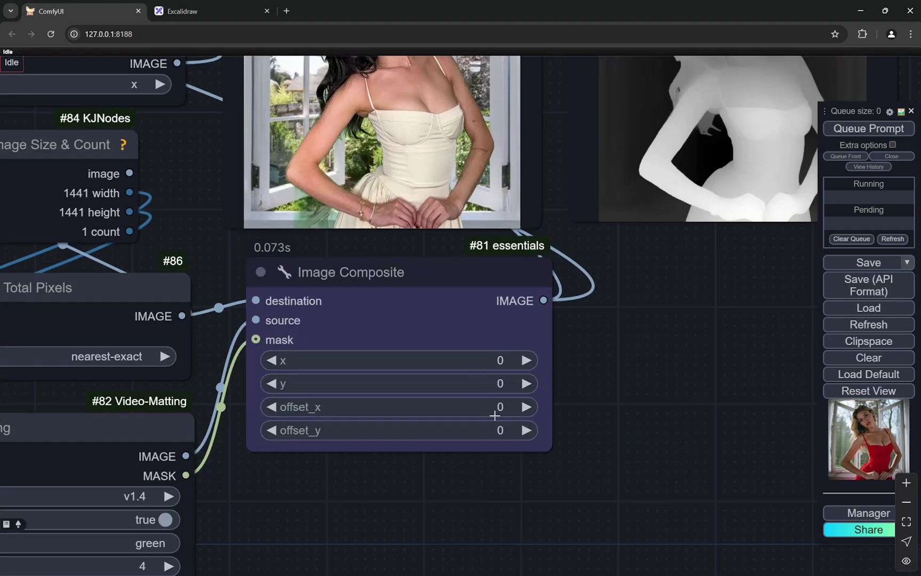
{"action": "scroll", "coordinate": [591, 349], "scroll_direction": "down", "scroll_amount": 7}
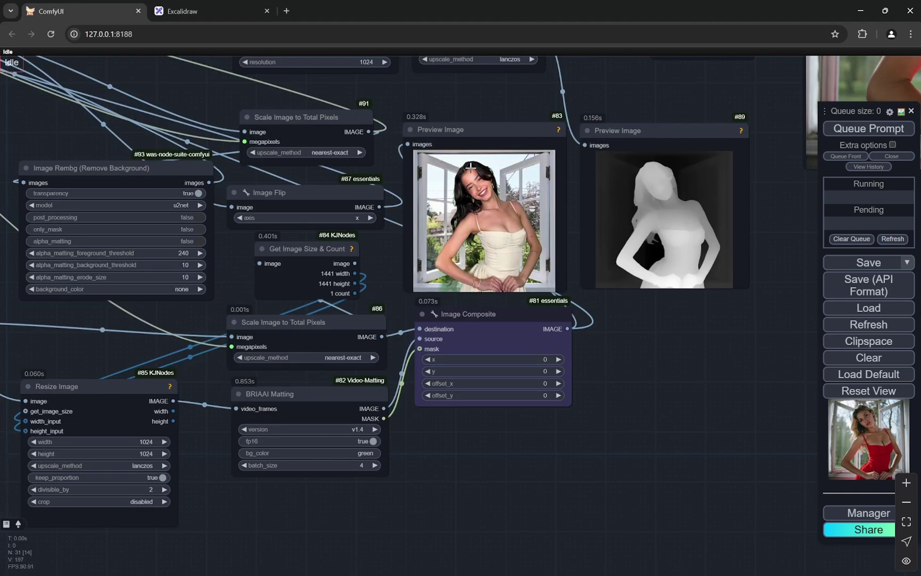
{"action": "scroll", "coordinate": [538, 250], "scroll_direction": "up", "scroll_amount": 4}
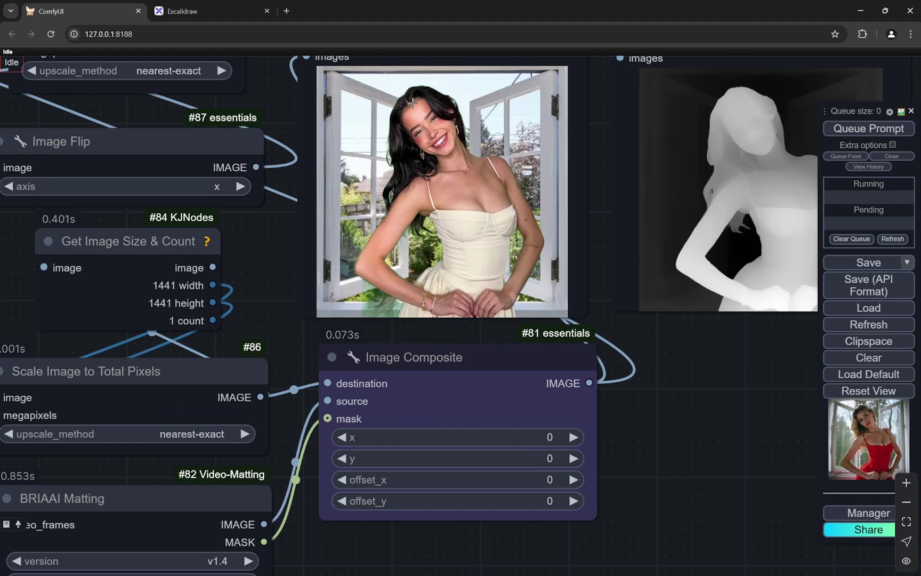
{"action": "scroll", "coordinate": [383, 134], "scroll_direction": "down", "scroll_amount": 3}
{"action": "scroll", "coordinate": [437, 136], "scroll_direction": "down", "scroll_amount": 1}
{"action": "scroll", "coordinate": [671, 357], "scroll_direction": "down", "scroll_amount": 3}
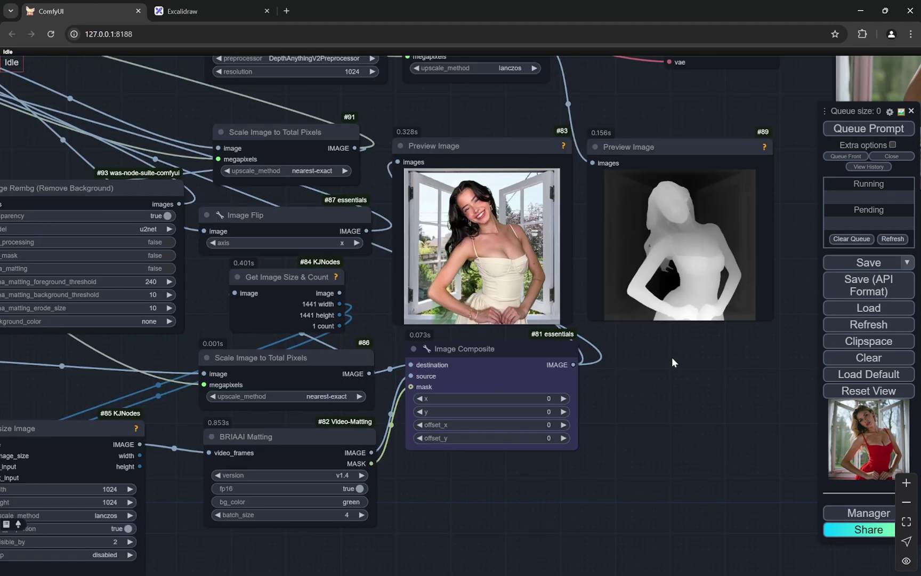
{"action": "left_click_drag", "start_coordinate": [672, 357], "coordinate": [427, 464]}
{"action": "scroll", "coordinate": [660, 351], "scroll_direction": "down", "scroll_amount": 1}
{"action": "left_click_drag", "start_coordinate": [661, 352], "coordinate": [551, 427]}
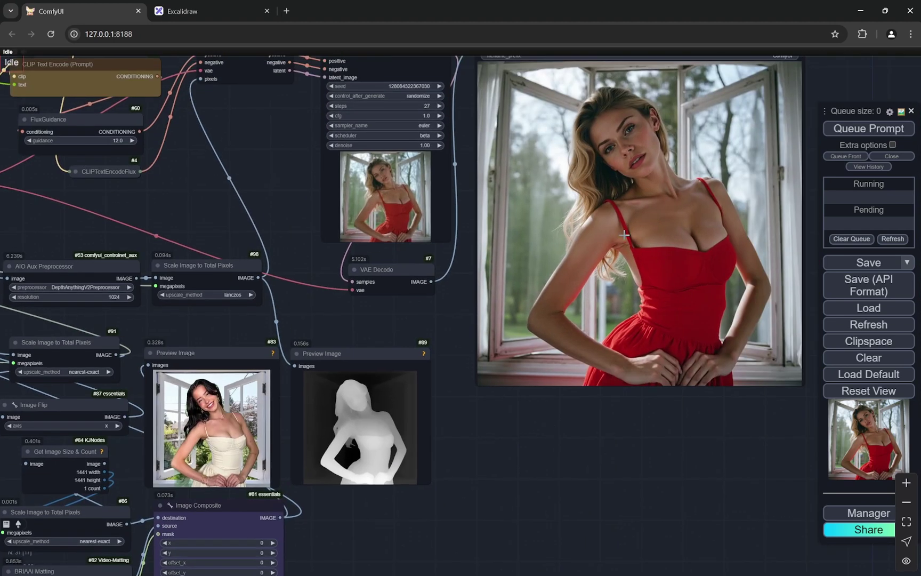
{"action": "left_click_drag", "start_coordinate": [313, 448], "coordinate": [489, 355]}
{"action": "scroll", "coordinate": [421, 356], "scroll_direction": "up", "scroll_amount": 5}
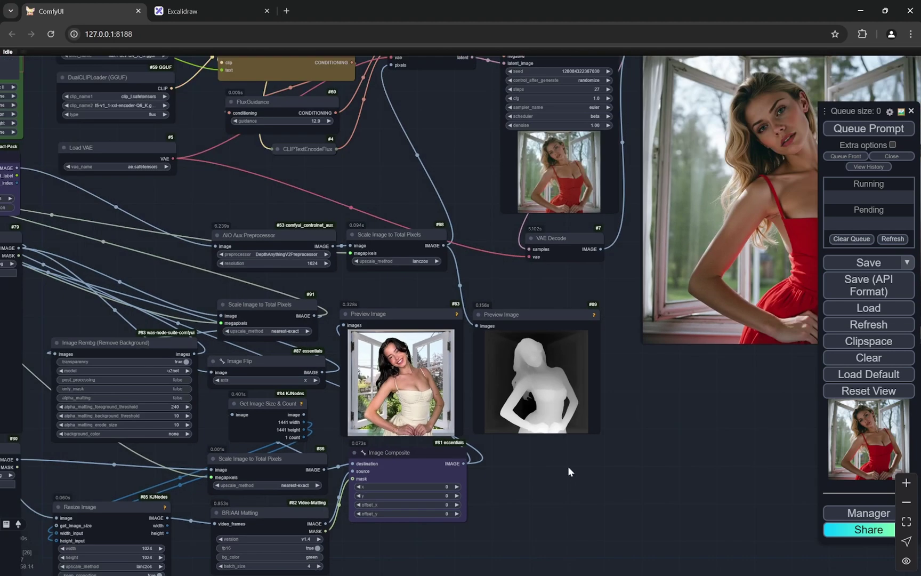
Step: Check the LoRA stack settings and view the whole workflow
{"action": "scroll", "coordinate": [568, 468], "scroll_direction": "up", "scroll_amount": 6}
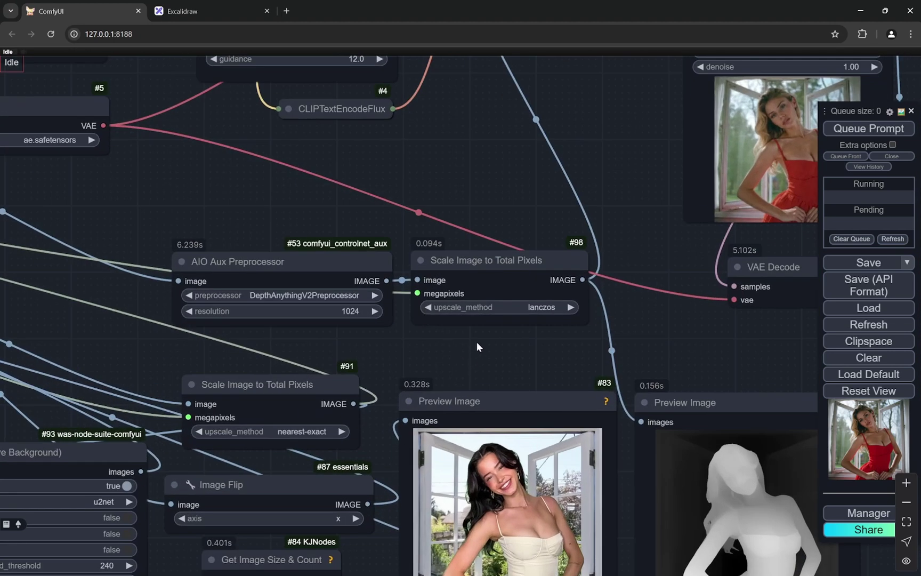
{"action": "scroll", "coordinate": [477, 346], "scroll_direction": "down", "scroll_amount": 8}
{"action": "scroll", "coordinate": [456, 288], "scroll_direction": "up", "scroll_amount": 9}
{"action": "scroll", "coordinate": [494, 234], "scroll_direction": "down", "scroll_amount": 8}
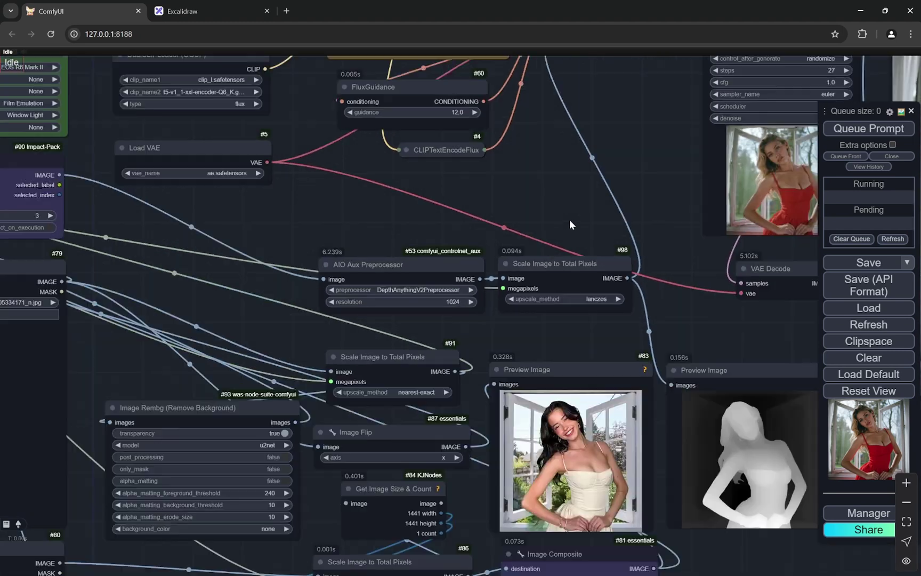
{"action": "scroll", "coordinate": [569, 219], "scroll_direction": "up", "scroll_amount": 9}
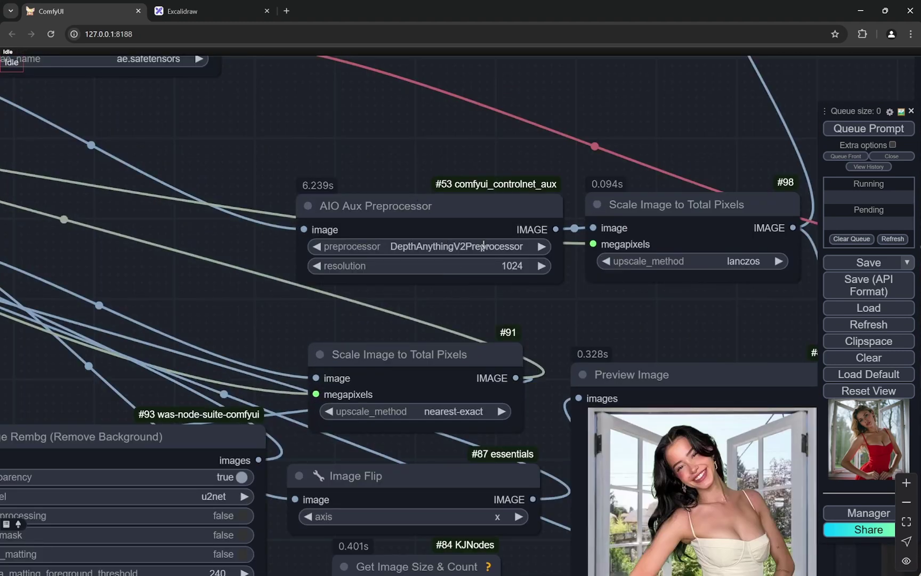
{"action": "scroll", "coordinate": [495, 246], "scroll_direction": "down", "scroll_amount": 5}
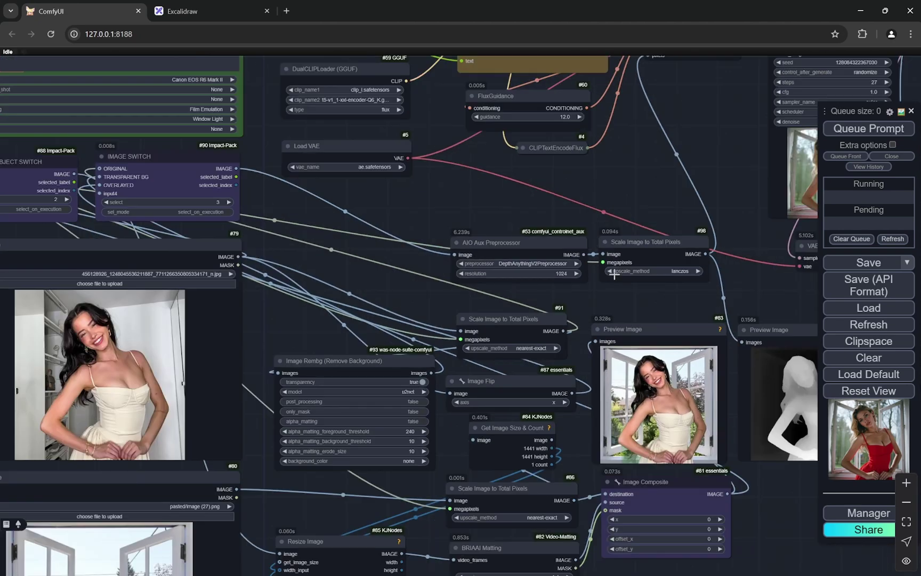
{"action": "scroll", "coordinate": [476, 201], "scroll_direction": "up", "scroll_amount": 4}
{"action": "left_click_drag", "start_coordinate": [406, 84], "coordinate": [89, 276]}
{"action": "scroll", "coordinate": [291, 214], "scroll_direction": "up", "scroll_amount": 5}
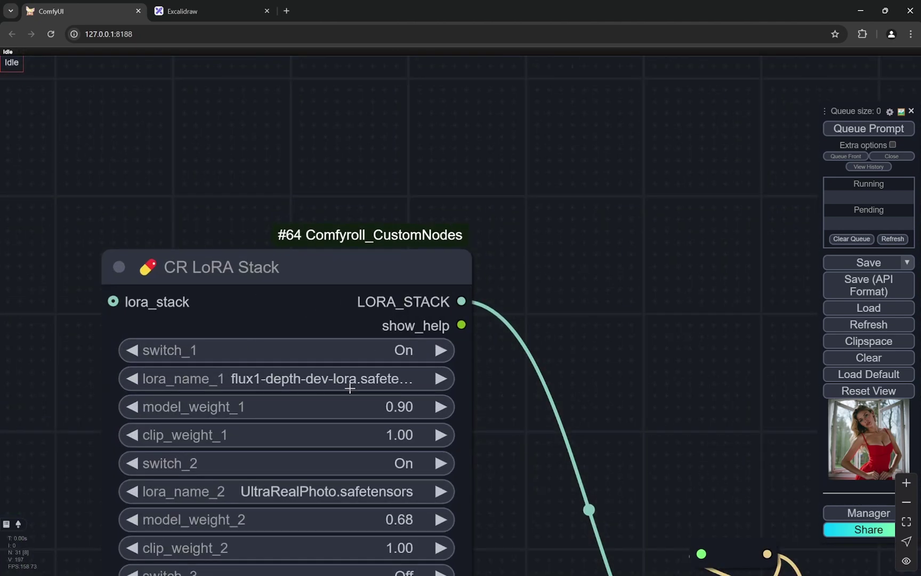
{"action": "scroll", "coordinate": [245, 292], "scroll_direction": "down", "scroll_amount": 15}
{"action": "left_click_drag", "start_coordinate": [422, 313], "coordinate": [411, 146]}
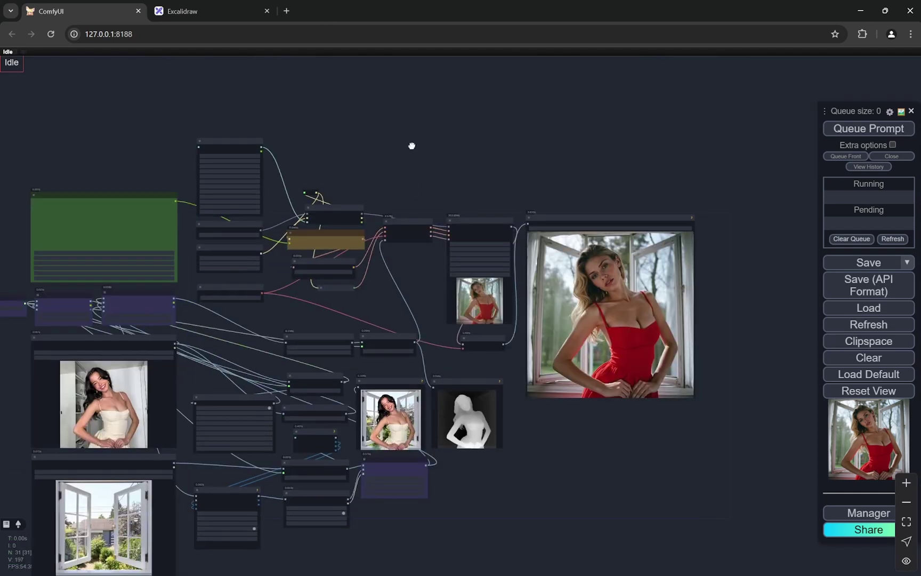
{"action": "scroll", "coordinate": [442, 256], "scroll_direction": "up", "scroll_amount": 8}
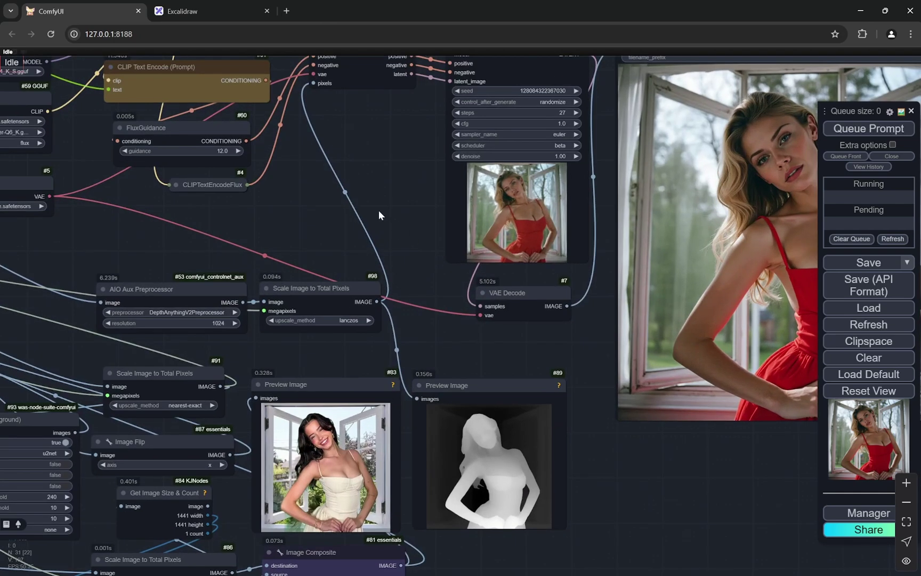
{"action": "scroll", "coordinate": [378, 268], "scroll_direction": "down", "scroll_amount": 3}
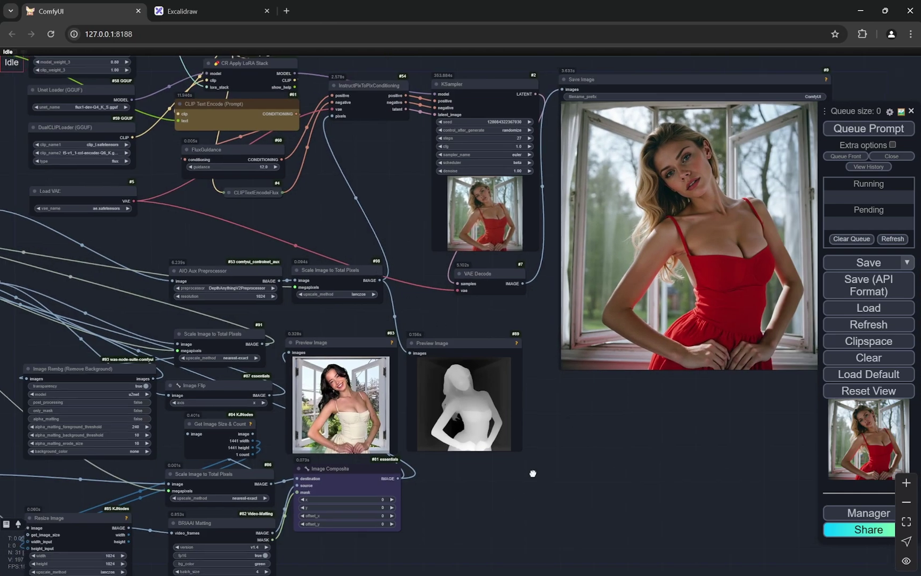
Step: Study the composite and depth previews with the generated red-dress image centred
{"action": "left_click_drag", "start_coordinate": [531, 472], "coordinate": [636, 363]}
{"action": "scroll", "coordinate": [634, 367], "scroll_direction": "down", "scroll_amount": 1}
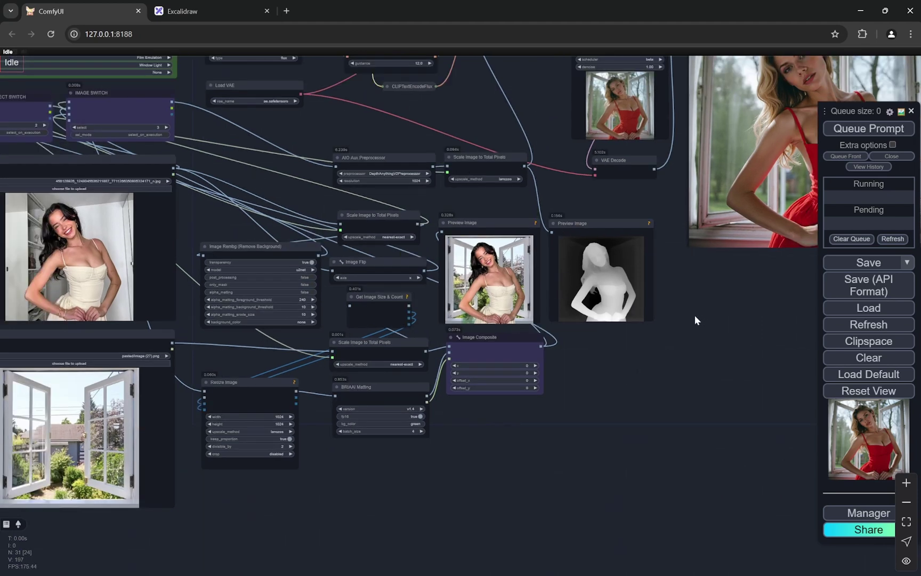
{"action": "scroll", "coordinate": [680, 314], "scroll_direction": "up", "scroll_amount": 8}
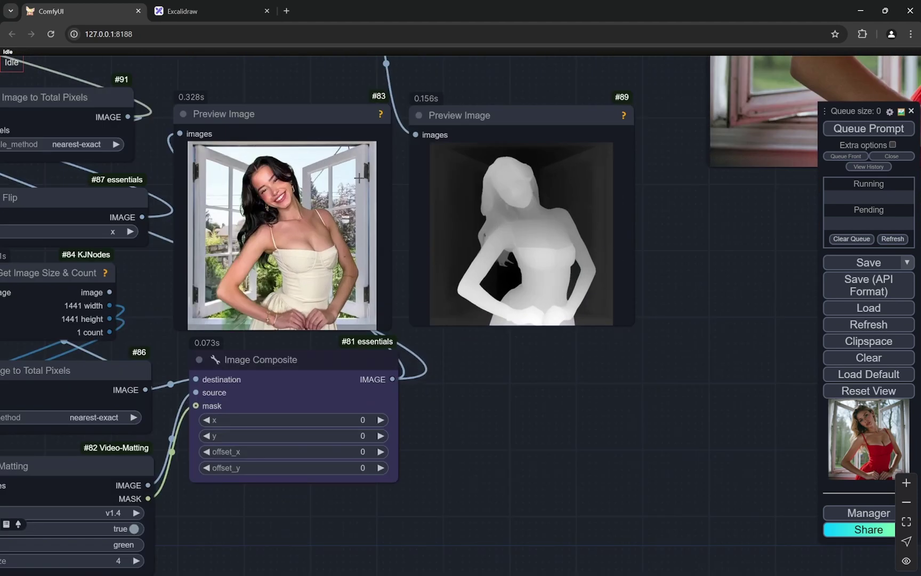
{"action": "scroll", "coordinate": [689, 245], "scroll_direction": "down", "scroll_amount": 5}
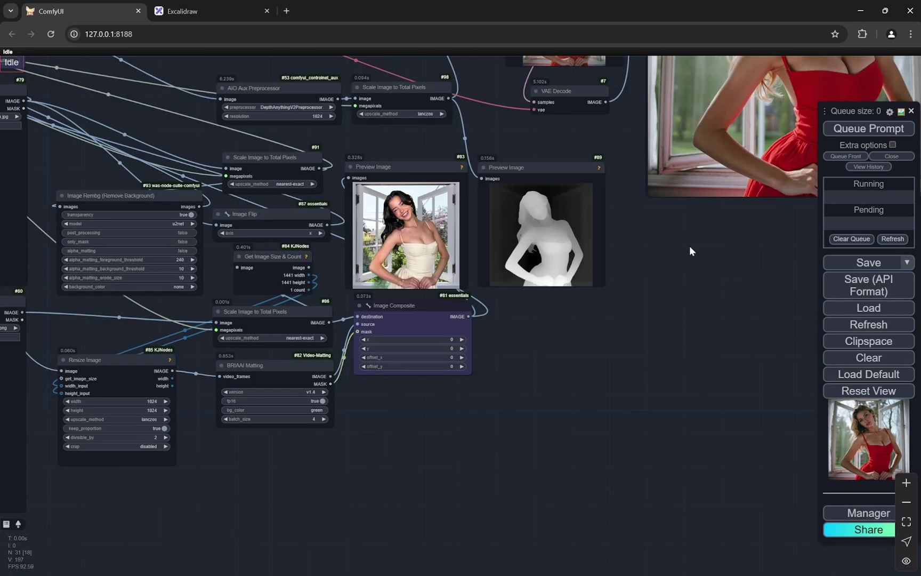
{"action": "scroll", "coordinate": [689, 245], "scroll_direction": "up", "scroll_amount": 2}
{"action": "left_click_drag", "start_coordinate": [689, 245], "coordinate": [436, 457]}
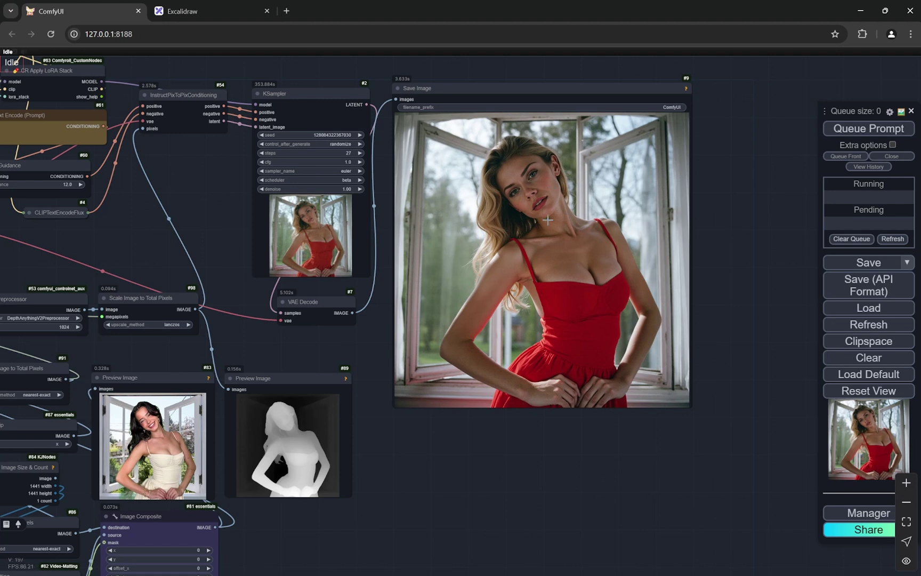
{"action": "scroll", "coordinate": [710, 208], "scroll_direction": "down", "scroll_amount": 5}
{"action": "scroll", "coordinate": [337, 130], "scroll_direction": "up", "scroll_amount": 6}
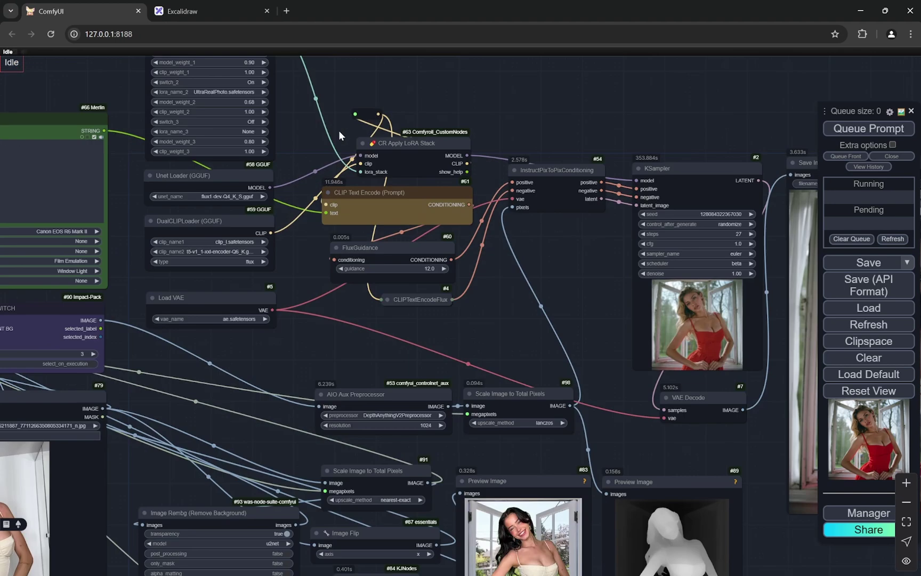
{"action": "scroll", "coordinate": [278, 127], "scroll_direction": "down", "scroll_amount": 4}
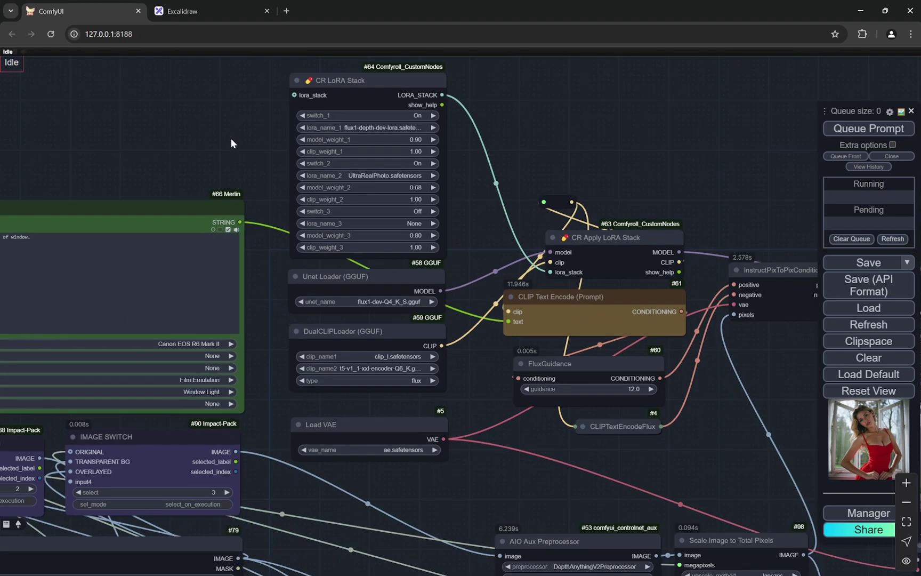
{"action": "scroll", "coordinate": [234, 187], "scroll_direction": "up", "scroll_amount": 2}
{"action": "scroll", "coordinate": [235, 187], "scroll_direction": "up", "scroll_amount": 3}
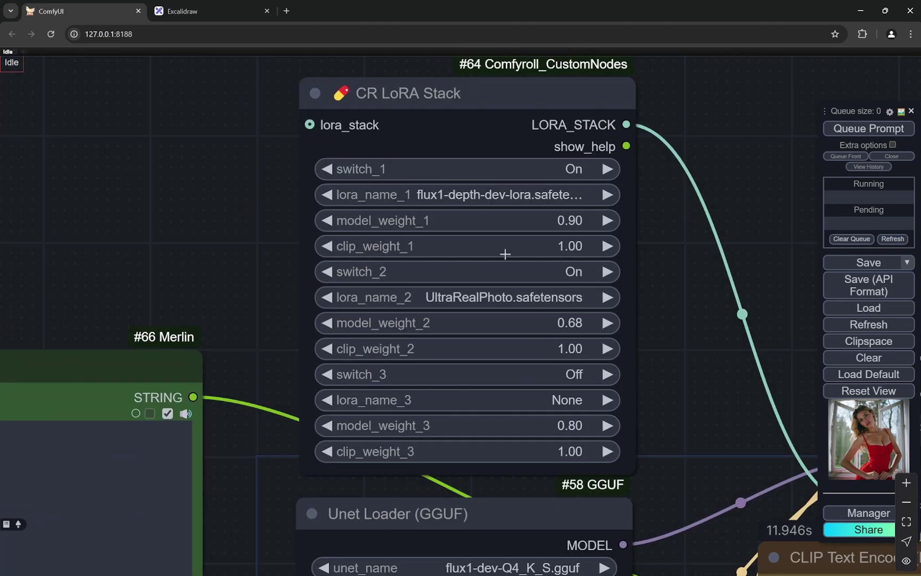
{"action": "scroll", "coordinate": [511, 287], "scroll_direction": "up", "scroll_amount": 2}
{"action": "scroll", "coordinate": [524, 277], "scroll_direction": "down", "scroll_amount": 2}
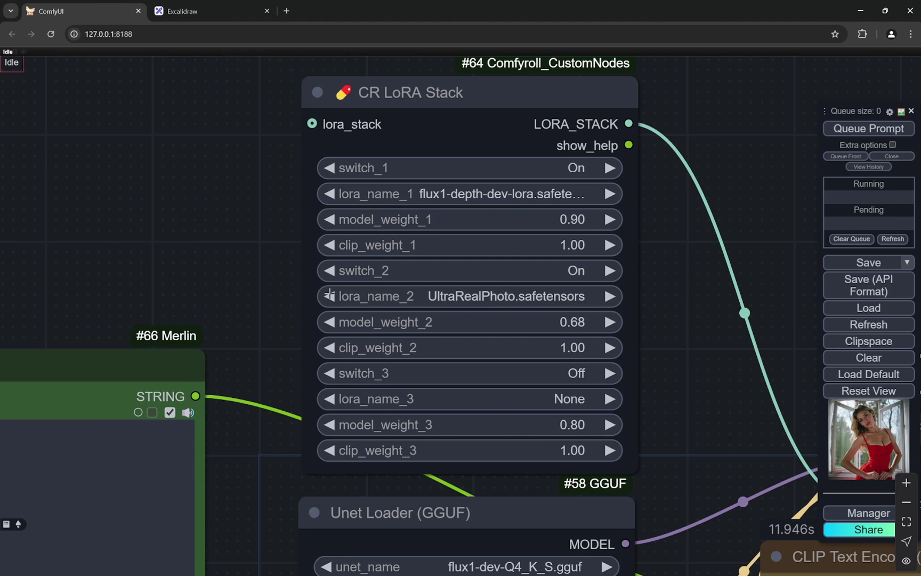
{"action": "scroll", "coordinate": [329, 294], "scroll_direction": "down", "scroll_amount": 5}
{"action": "scroll", "coordinate": [516, 307], "scroll_direction": "up", "scroll_amount": 5}
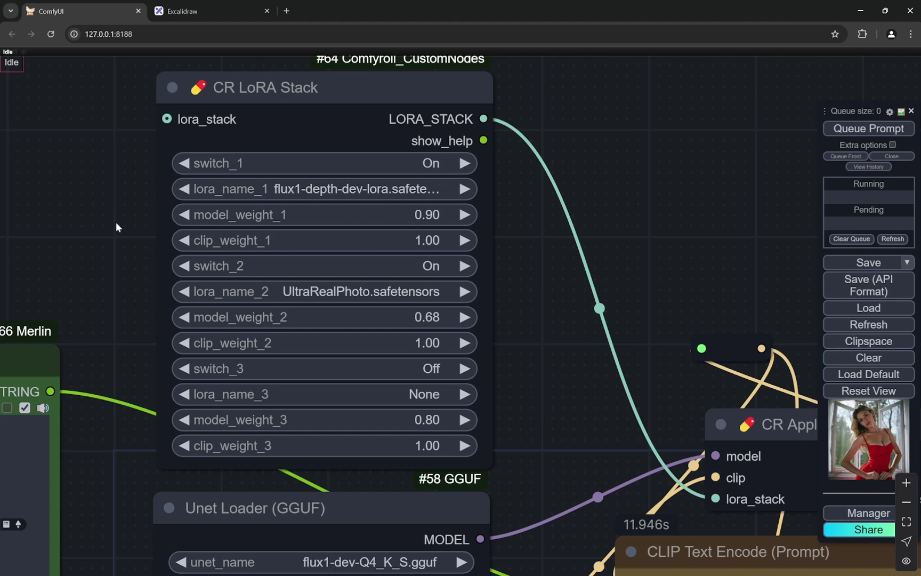
{"action": "scroll", "coordinate": [103, 222], "scroll_direction": "down", "scroll_amount": 4}
Step: Survey the whole workflow again, ending on the composite and depth previews
{"action": "left_click_drag", "start_coordinate": [526, 222], "coordinate": [413, 144]}
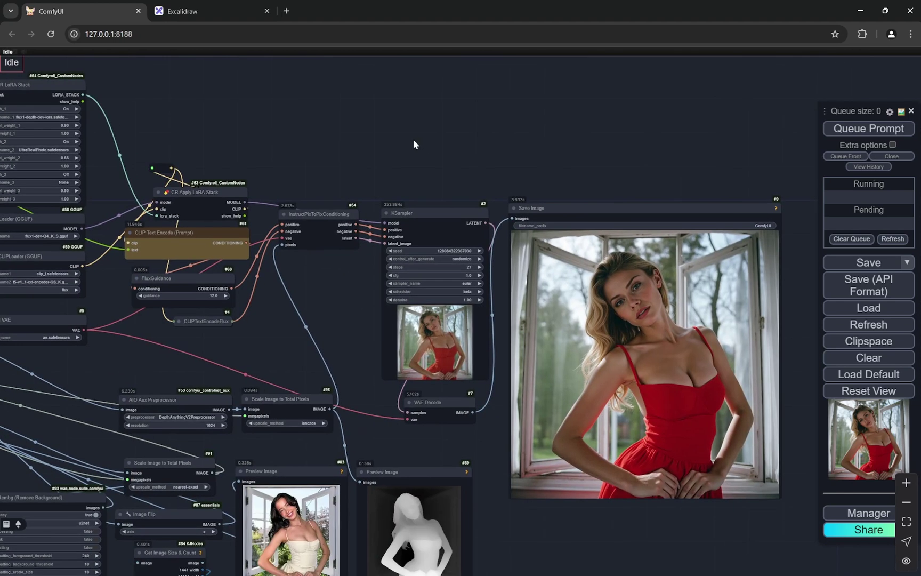
{"action": "scroll", "coordinate": [413, 143], "scroll_direction": "down", "scroll_amount": 5}
{"action": "scroll", "coordinate": [464, 395], "scroll_direction": "up", "scroll_amount": 10}
{"action": "left_click_drag", "start_coordinate": [475, 396], "coordinate": [688, 355]}
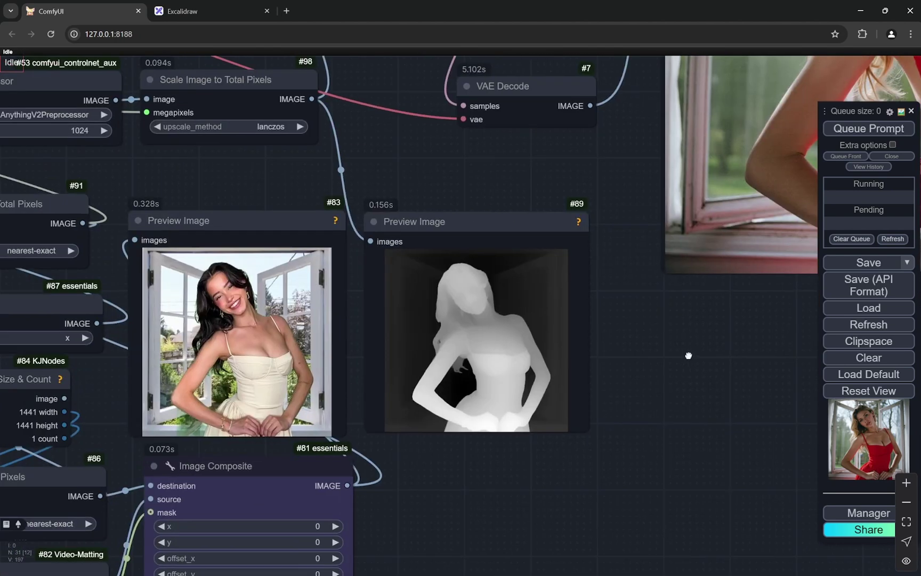
{"action": "scroll", "coordinate": [479, 454], "scroll_direction": "up", "scroll_amount": 6}
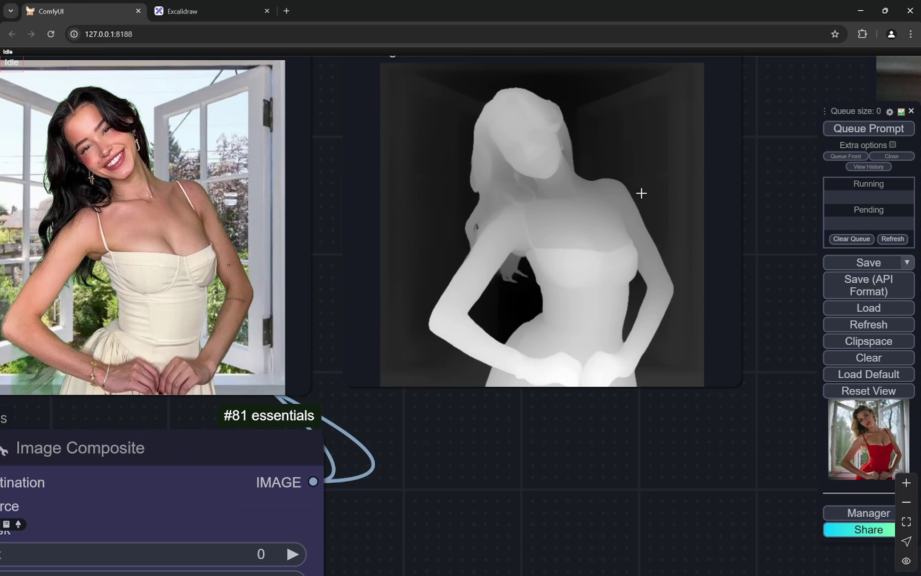
{"action": "scroll", "coordinate": [624, 239], "scroll_direction": "down", "scroll_amount": 8}
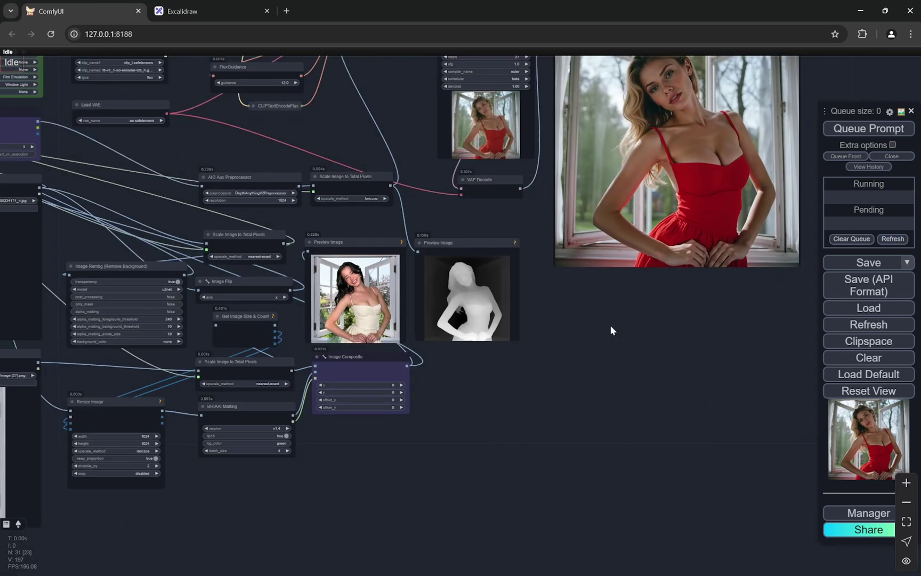
{"action": "scroll", "coordinate": [610, 328], "scroll_direction": "up", "scroll_amount": 4}
{"action": "scroll", "coordinate": [643, 423], "scroll_direction": "up", "scroll_amount": 4}
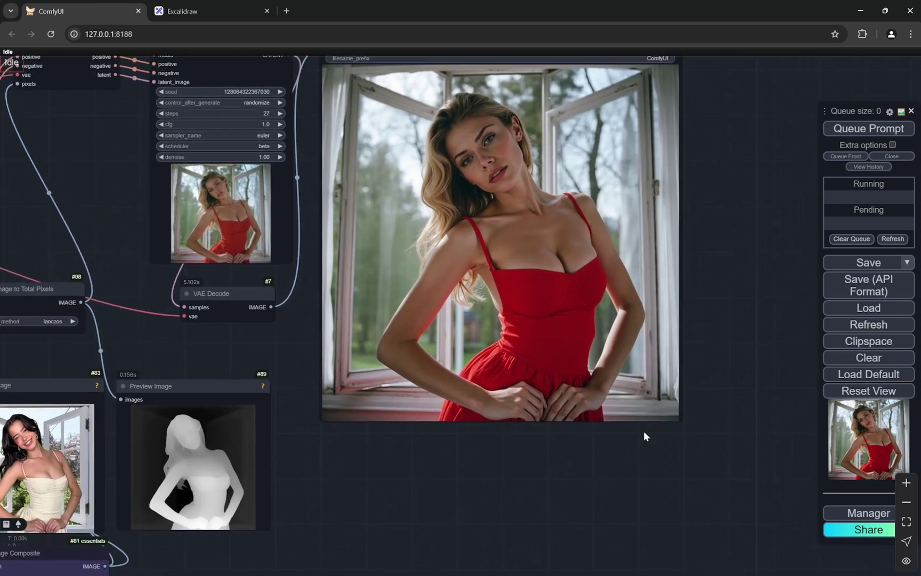
{"action": "scroll", "coordinate": [727, 246], "scroll_direction": "down", "scroll_amount": 2}
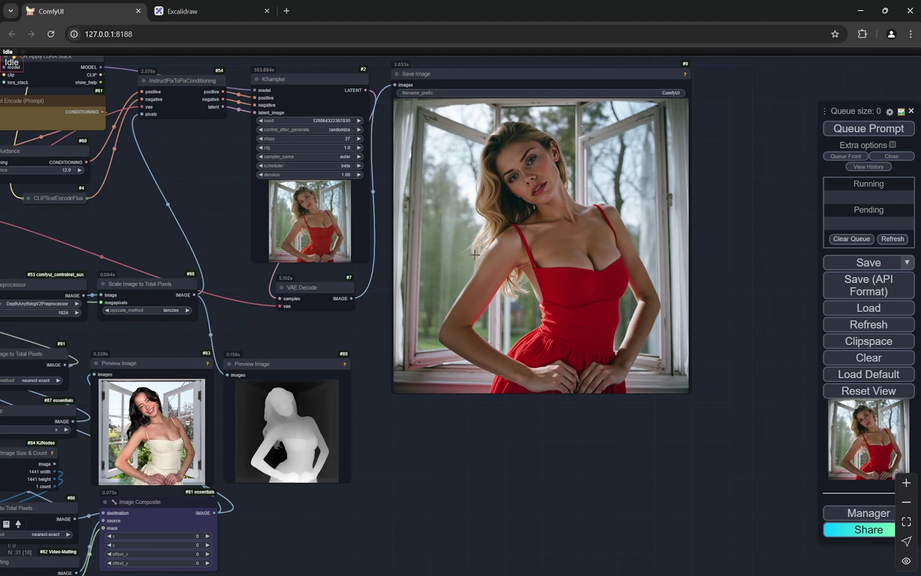
Step: Take a final look at the whole workflow, then show the Excalidraw comparison board
{"action": "left_click", "coordinate": [213, 7]}
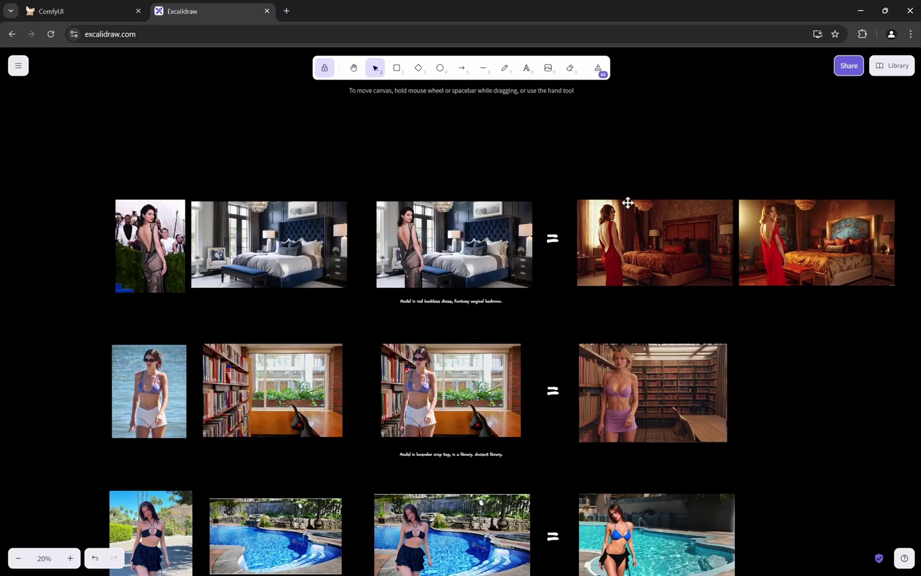
{"action": "left_click", "coordinate": [109, 7]}
{"action": "scroll", "coordinate": [396, 263], "scroll_direction": "down", "scroll_amount": 2}
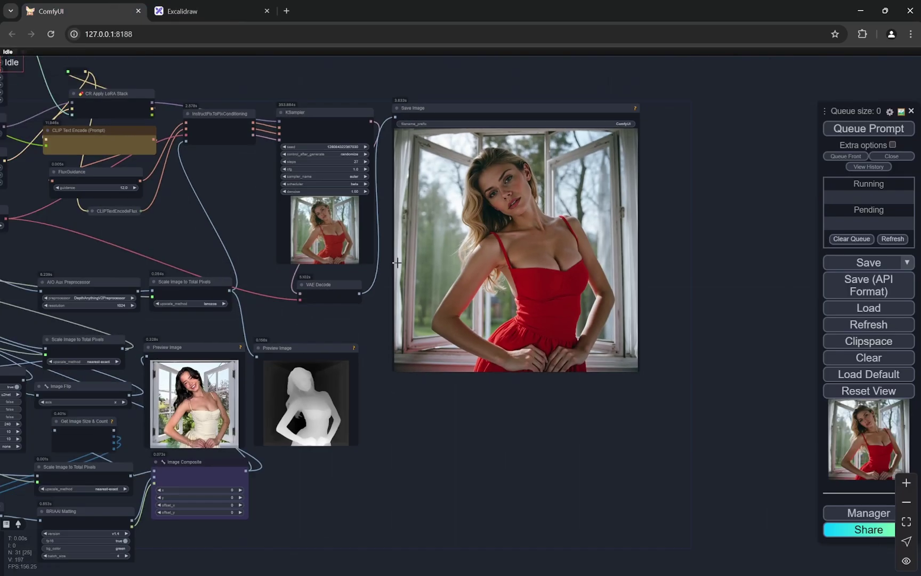
{"action": "scroll", "coordinate": [660, 286], "scroll_direction": "down", "scroll_amount": 4}
{"action": "scroll", "coordinate": [271, 224], "scroll_direction": "up", "scroll_amount": 10}
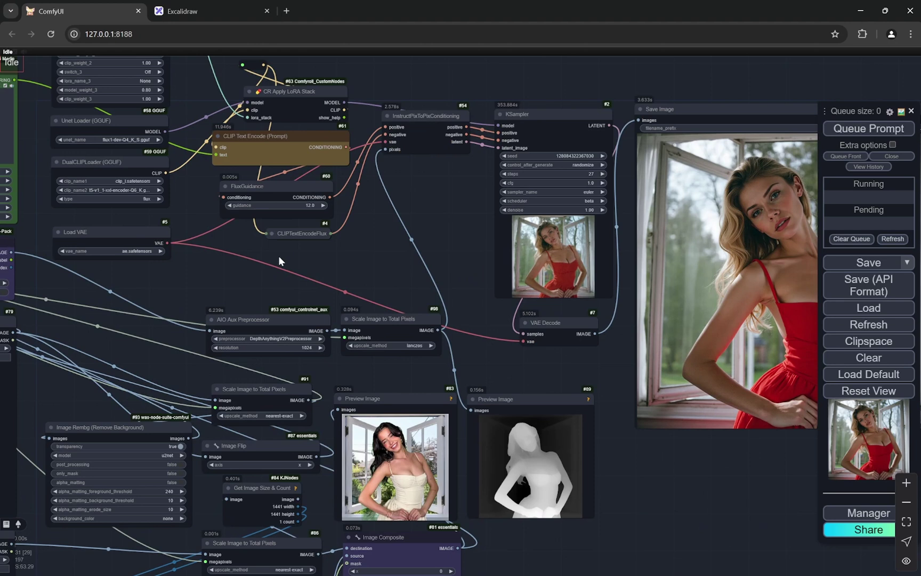
{"action": "scroll", "coordinate": [439, 167], "scroll_direction": "down", "scroll_amount": 7}
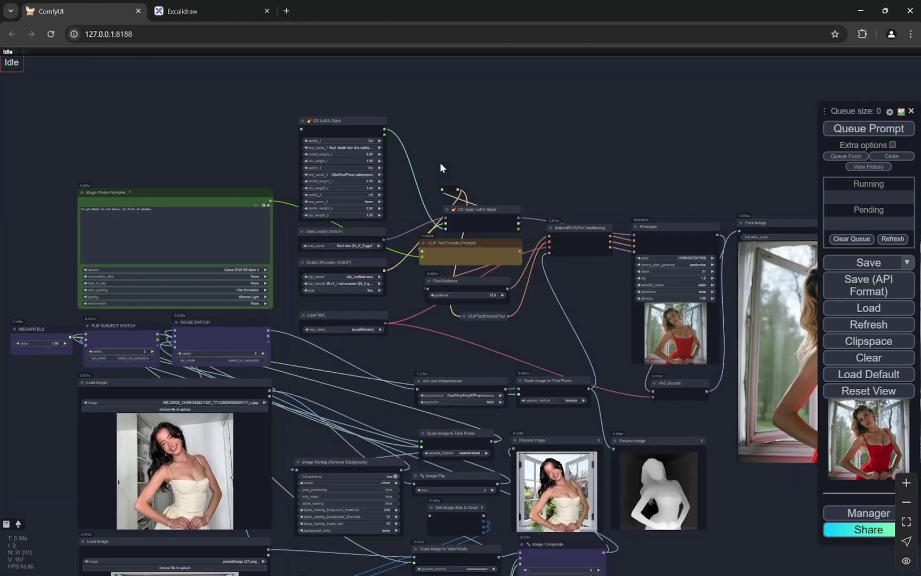
{"action": "left_click_drag", "start_coordinate": [537, 167], "coordinate": [454, 97]}
{"action": "scroll", "coordinate": [465, 112], "scroll_direction": "down", "scroll_amount": 3}
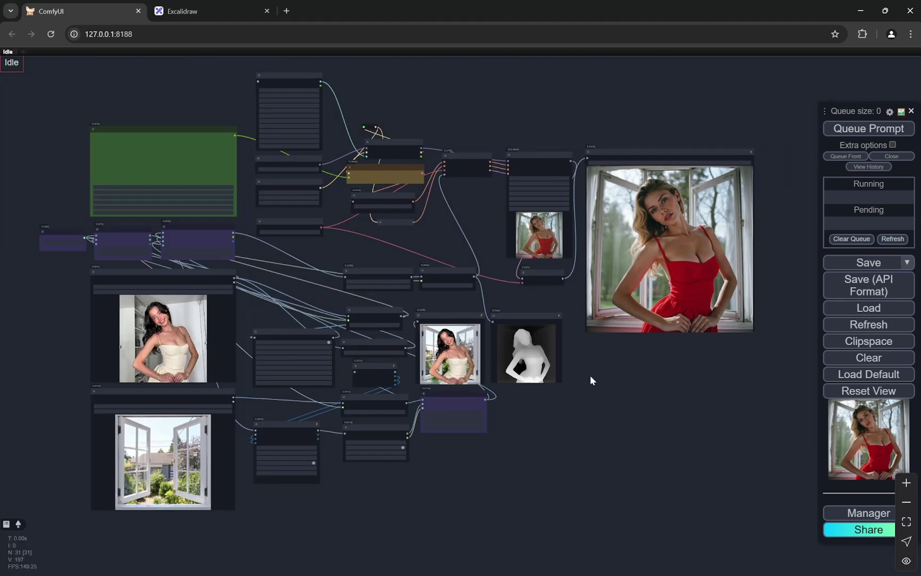
{"action": "left_click", "coordinate": [205, 11]}
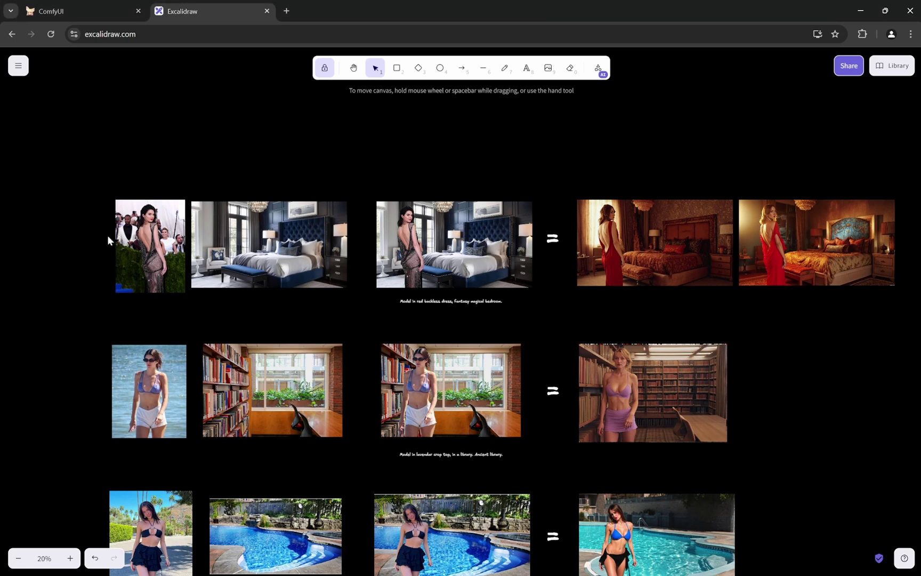
Step: Zoom into the first example row and pan right to the two red-dress bedroom results
{"action": "scroll", "coordinate": [120, 254], "scroll_direction": "up", "scroll_amount": 5}
{"action": "scroll", "coordinate": [119, 254], "scroll_direction": "down", "scroll_amount": 4}
{"action": "scroll", "coordinate": [121, 262], "scroll_direction": "up", "scroll_amount": 5, "text": "ctrl"}
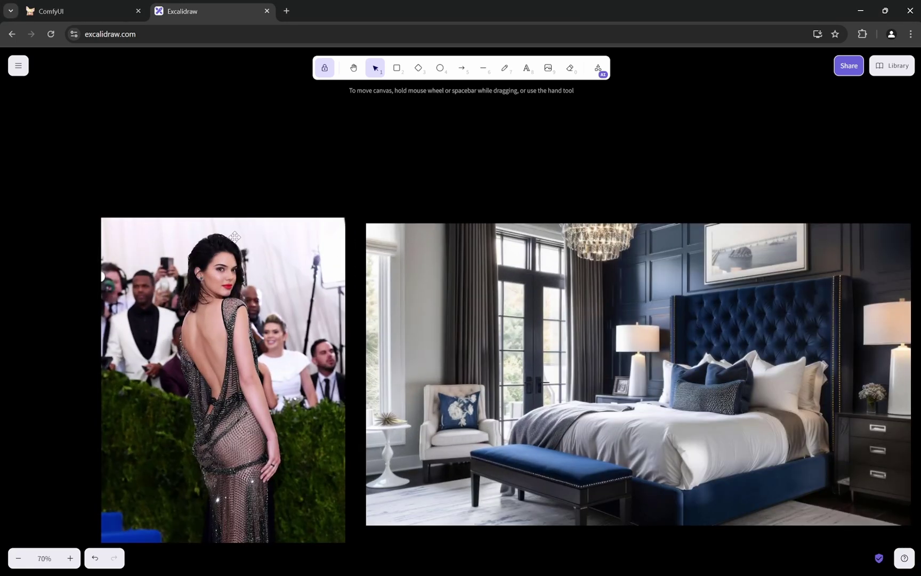
{"action": "scroll", "coordinate": [64, 395], "scroll_direction": "down", "scroll_amount": 3, "text": "ctrl"}
{"action": "scroll", "coordinate": [442, 373], "scroll_direction": "up", "scroll_amount": 2, "text": "ctrl"}
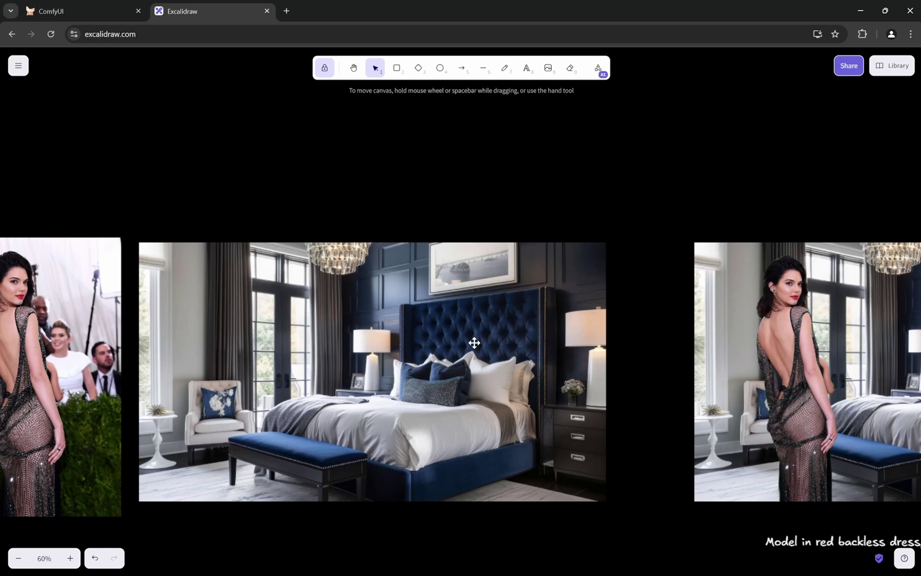
{"action": "scroll", "coordinate": [318, 329], "scroll_direction": "down", "scroll_amount": 5, "text": "ctrl"}
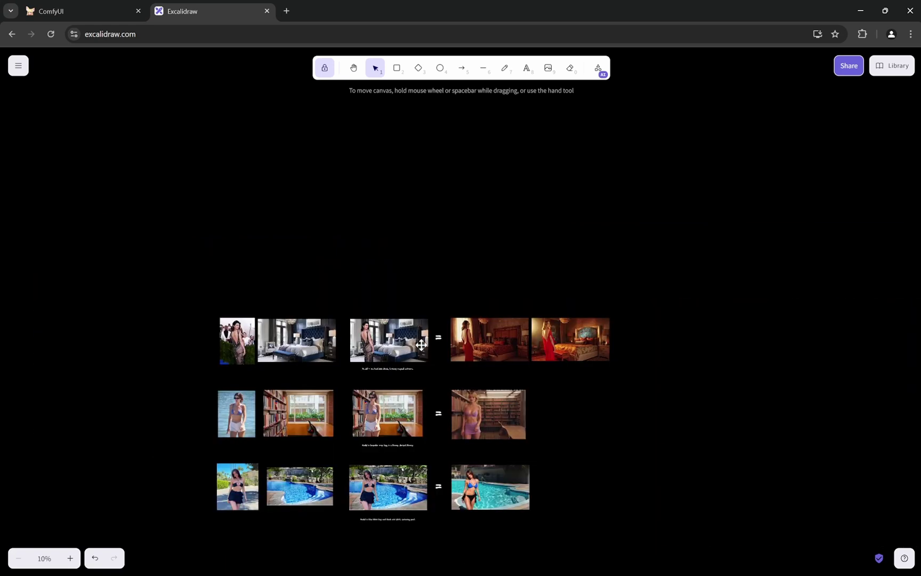
{"action": "scroll", "coordinate": [420, 344], "scroll_direction": "up", "scroll_amount": 6, "text": "ctrl"}
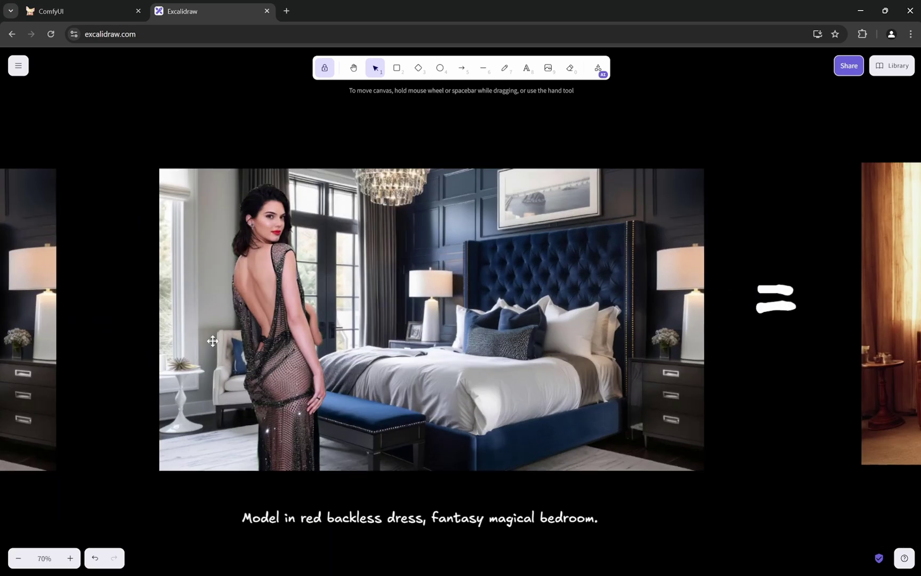
{"action": "scroll", "coordinate": [277, 447], "scroll_direction": "down", "scroll_amount": 1}
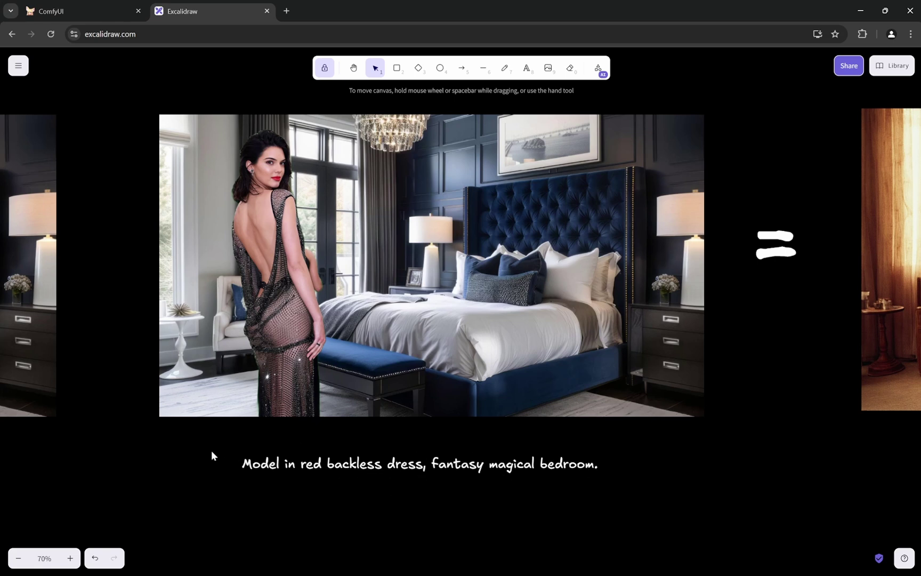
{"action": "scroll", "coordinate": [214, 454], "scroll_direction": "down", "scroll_amount": 1}
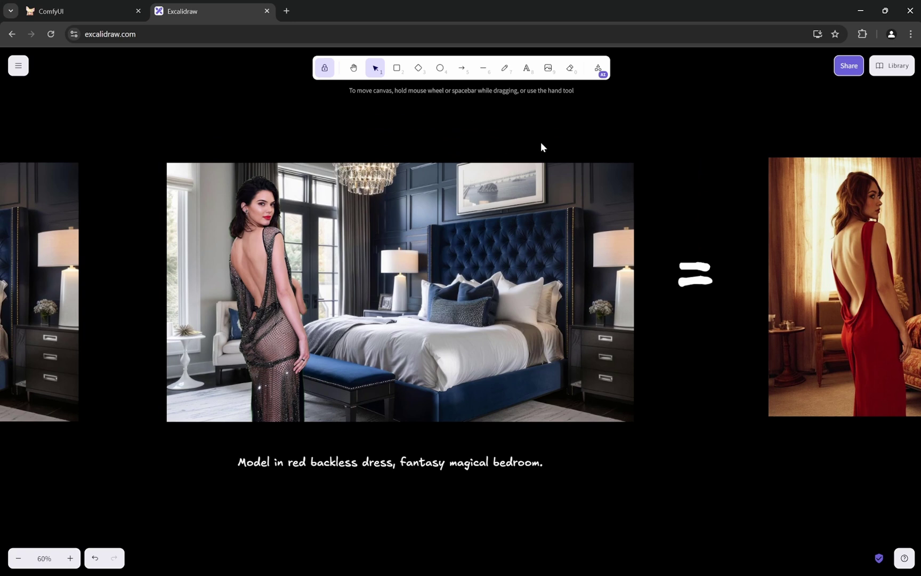
{"action": "left_click_drag", "start_coordinate": [626, 109], "coordinate": [137, 150]}
{"action": "left_click_drag", "start_coordinate": [401, 148], "coordinate": [189, 140]}
Step: Zoom in and out on the first-row bedroom composite and the first red-dress result
{"action": "scroll", "coordinate": [193, 138], "scroll_direction": "down", "scroll_amount": 1}
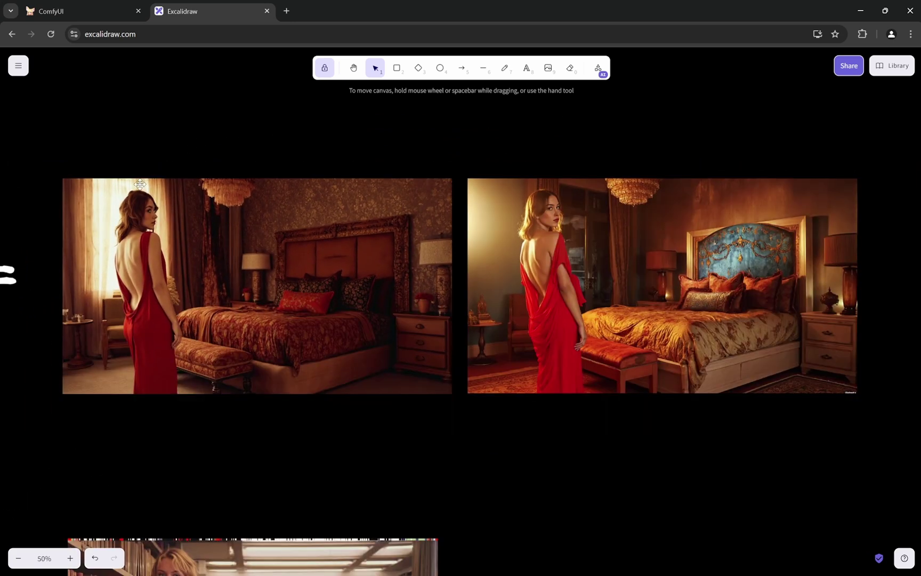
{"action": "scroll", "coordinate": [114, 228], "scroll_direction": "up", "scroll_amount": 2}
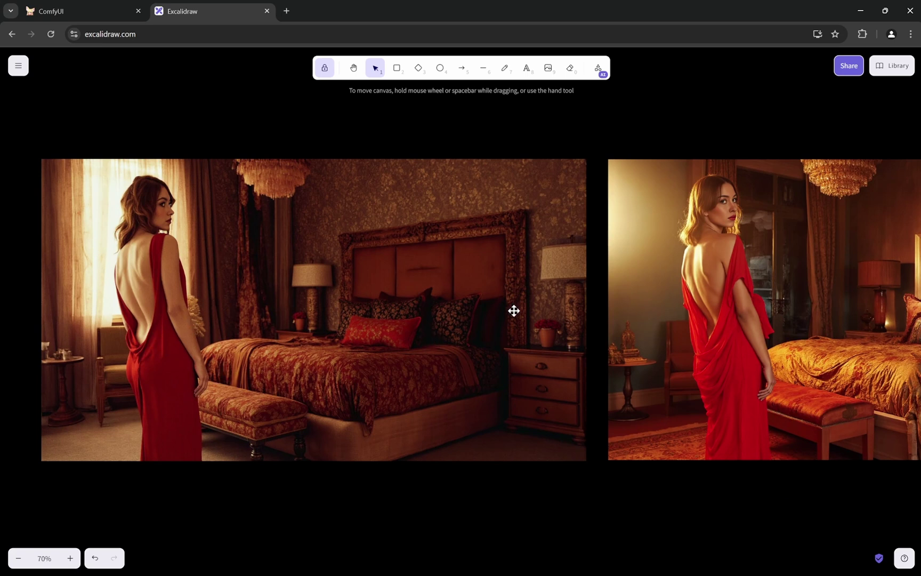
{"action": "scroll", "coordinate": [679, 323], "scroll_direction": "down", "scroll_amount": 3}
{"action": "scroll", "coordinate": [679, 322], "scroll_direction": "down", "scroll_amount": 2}
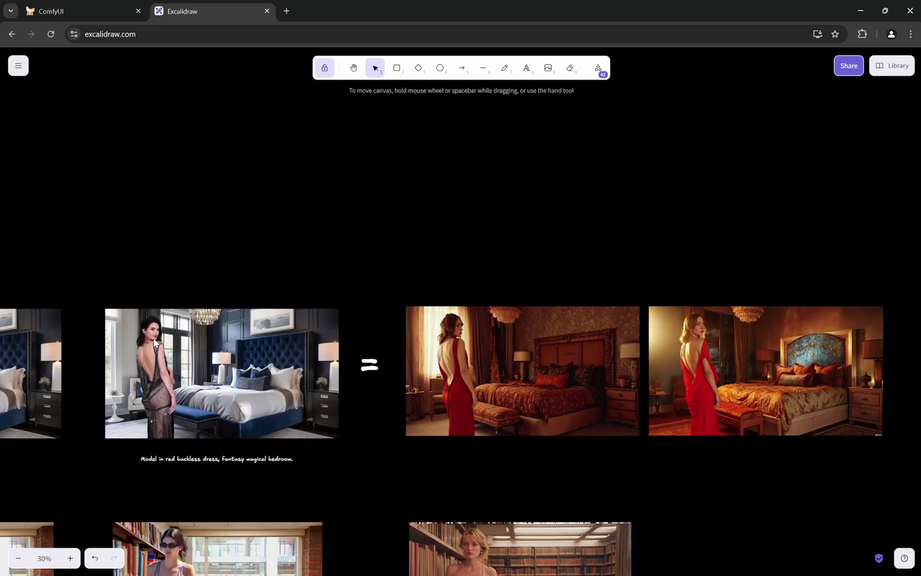
{"action": "scroll", "coordinate": [160, 319], "scroll_direction": "up", "scroll_amount": 9}
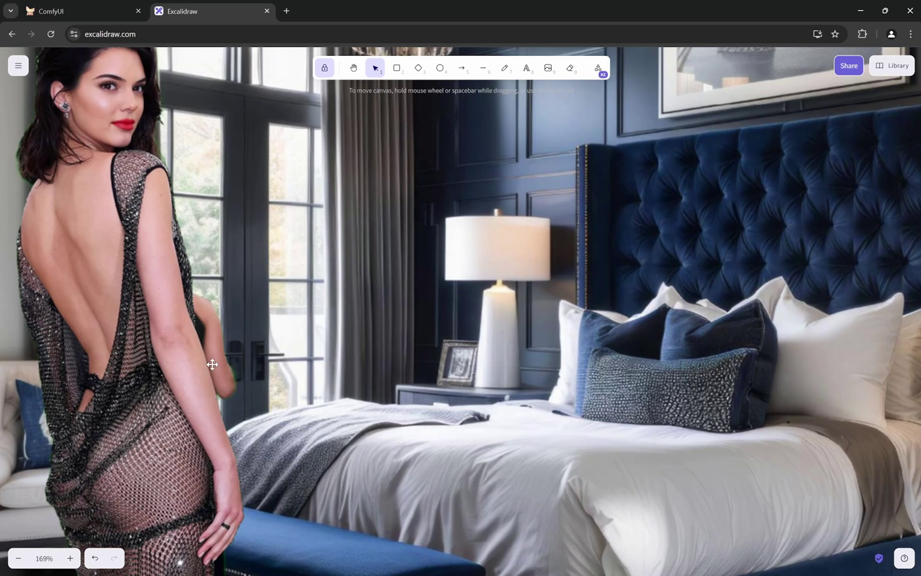
{"action": "scroll", "coordinate": [582, 364], "scroll_direction": "down", "scroll_amount": 4}
{"action": "scroll", "coordinate": [582, 365], "scroll_direction": "down", "scroll_amount": 8}
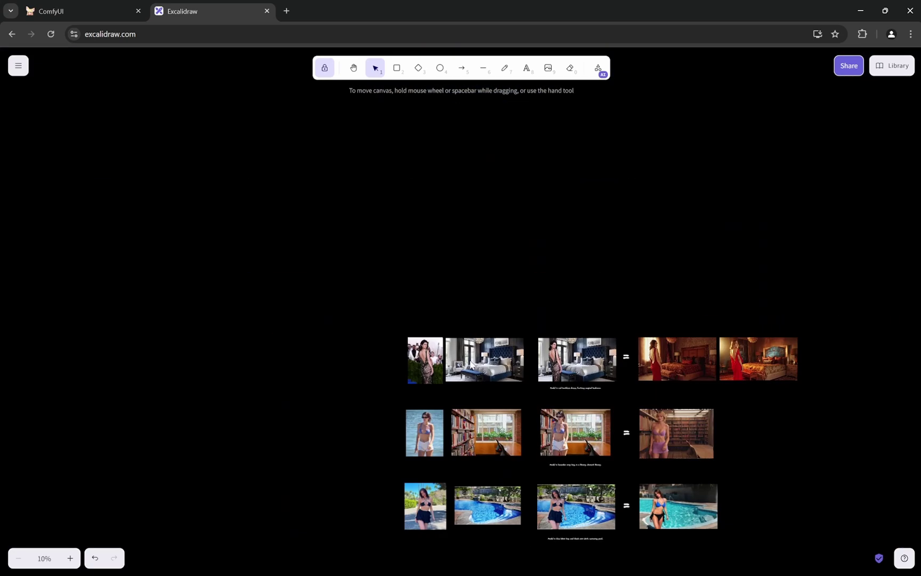
{"action": "scroll", "coordinate": [464, 362], "scroll_direction": "up", "scroll_amount": 10}
{"action": "scroll", "coordinate": [242, 358], "scroll_direction": "up", "scroll_amount": 5}
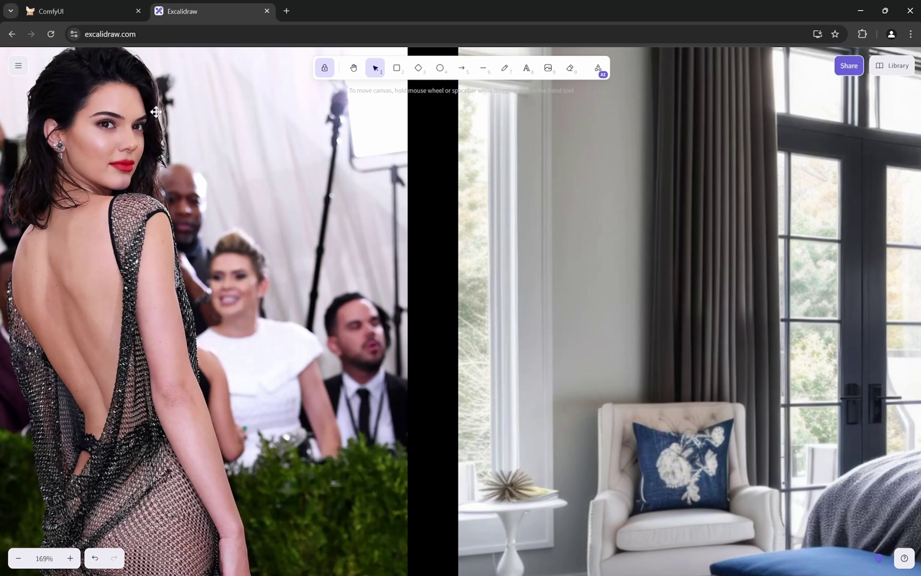
{"action": "scroll", "coordinate": [238, 379], "scroll_direction": "down", "scroll_amount": 2}
{"action": "scroll", "coordinate": [229, 405], "scroll_direction": "up", "scroll_amount": 5}
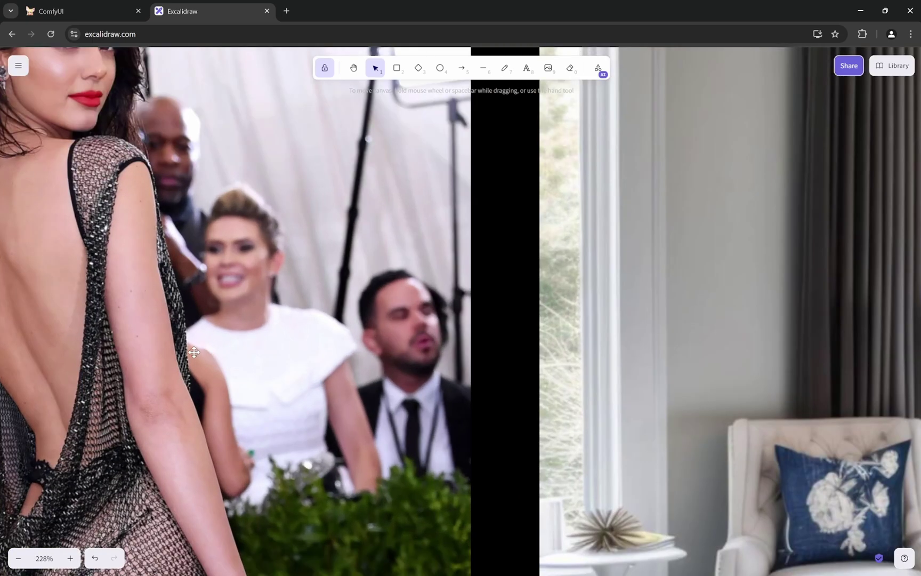
{"action": "scroll", "coordinate": [154, 418], "scroll_direction": "down", "scroll_amount": 2}
{"action": "scroll", "coordinate": [154, 418], "scroll_direction": "down", "scroll_amount": 20}
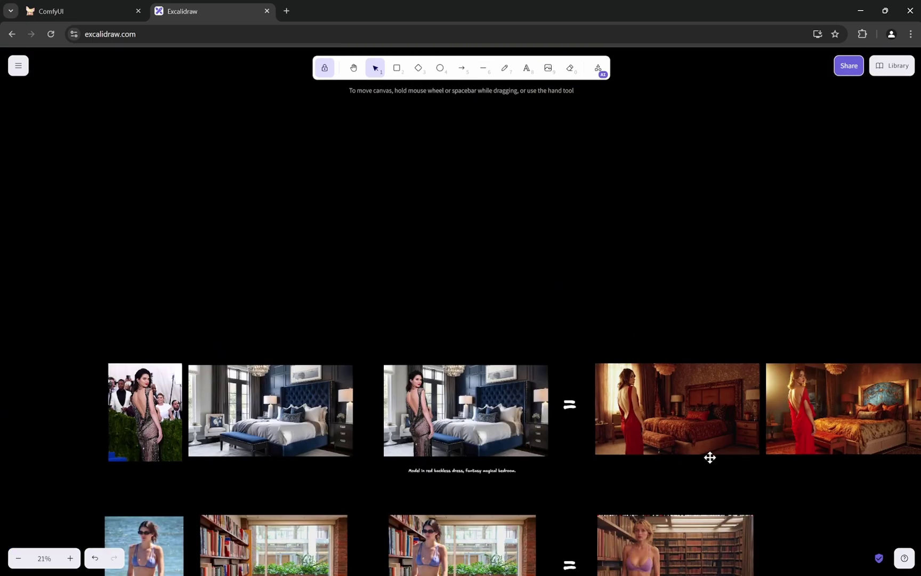
Step: Pan right to the second red-dress result and frame both results side by side
{"action": "scroll", "coordinate": [397, 382], "scroll_direction": "right", "scroll_amount": 5}
{"action": "scroll", "coordinate": [372, 391], "scroll_direction": "up", "scroll_amount": 10}
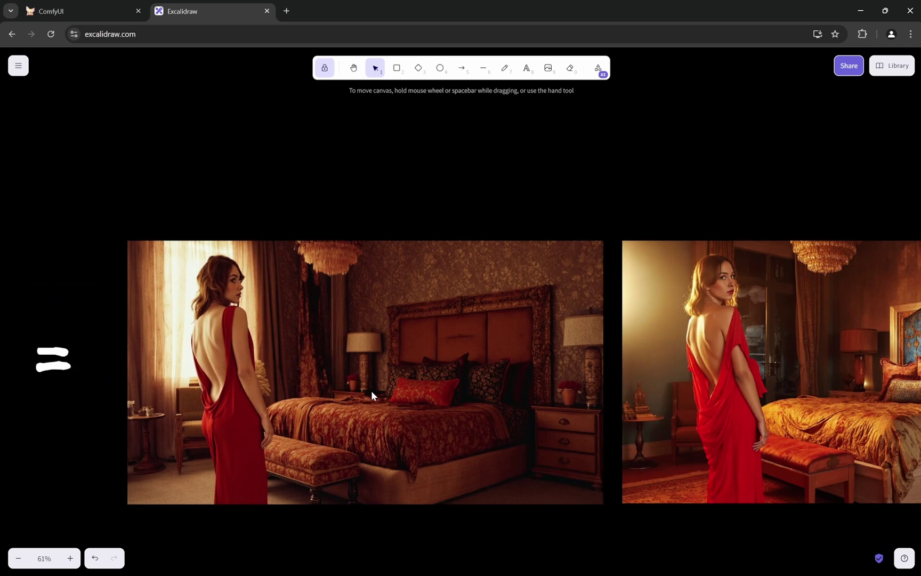
{"action": "scroll", "coordinate": [371, 390], "scroll_direction": "up", "scroll_amount": 2}
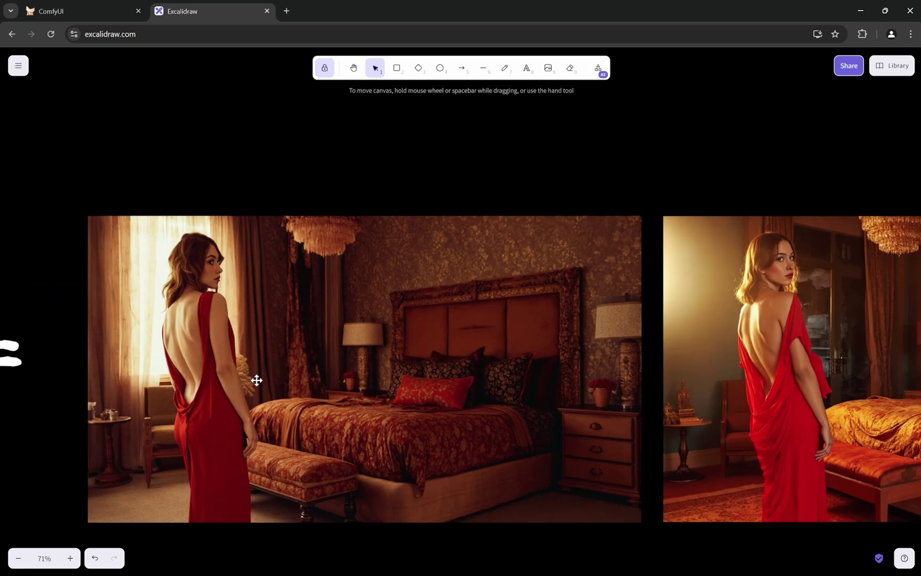
{"action": "scroll", "coordinate": [252, 383], "scroll_direction": "up", "scroll_amount": 8}
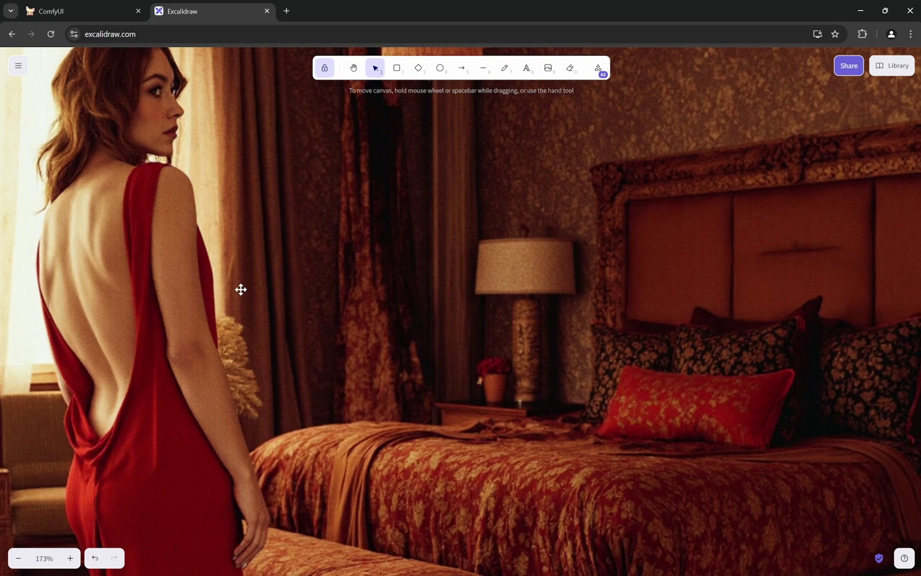
{"action": "scroll", "coordinate": [222, 347], "scroll_direction": "down", "scroll_amount": 8}
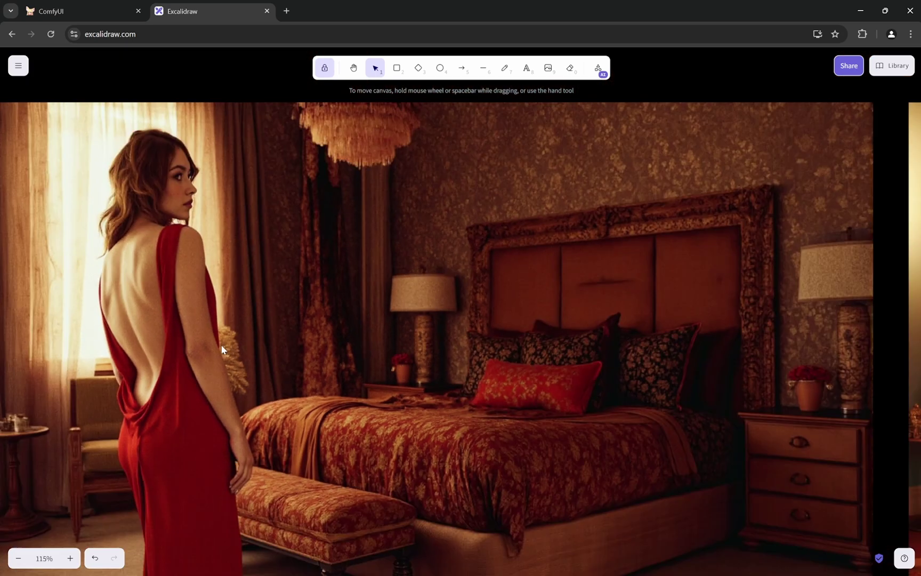
{"action": "scroll", "coordinate": [197, 352], "scroll_direction": "down", "scroll_amount": 3}
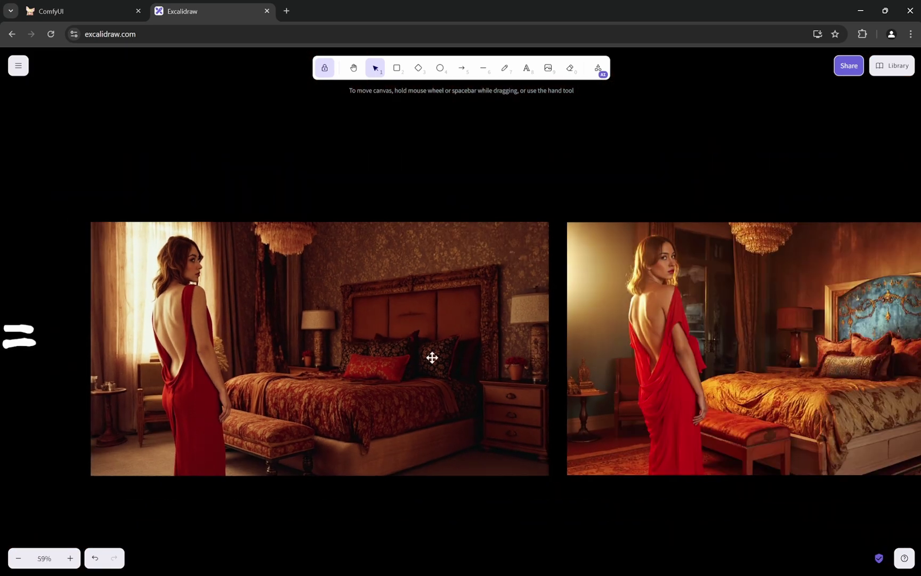
{"action": "left_click_drag", "start_coordinate": [744, 401], "coordinate": [499, 386]}
{"action": "scroll", "coordinate": [423, 257], "scroll_direction": "up", "scroll_amount": 12}
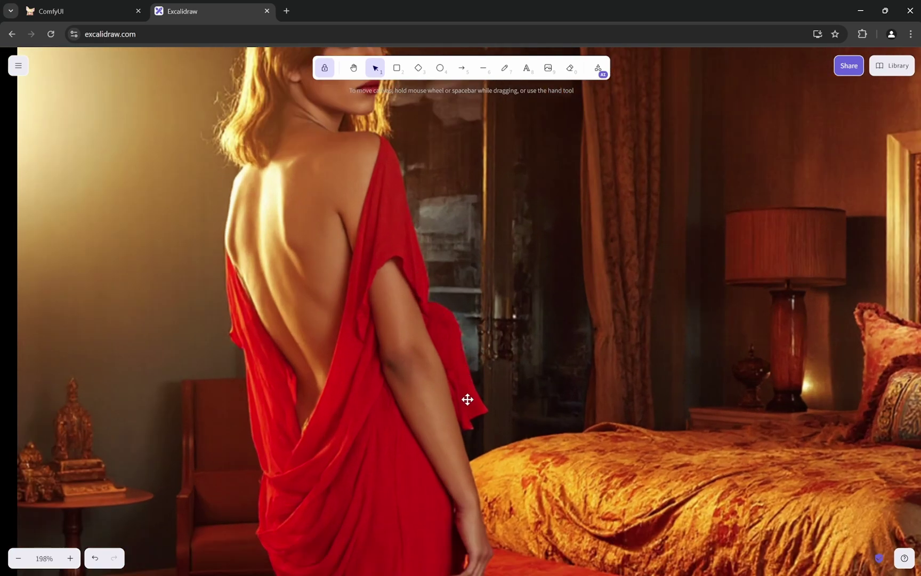
{"action": "scroll", "coordinate": [483, 359], "scroll_direction": "down", "scroll_amount": 12}
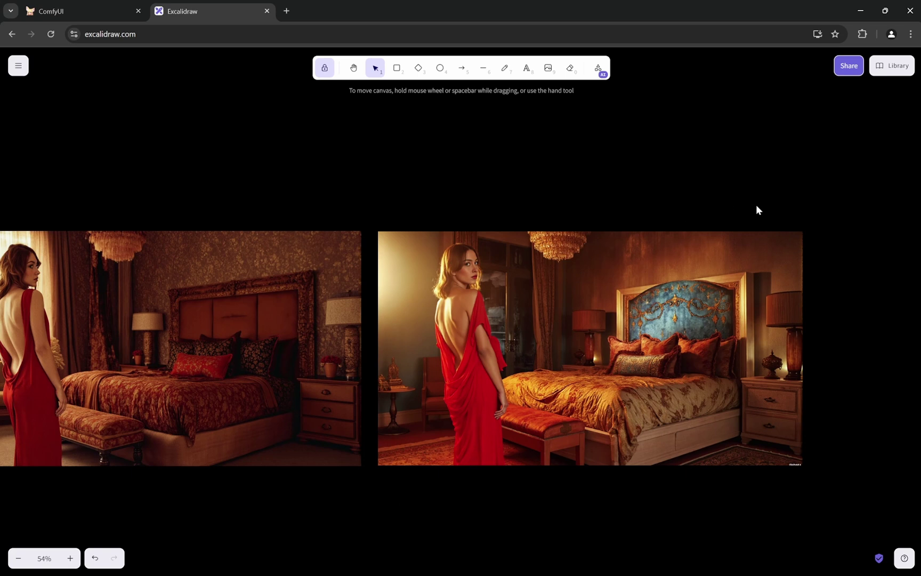
{"action": "scroll", "coordinate": [757, 206], "scroll_direction": "down", "scroll_amount": 12}
{"action": "scroll", "coordinate": [225, 352], "scroll_direction": "up", "scroll_amount": 10}
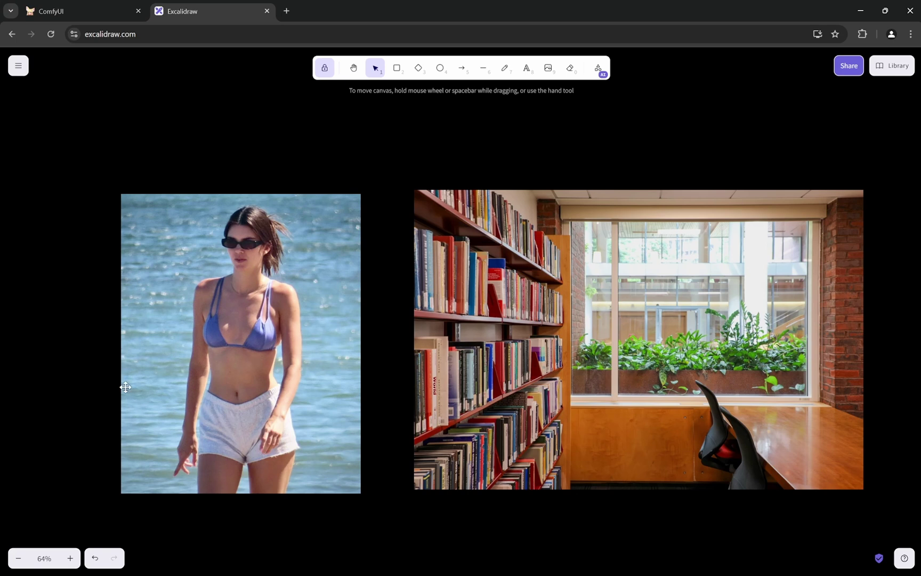
{"action": "scroll", "coordinate": [122, 384], "scroll_direction": "down", "scroll_amount": 3}
{"action": "scroll", "coordinate": [489, 383], "scroll_direction": "up", "scroll_amount": 2}
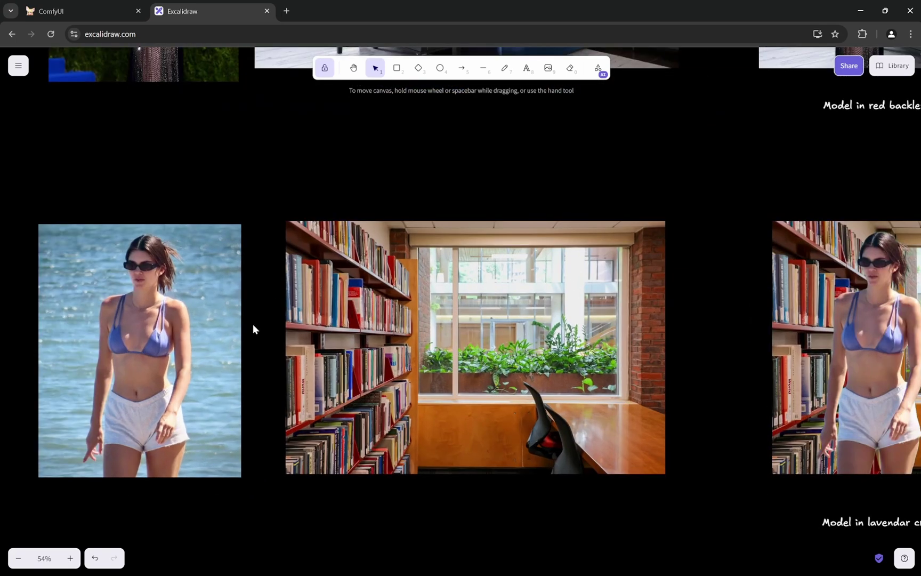
{"action": "scroll", "coordinate": [383, 400], "scroll_direction": "down", "scroll_amount": 3}
{"action": "scroll", "coordinate": [608, 420], "scroll_direction": "up", "scroll_amount": 10}
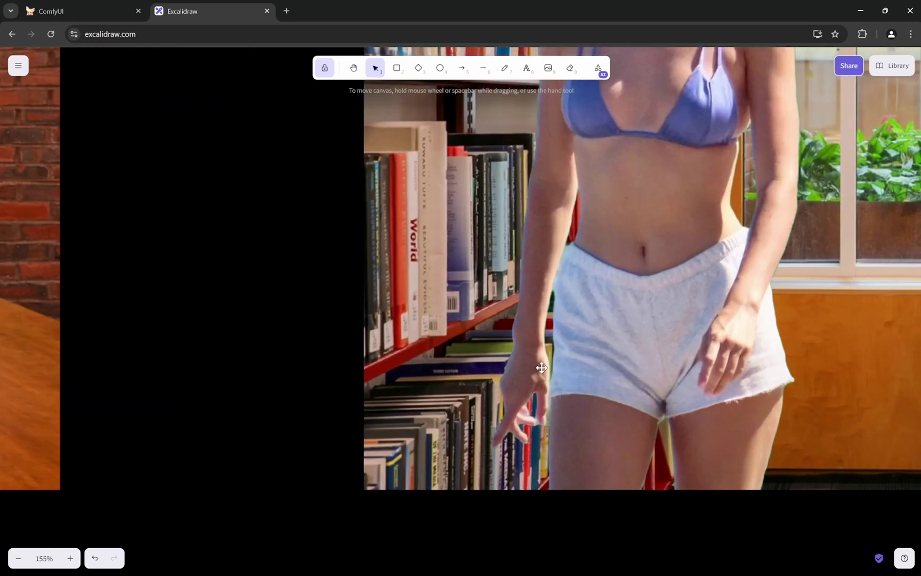
{"action": "scroll", "coordinate": [292, 368], "scroll_direction": "down", "scroll_amount": 10}
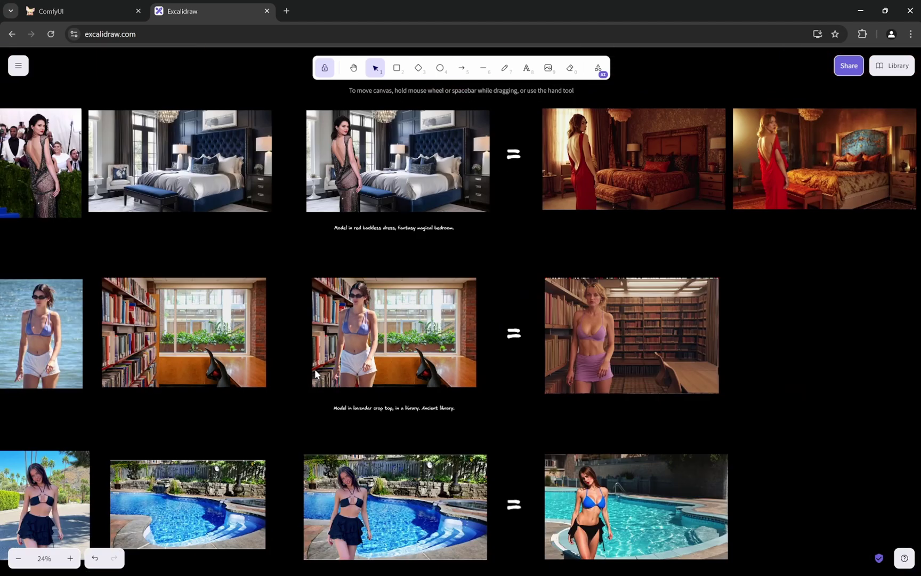
{"action": "scroll", "coordinate": [603, 376], "scroll_direction": "up", "scroll_amount": 2}
{"action": "scroll", "coordinate": [602, 376], "scroll_direction": "up", "scroll_amount": 8}
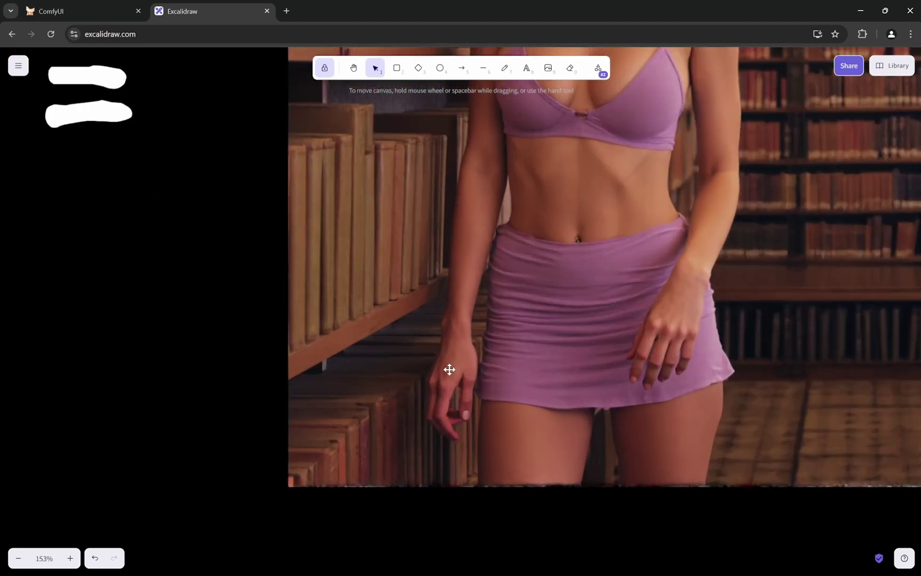
{"action": "scroll", "coordinate": [431, 334], "scroll_direction": "down", "scroll_amount": 5}
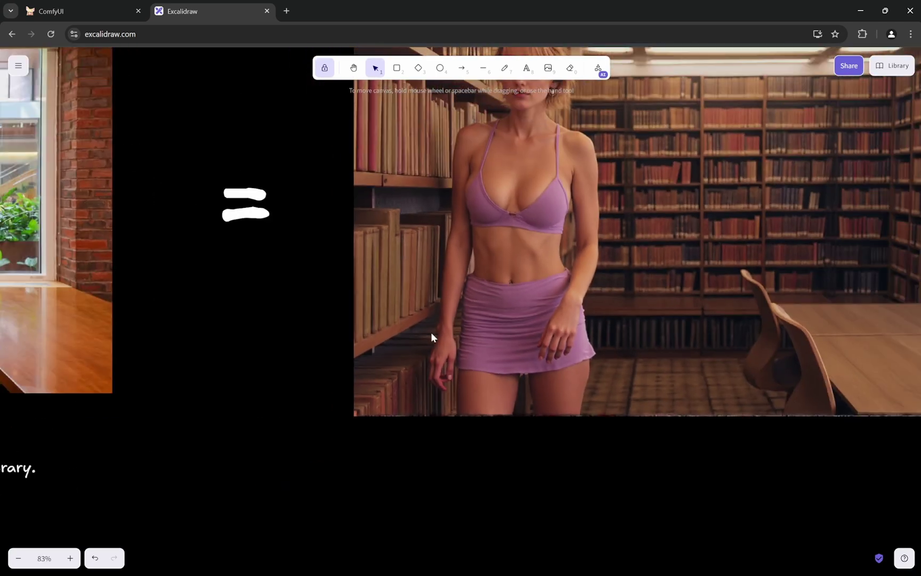
{"action": "scroll", "coordinate": [433, 336], "scroll_direction": "down", "scroll_amount": 1}
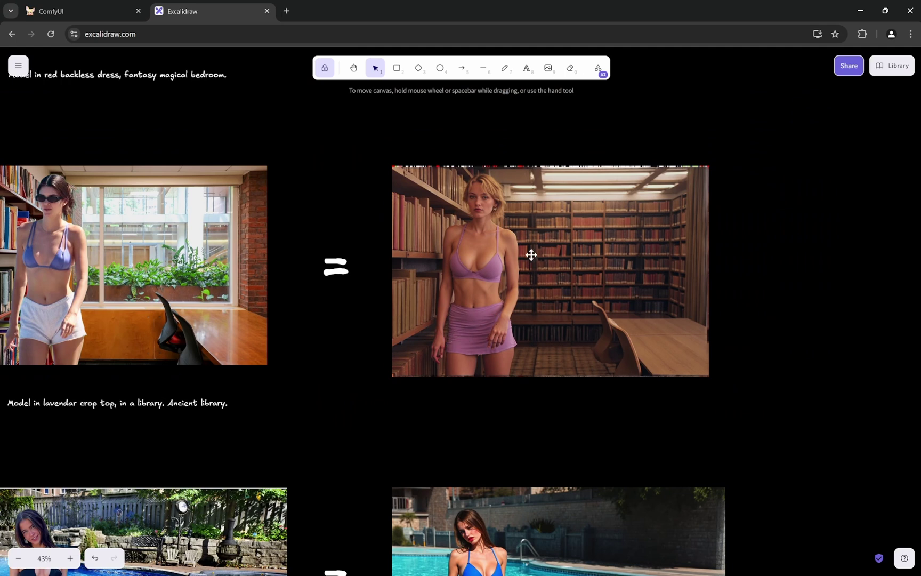
{"action": "scroll", "coordinate": [528, 248], "scroll_direction": "up", "scroll_amount": 4}
{"action": "scroll", "coordinate": [307, 317], "scroll_direction": "down", "scroll_amount": 2}
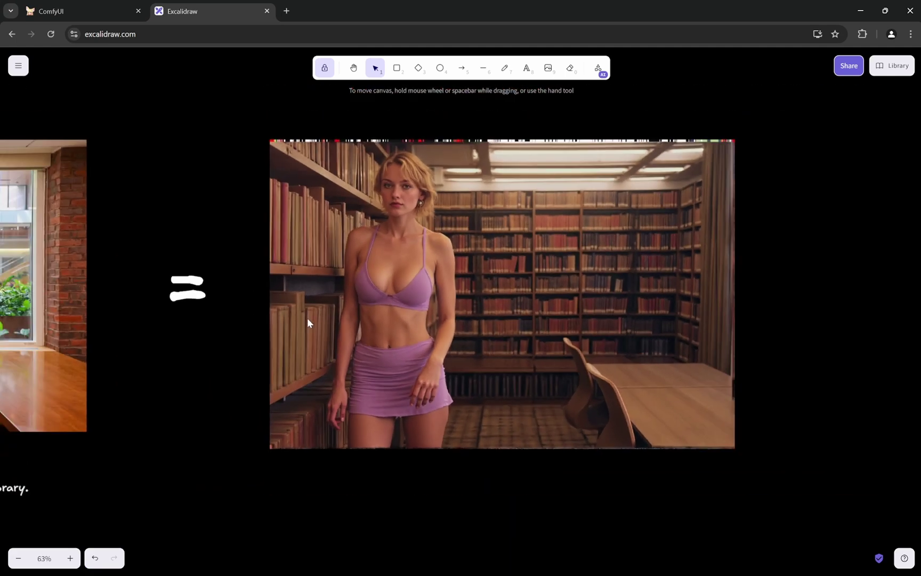
{"action": "scroll", "coordinate": [384, 380], "scroll_direction": "up", "scroll_amount": 2}
{"action": "scroll", "coordinate": [347, 405], "scroll_direction": "up", "scroll_amount": 2}
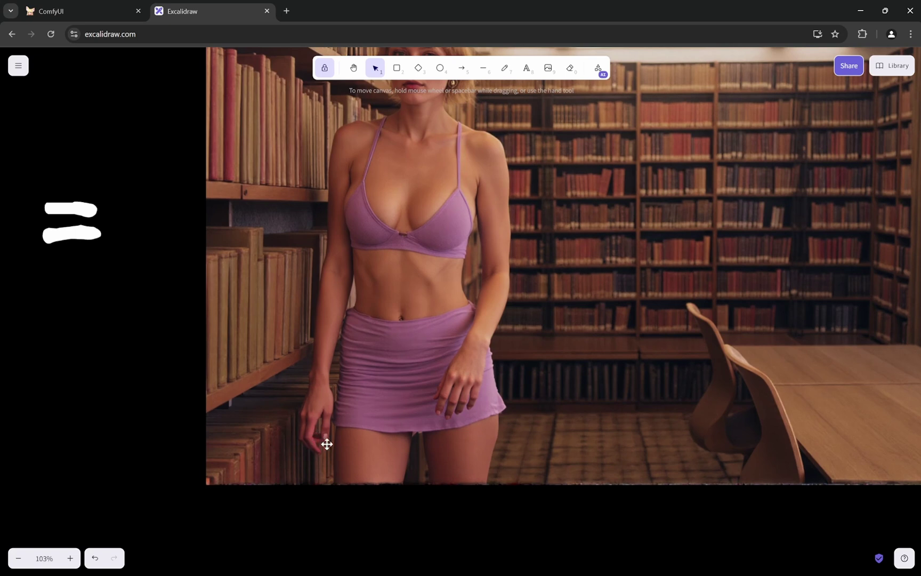
{"action": "scroll", "coordinate": [650, 377], "scroll_direction": "down", "scroll_amount": 5}
{"action": "scroll", "coordinate": [429, 382], "scroll_direction": "left", "scroll_amount": 6}
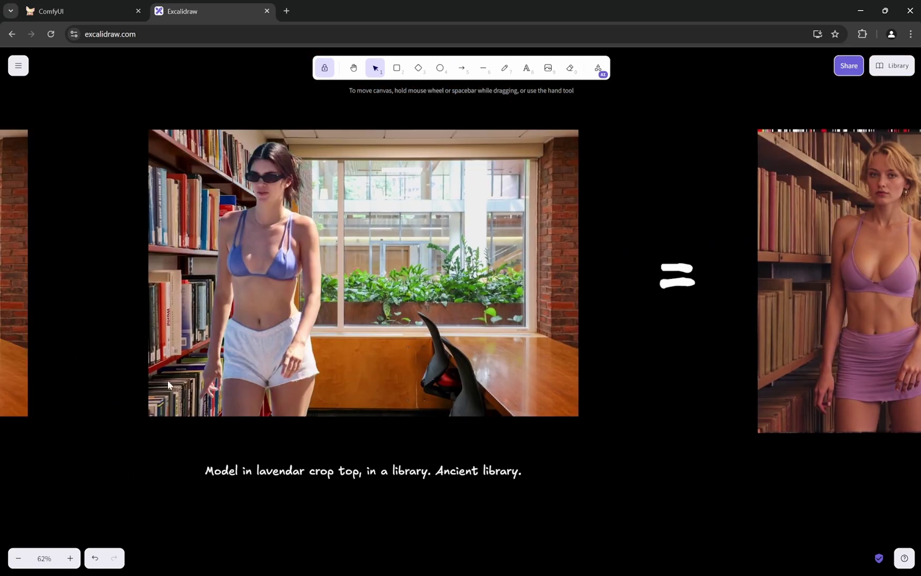
{"action": "scroll", "coordinate": [209, 375], "scroll_direction": "up", "scroll_amount": 5}
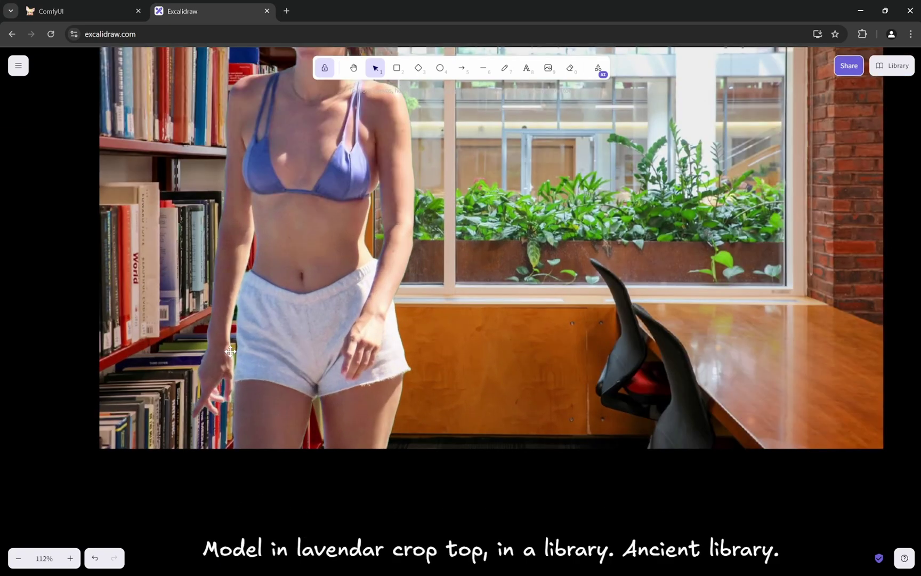
{"action": "scroll", "coordinate": [147, 342], "scroll_direction": "down", "scroll_amount": 6}
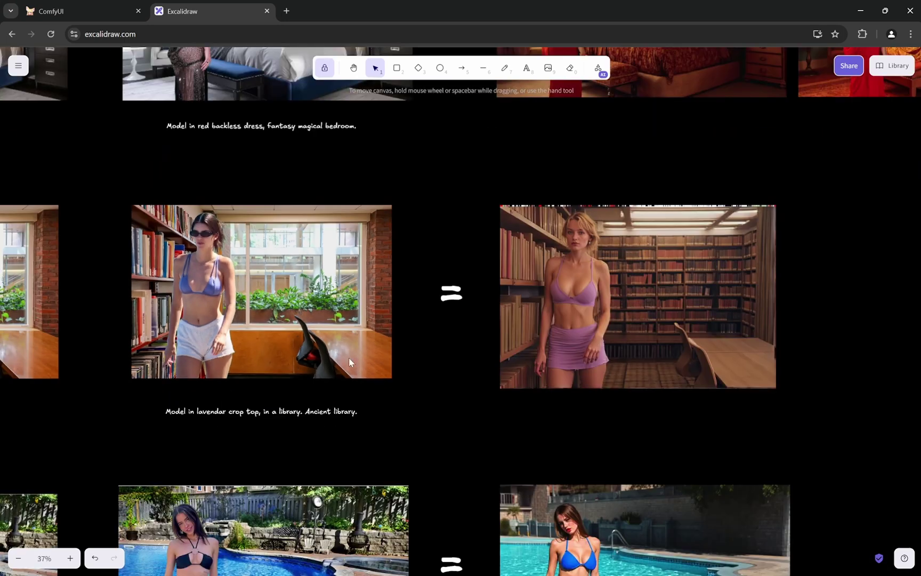
{"action": "scroll", "coordinate": [596, 337], "scroll_direction": "up", "scroll_amount": 3}
{"action": "scroll", "coordinate": [596, 336], "scroll_direction": "up", "scroll_amount": 4}
{"action": "scroll", "coordinate": [489, 328], "scroll_direction": "down", "scroll_amount": 4}
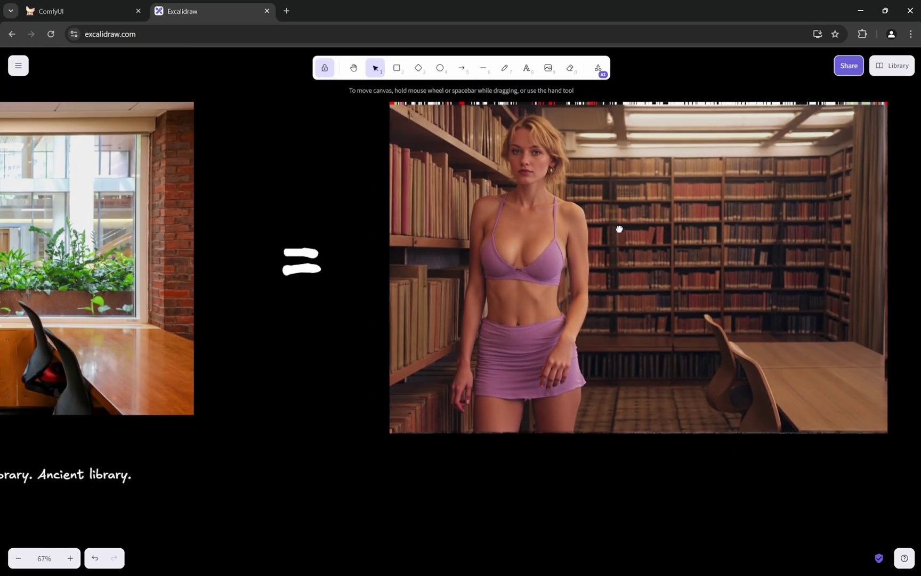
{"action": "scroll", "coordinate": [461, 335], "scroll_direction": "up", "scroll_amount": 1}
{"action": "scroll", "coordinate": [578, 290], "scroll_direction": "up", "scroll_amount": 2}
{"action": "scroll", "coordinate": [579, 287], "scroll_direction": "down", "scroll_amount": 5}
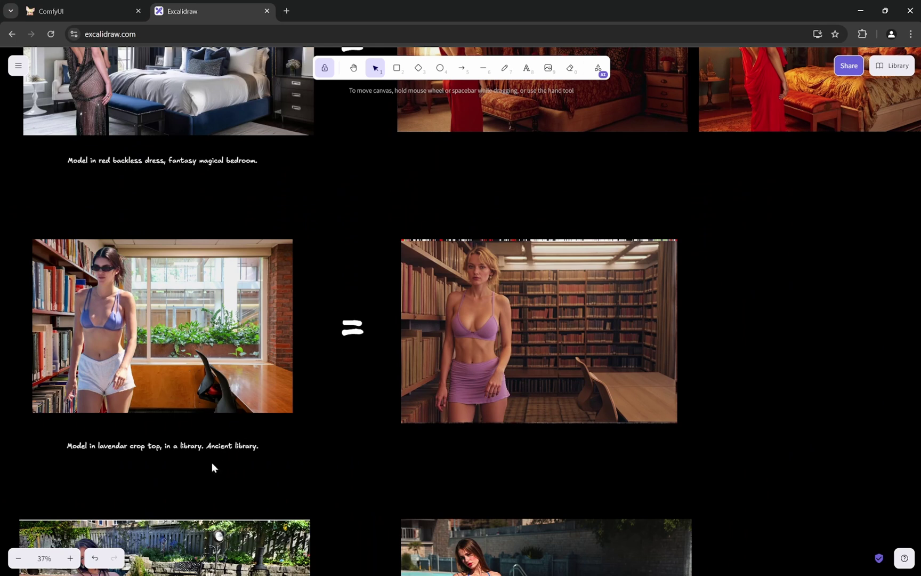
{"action": "scroll", "coordinate": [213, 461], "scroll_direction": "up", "scroll_amount": 1}
{"action": "scroll", "coordinate": [501, 324], "scroll_direction": "down", "scroll_amount": 3}
{"action": "scroll", "coordinate": [478, 304], "scroll_direction": "up", "scroll_amount": 6}
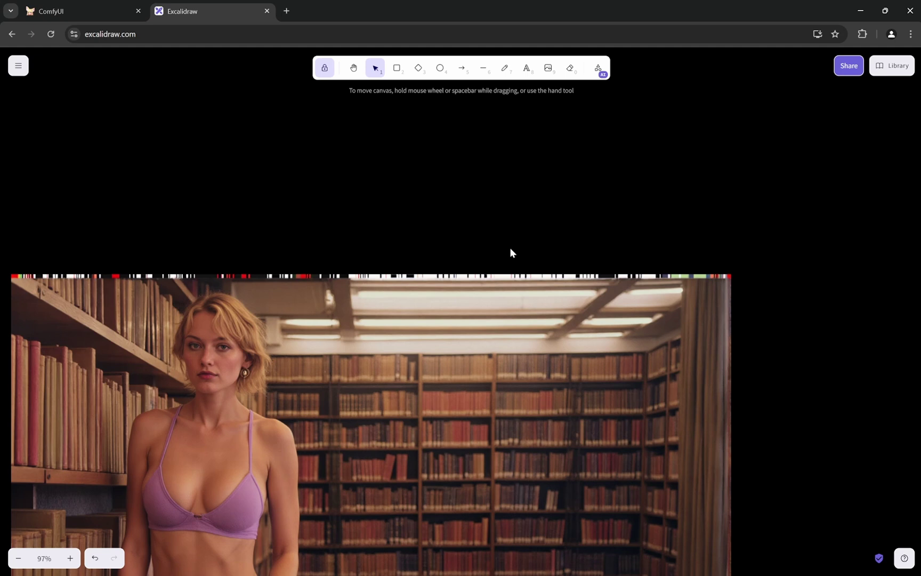
{"action": "scroll", "coordinate": [510, 248], "scroll_direction": "down", "scroll_amount": 2}
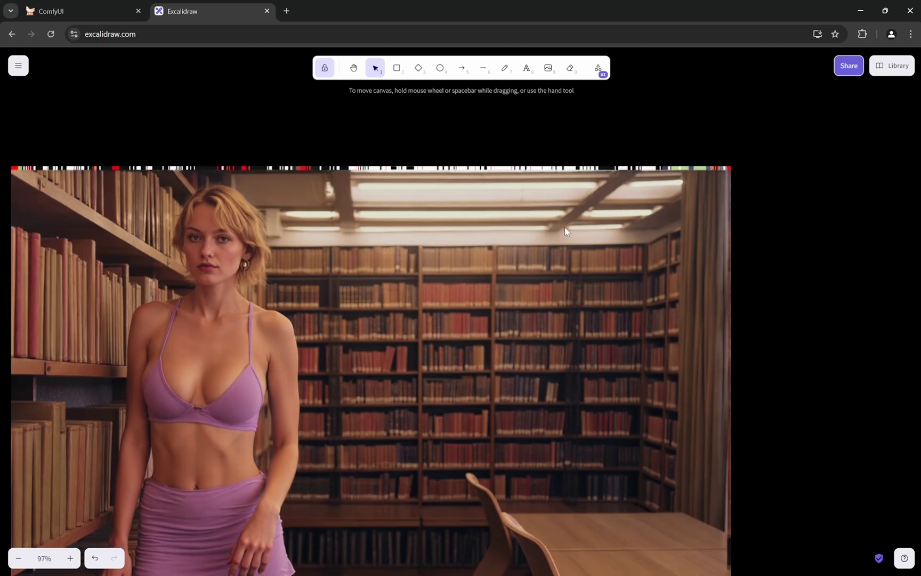
{"action": "scroll", "coordinate": [563, 227], "scroll_direction": "down", "scroll_amount": 1}
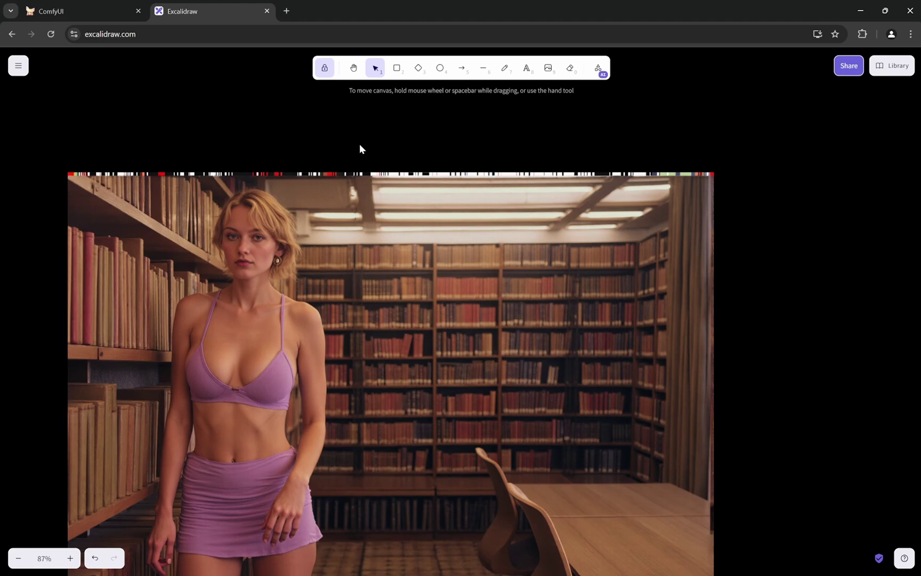
{"action": "left_click", "coordinate": [131, 12]}
{"action": "scroll", "coordinate": [58, 235], "scroll_direction": "up", "scroll_amount": 2}
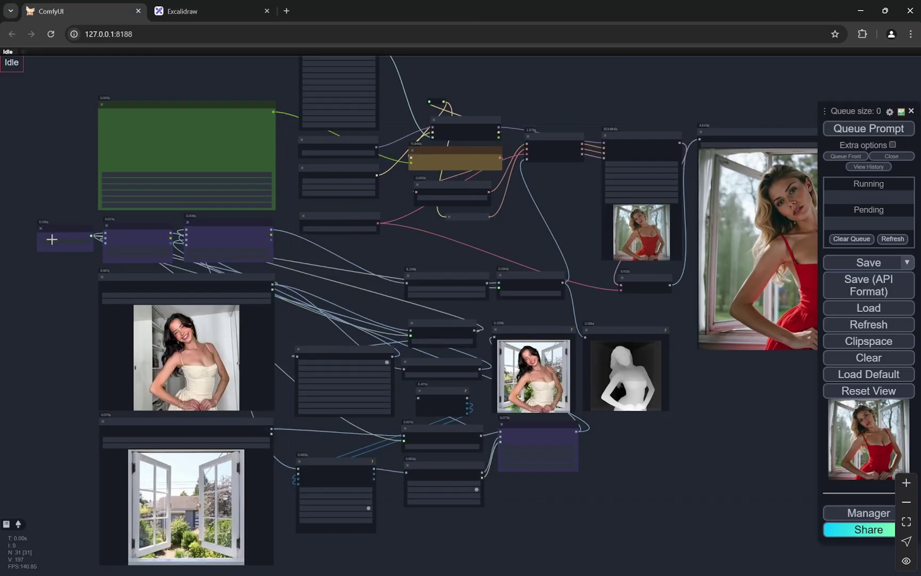
{"action": "scroll", "coordinate": [52, 239], "scroll_direction": "up", "scroll_amount": 15}
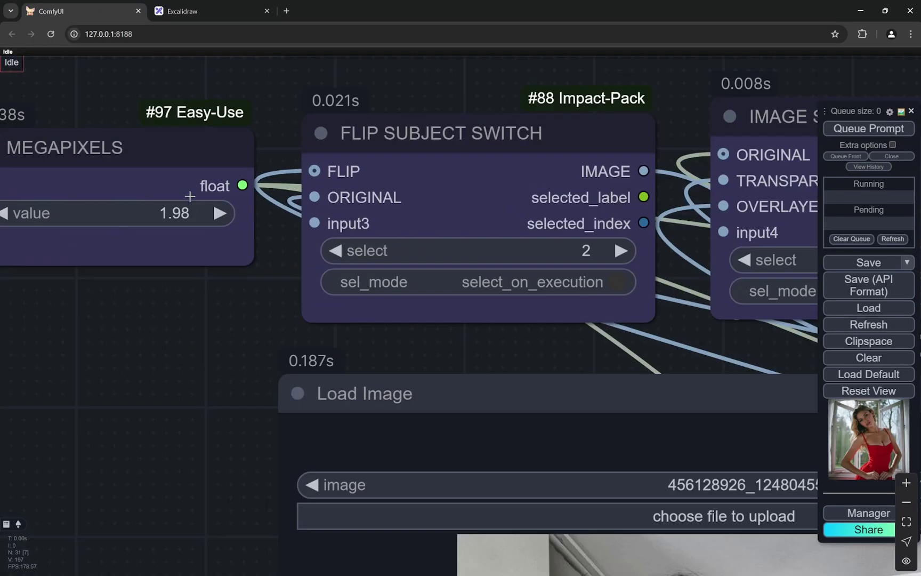
{"action": "left_click", "coordinate": [209, 11]}
{"action": "scroll", "coordinate": [738, 219], "scroll_direction": "down", "scroll_amount": 5}
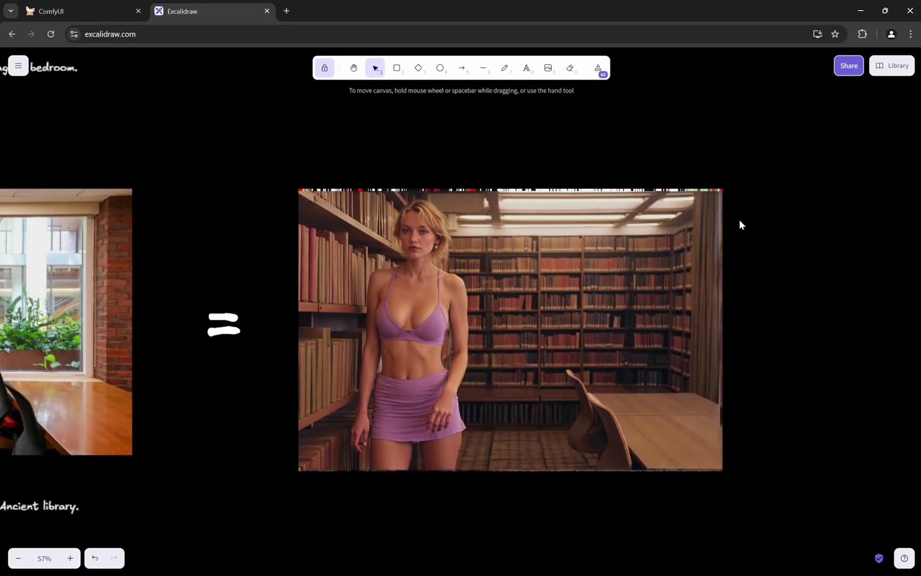
Step: Zoom out on the board to bring all three example rows into view
{"action": "scroll", "coordinate": [742, 221], "scroll_direction": "up", "scroll_amount": 3}
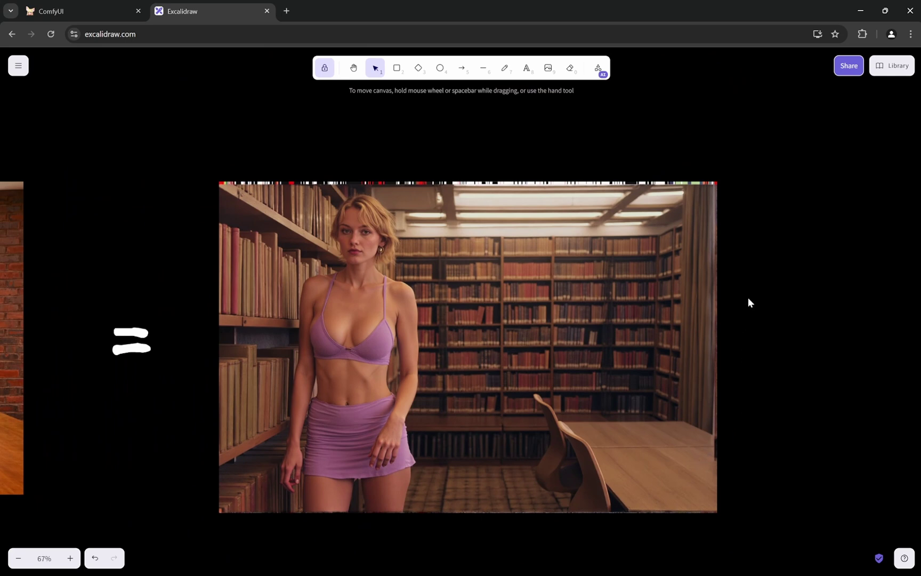
{"action": "scroll", "coordinate": [748, 299], "scroll_direction": "down", "scroll_amount": 2}
{"action": "scroll", "coordinate": [542, 294], "scroll_direction": "up", "scroll_amount": 6}
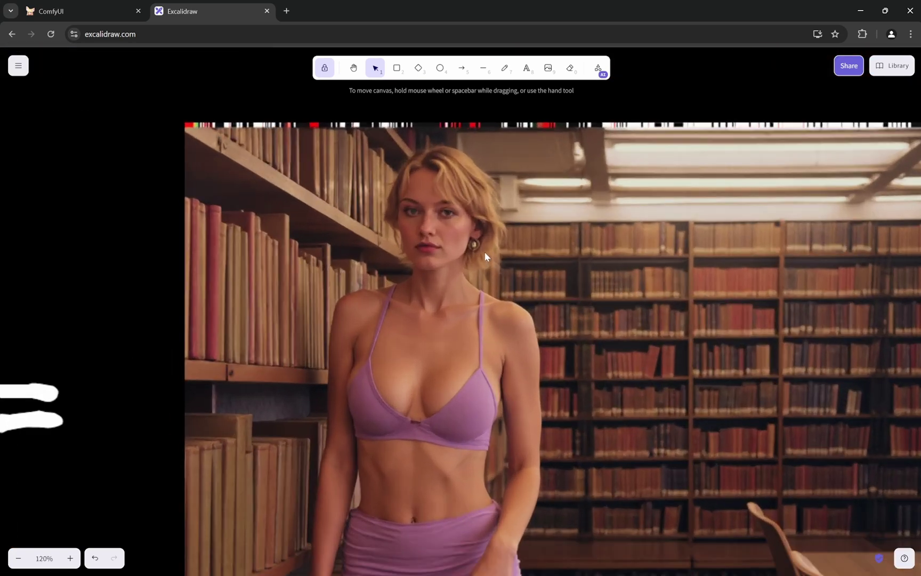
{"action": "scroll", "coordinate": [484, 252], "scroll_direction": "down", "scroll_amount": 5}
{"action": "scroll", "coordinate": [670, 336], "scroll_direction": "down", "scroll_amount": 4}
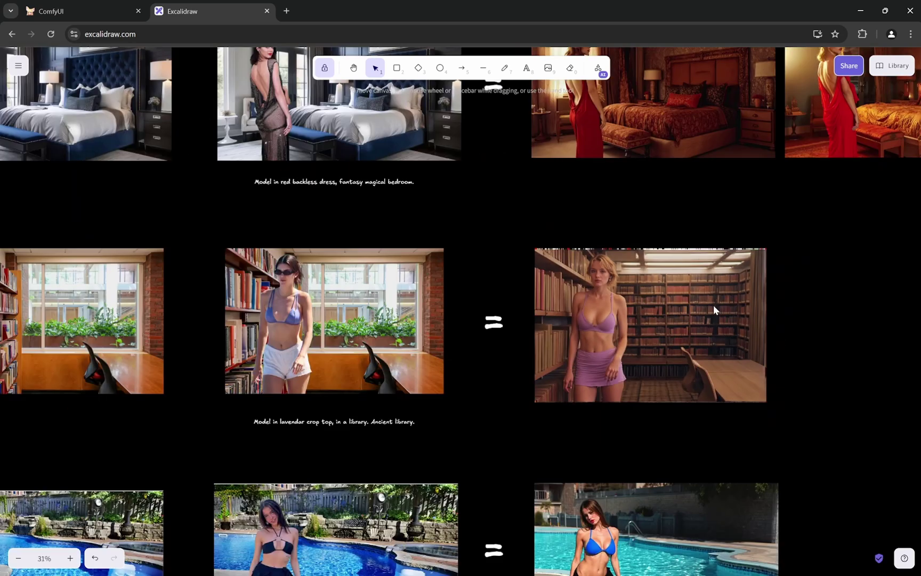
{"action": "scroll", "coordinate": [713, 308], "scroll_direction": "up", "scroll_amount": 4}
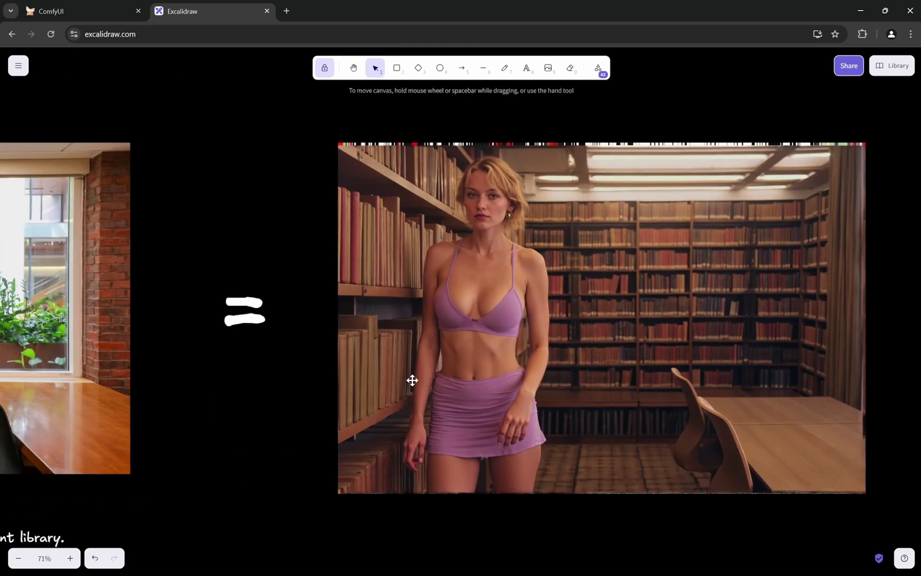
{"action": "scroll", "coordinate": [516, 399], "scroll_direction": "down", "scroll_amount": 4}
{"action": "scroll", "coordinate": [527, 402], "scroll_direction": "down", "scroll_amount": 4}
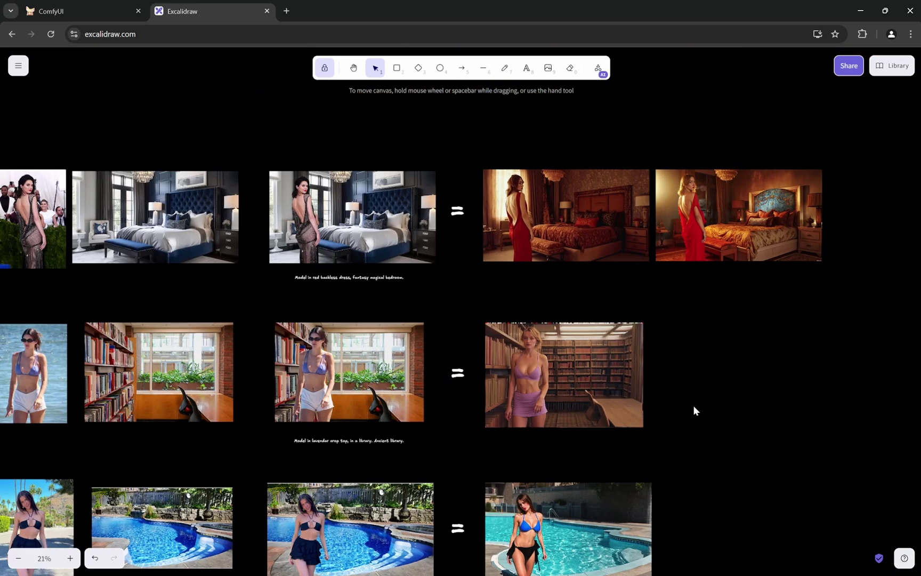
{"action": "left_click_drag", "start_coordinate": [692, 409], "coordinate": [761, 271]}
{"action": "scroll", "coordinate": [234, 469], "scroll_direction": "left", "scroll_amount": 3}
{"action": "scroll", "coordinate": [248, 413], "scroll_direction": "up", "scroll_amount": 6}
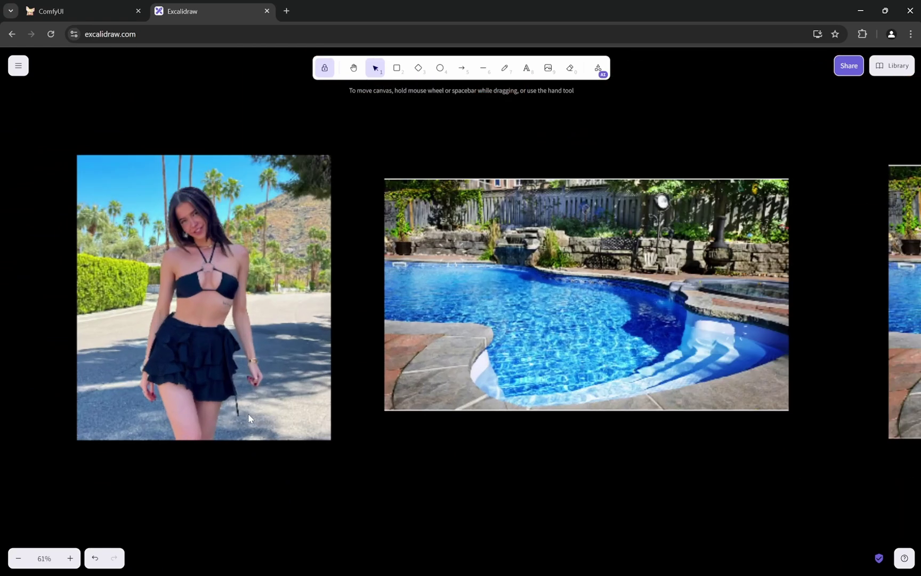
{"action": "scroll", "coordinate": [248, 413], "scroll_direction": "down", "scroll_amount": 1}
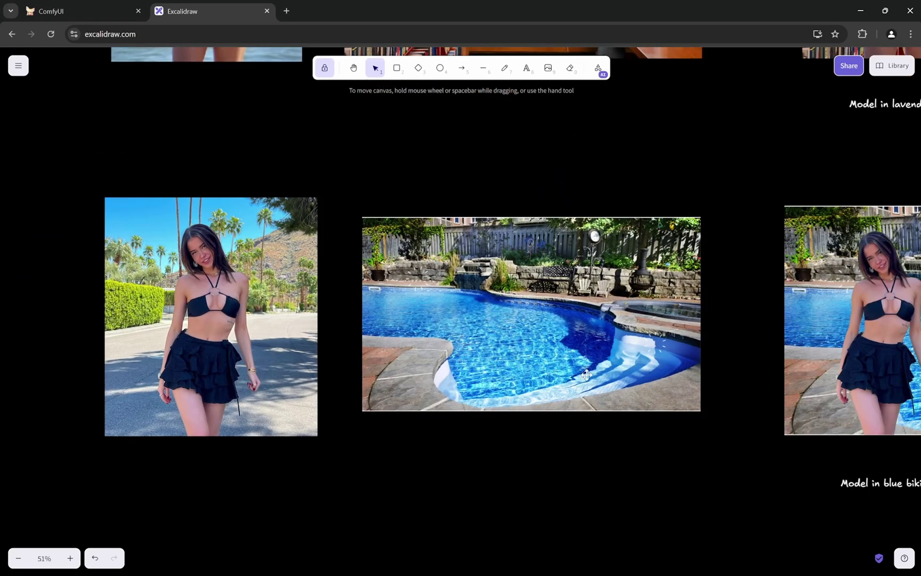
Step: Pan to the regenerated swimming-pool result of the woman in the blue bikini and inspect it
{"action": "left_click_drag", "start_coordinate": [663, 508], "coordinate": [340, 487]}
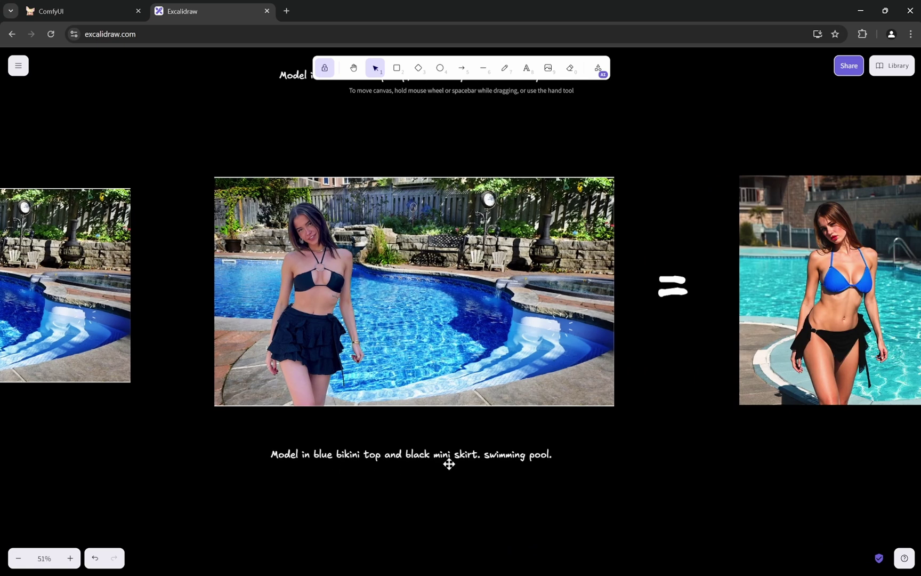
{"action": "left_click_drag", "start_coordinate": [740, 466], "coordinate": [389, 471]}
{"action": "scroll", "coordinate": [640, 465], "scroll_direction": "right", "scroll_amount": 3}
{"action": "scroll", "coordinate": [650, 332], "scroll_direction": "up", "scroll_amount": 2, "text": "ctrl"}
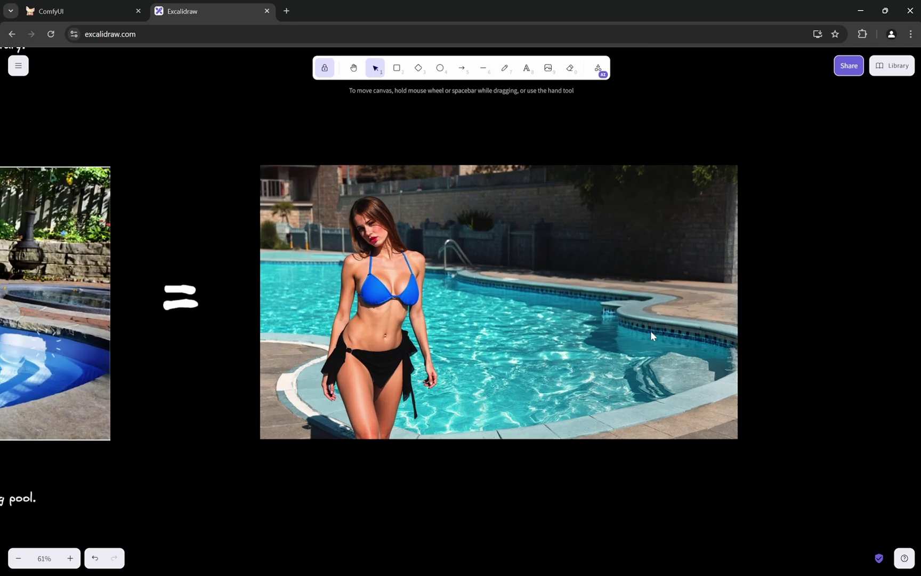
{"action": "scroll", "coordinate": [652, 333], "scroll_direction": "down", "scroll_amount": 3, "text": "ctrl"}
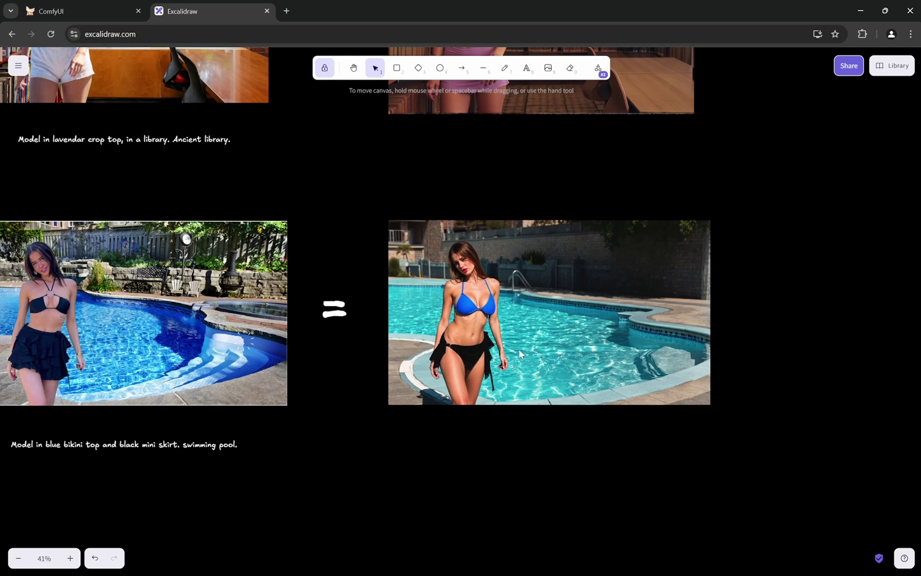
{"action": "scroll", "coordinate": [520, 353], "scroll_direction": "up", "scroll_amount": 3, "text": "ctrl"}
{"action": "scroll", "coordinate": [410, 439], "scroll_direction": "down", "scroll_amount": 1, "text": "ctrl"}
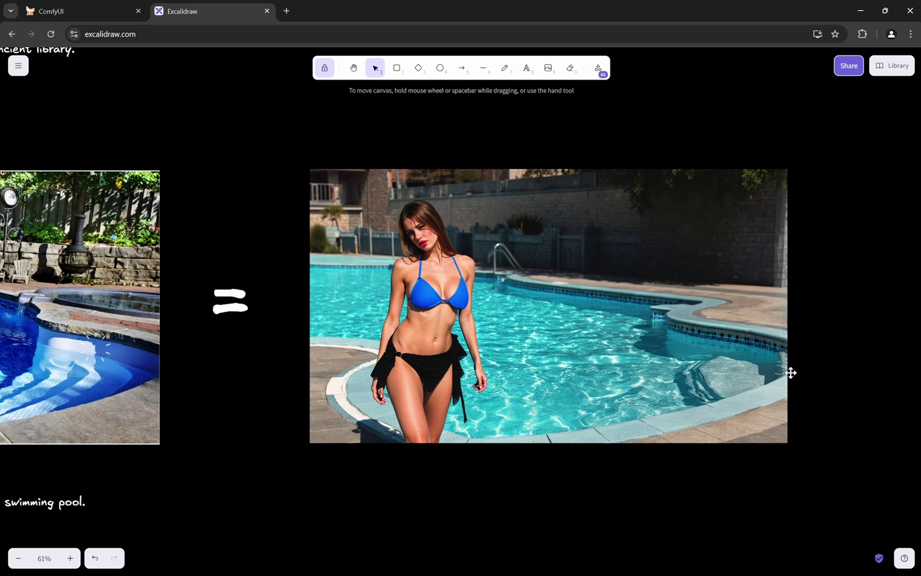
{"action": "scroll", "coordinate": [677, 216], "scroll_direction": "down", "scroll_amount": 5, "text": "ctrl"}
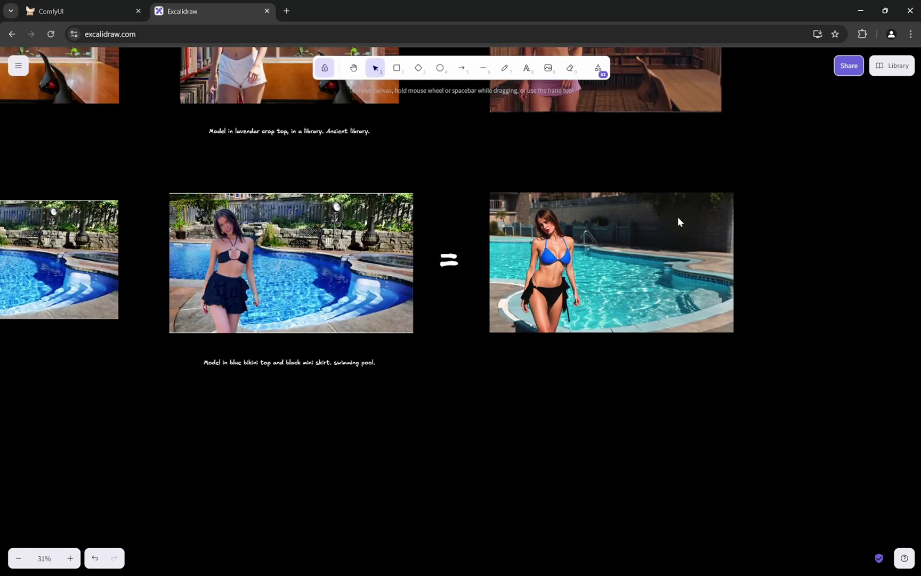
{"action": "left_click", "coordinate": [98, 5]}
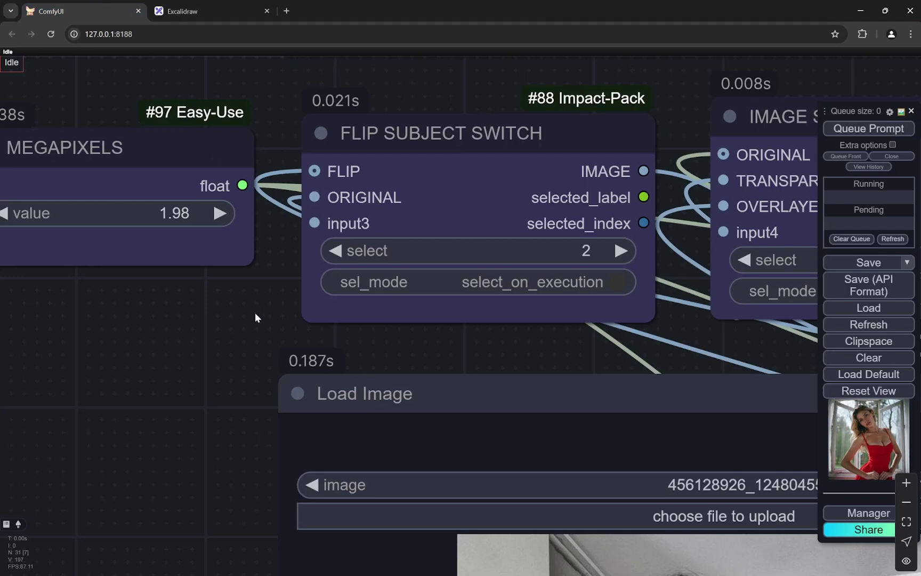
{"action": "scroll", "coordinate": [196, 332], "scroll_direction": "down", "scroll_amount": 6}
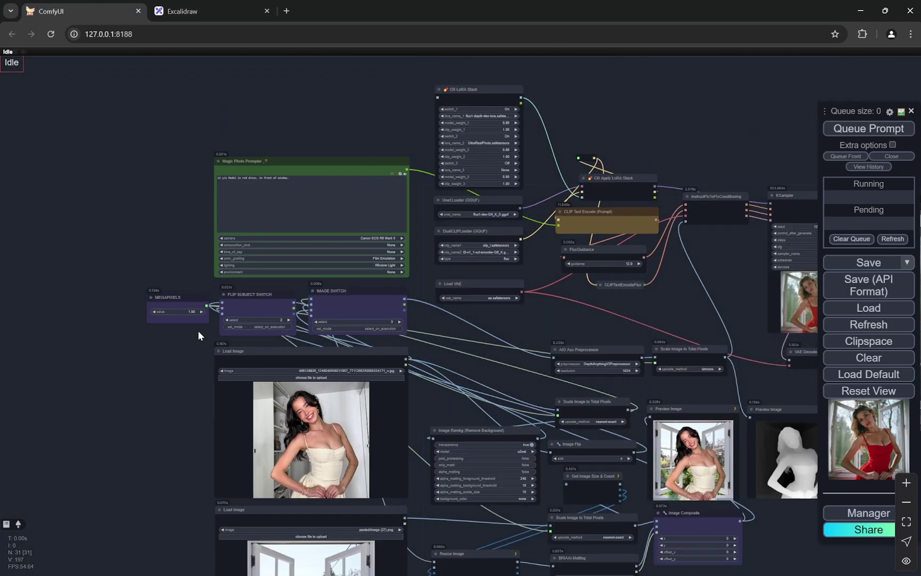
{"action": "scroll", "coordinate": [198, 331], "scroll_direction": "down", "scroll_amount": 4}
{"action": "left_click_drag", "start_coordinate": [662, 457], "coordinate": [539, 346]}
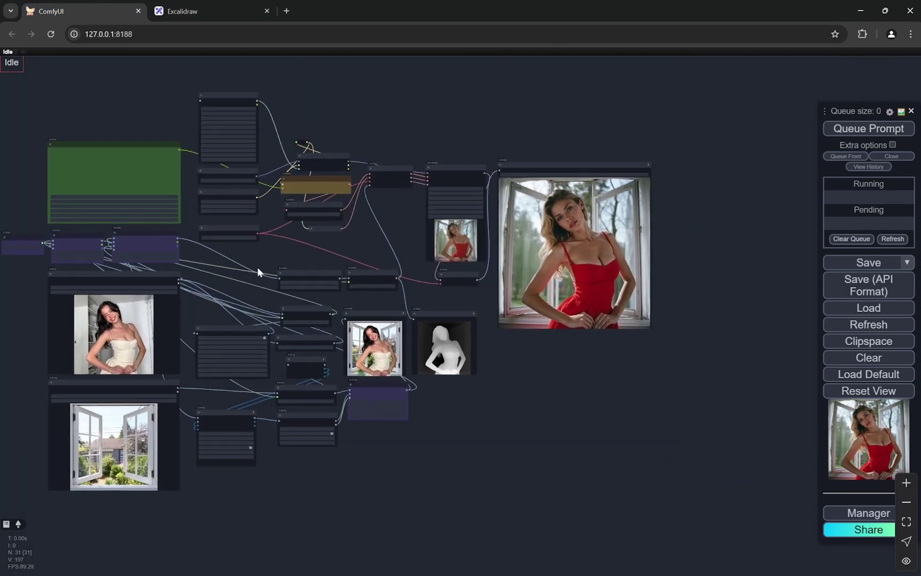
{"action": "scroll", "coordinate": [41, 143], "scroll_direction": "up", "scroll_amount": 15}
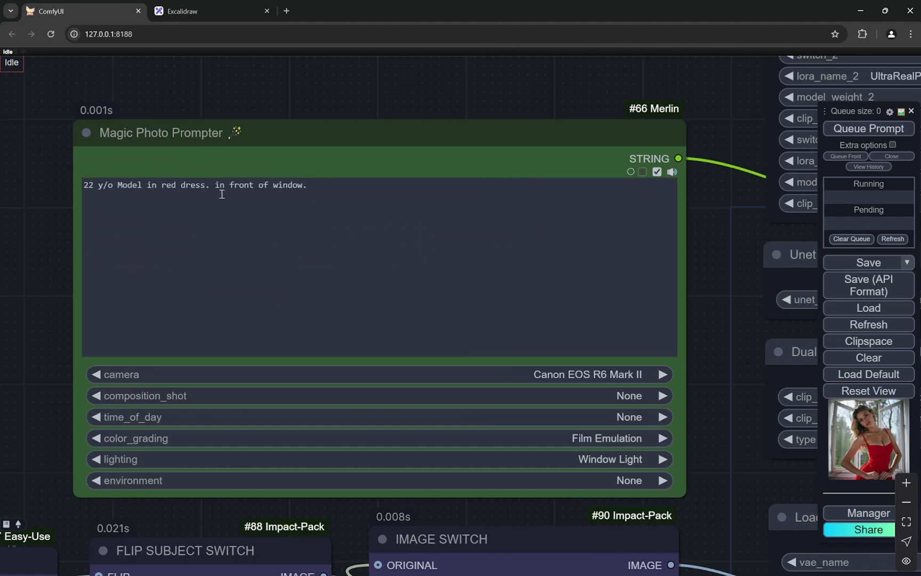
{"action": "scroll", "coordinate": [24, 208], "scroll_direction": "down", "scroll_amount": 15}
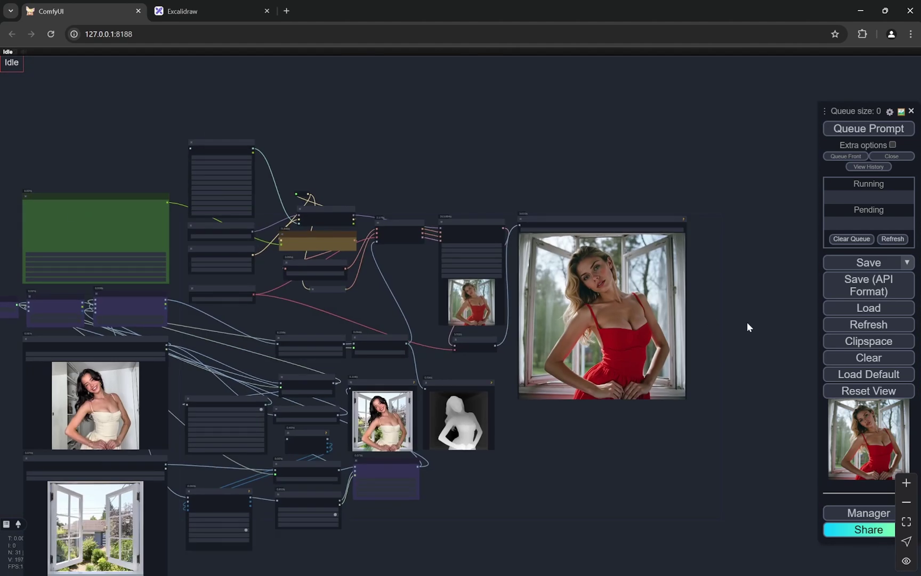
{"action": "scroll", "coordinate": [746, 322], "scroll_direction": "up", "scroll_amount": 4}
{"action": "scroll", "coordinate": [747, 319], "scroll_direction": "down", "scroll_amount": 5}
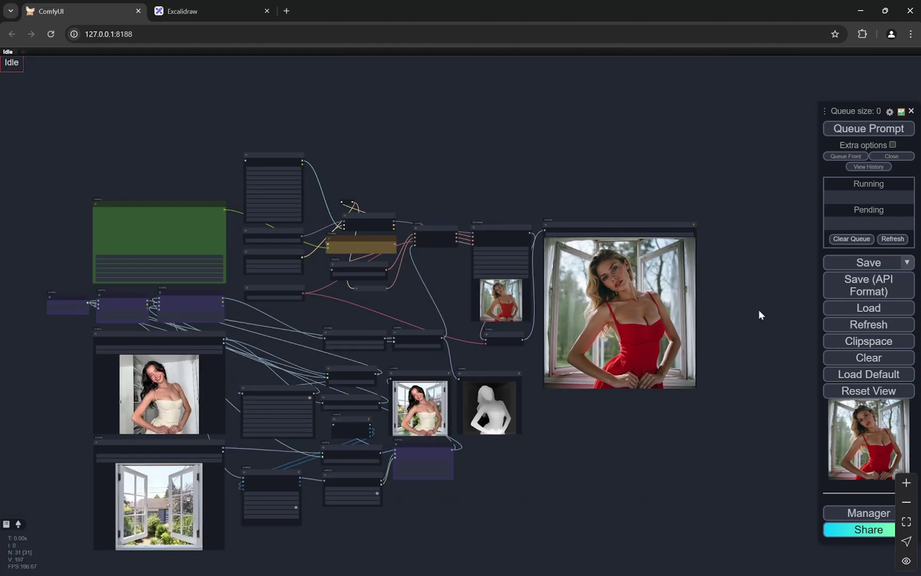
{"action": "scroll", "coordinate": [758, 312], "scroll_direction": "up", "scroll_amount": 3}
{"action": "scroll", "coordinate": [464, 463], "scroll_direction": "up", "scroll_amount": 12}
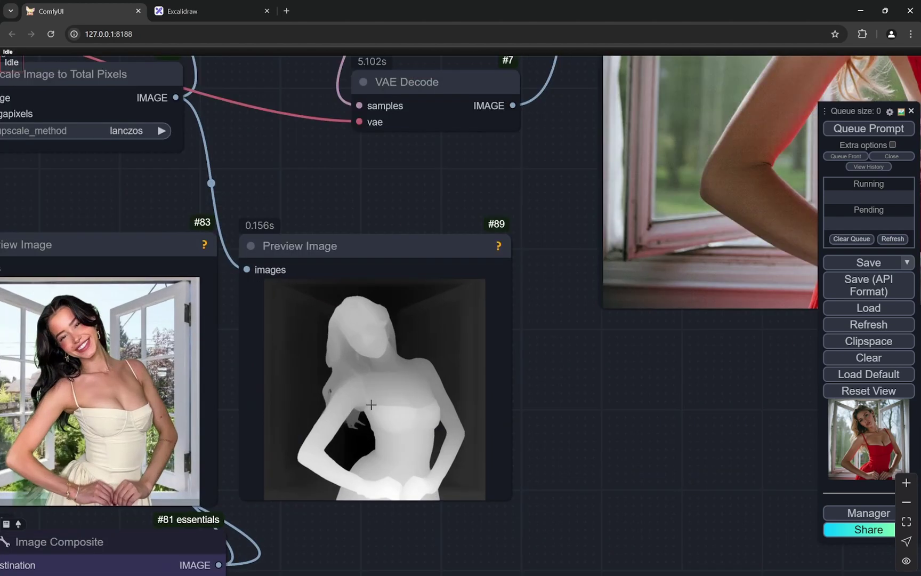
Step: Zoom over Preview Image #83 and #89 and frame the generated image beside them
{"action": "scroll", "coordinate": [370, 405], "scroll_direction": "down", "scroll_amount": 10}
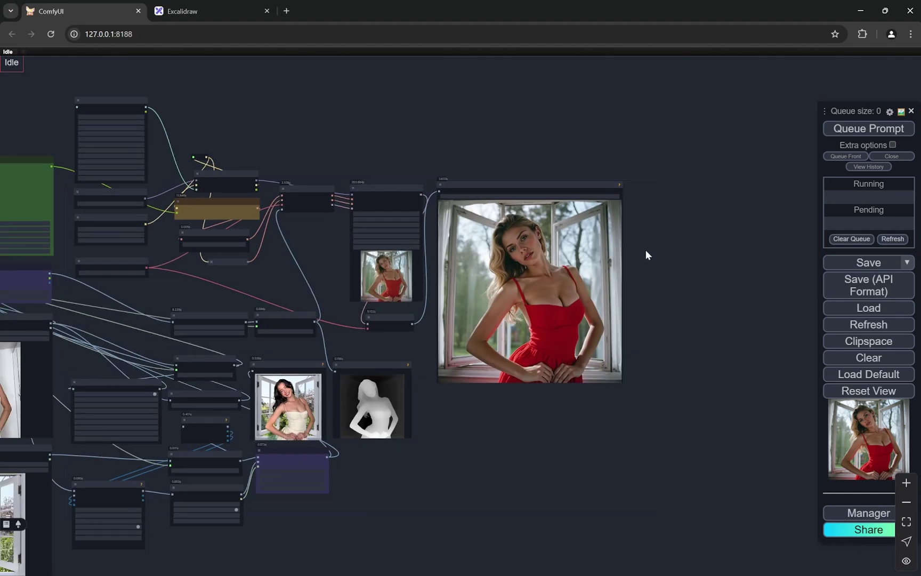
{"action": "scroll", "coordinate": [645, 250], "scroll_direction": "up", "scroll_amount": 3}
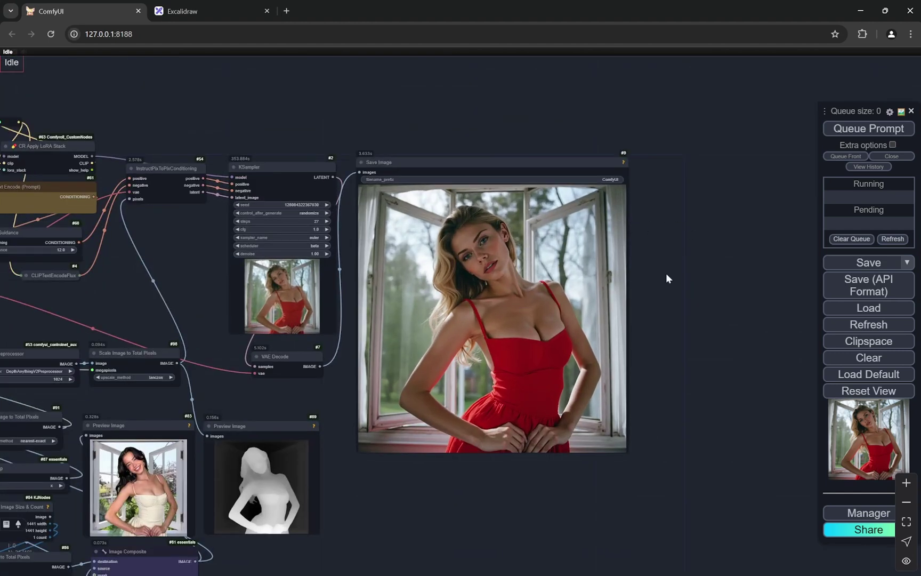
{"action": "scroll", "coordinate": [666, 275], "scroll_direction": "down", "scroll_amount": 5}
{"action": "scroll", "coordinate": [336, 445], "scroll_direction": "up", "scroll_amount": 12}
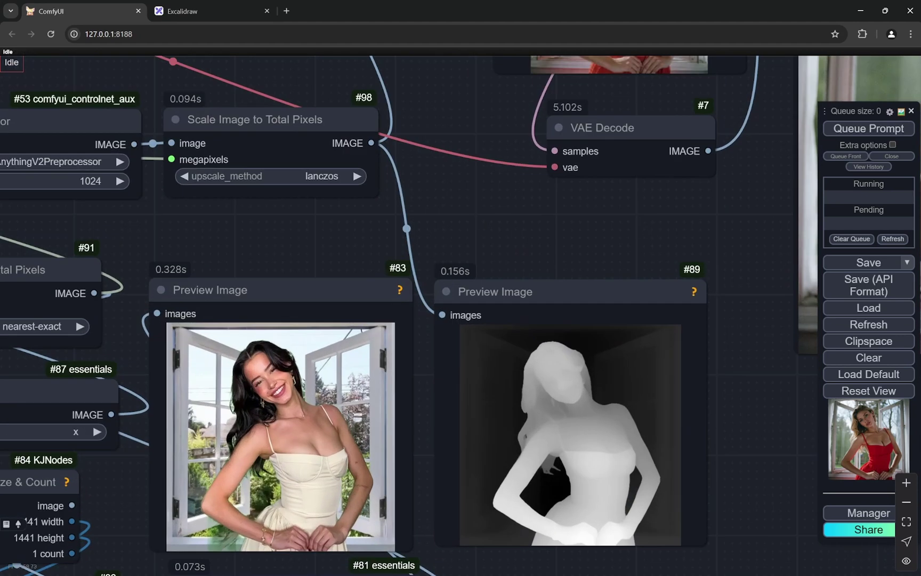
{"action": "scroll", "coordinate": [280, 341], "scroll_direction": "up", "scroll_amount": 2}
{"action": "scroll", "coordinate": [280, 341], "scroll_direction": "down", "scroll_amount": 7}
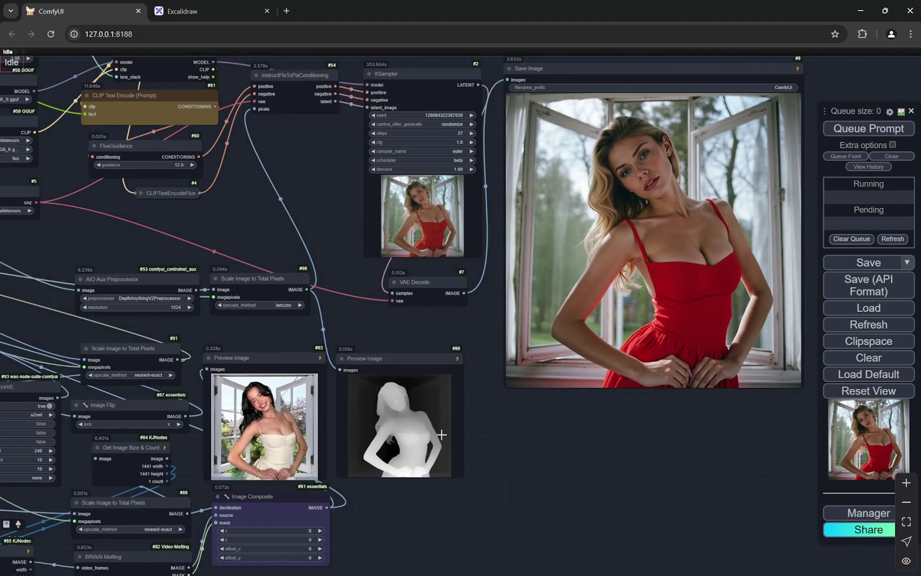
{"action": "left_click_drag", "start_coordinate": [648, 441], "coordinate": [566, 482]}
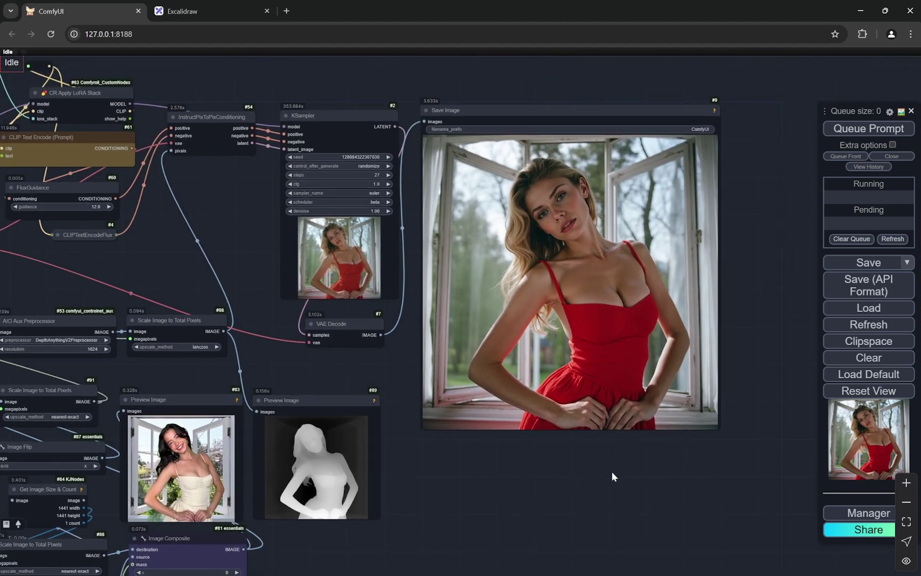
Step: Inspect the generated red-dress image in Save Image, then return to the Excalidraw board
{"action": "scroll", "coordinate": [193, 467], "scroll_direction": "up", "scroll_amount": 4}
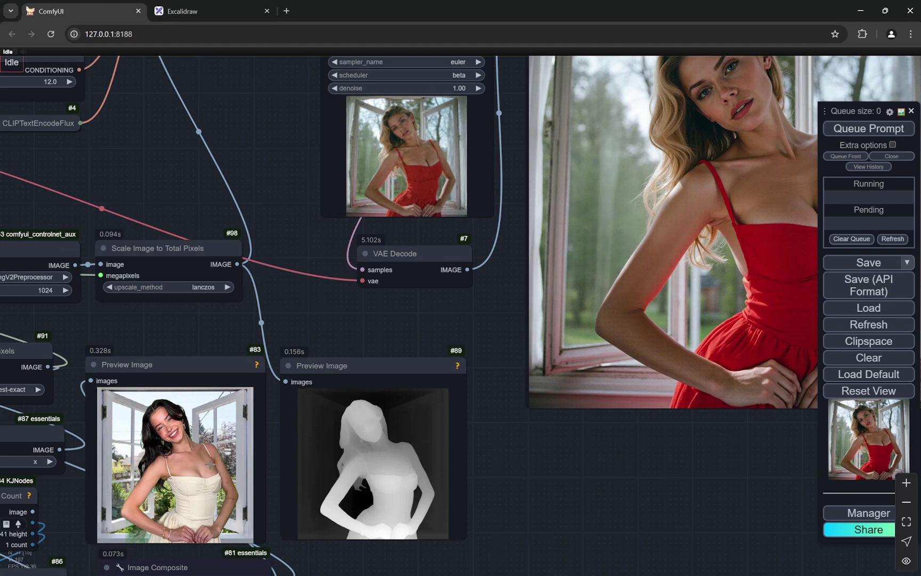
{"action": "scroll", "coordinate": [209, 453], "scroll_direction": "up", "scroll_amount": 10}
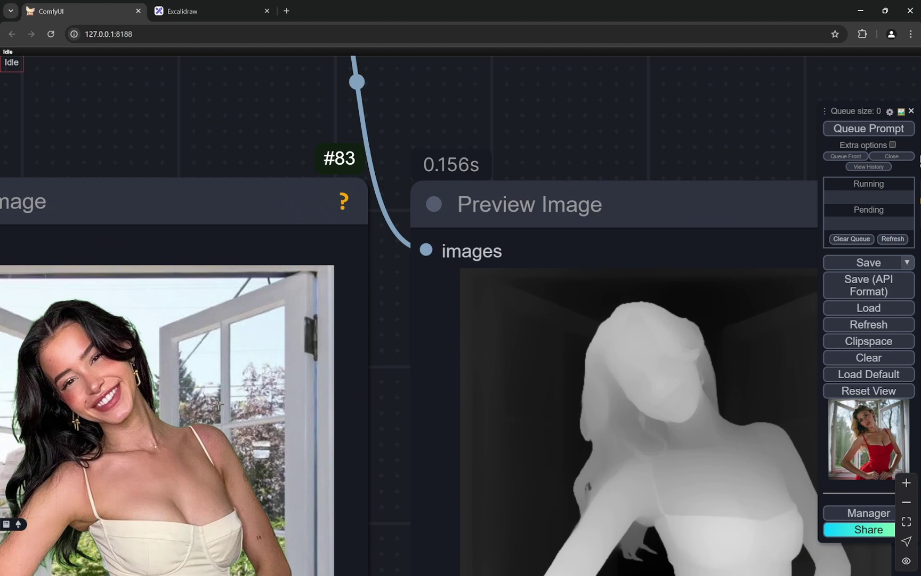
{"action": "scroll", "coordinate": [196, 355], "scroll_direction": "down", "scroll_amount": 12}
{"action": "left_click_drag", "start_coordinate": [605, 397], "coordinate": [451, 490]}
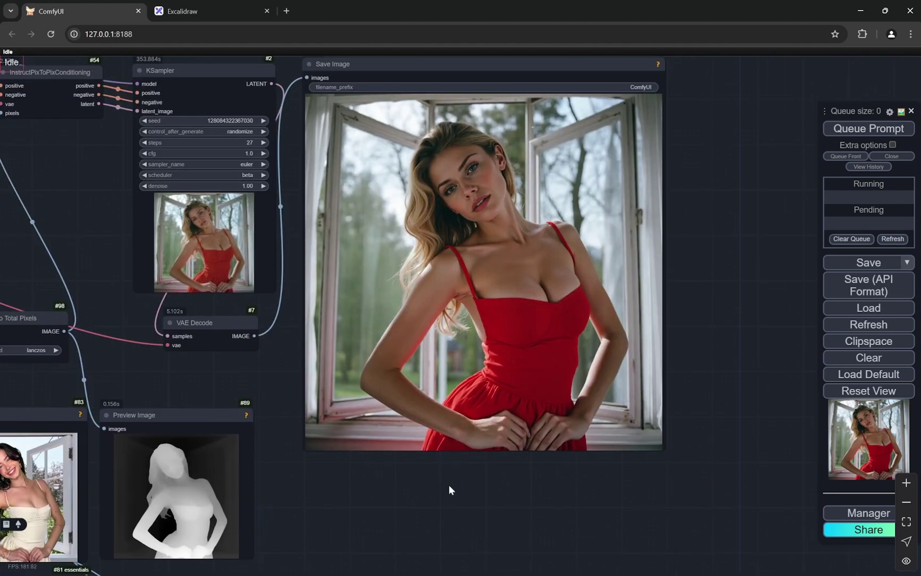
{"action": "scroll", "coordinate": [535, 193], "scroll_direction": "down", "scroll_amount": 2}
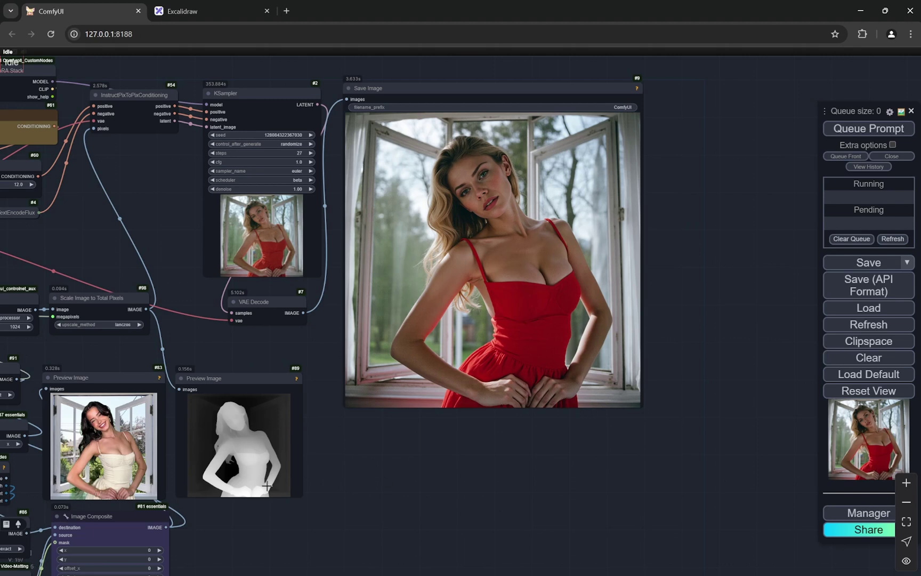
{"action": "scroll", "coordinate": [255, 497], "scroll_direction": "up", "scroll_amount": 8}
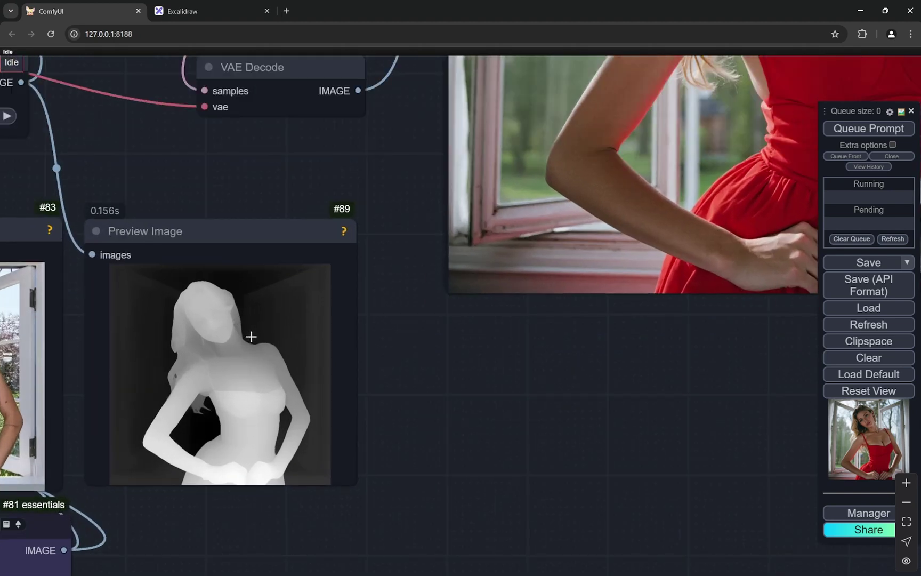
{"action": "left_click", "coordinate": [201, 6]}
Step: Pan to the red backless dress bedroom example and reveal its second result for comparison
{"action": "scroll", "coordinate": [547, 163], "scroll_direction": "down", "scroll_amount": 5}
{"action": "scroll", "coordinate": [520, 155], "scroll_direction": "up", "scroll_amount": 5}
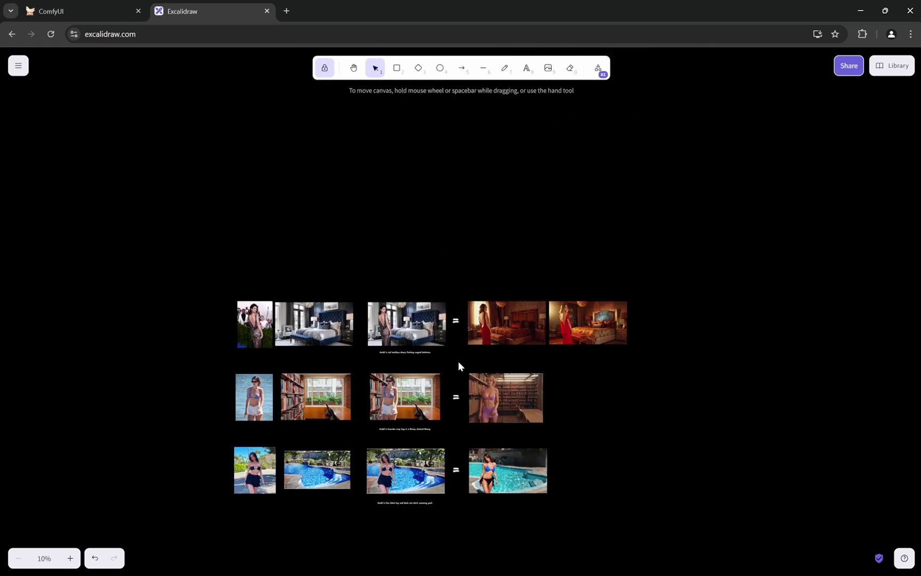
{"action": "scroll", "coordinate": [458, 360], "scroll_direction": "up", "scroll_amount": 10}
{"action": "scroll", "coordinate": [441, 323], "scroll_direction": "down", "scroll_amount": 2}
{"action": "left_click_drag", "start_coordinate": [538, 335], "coordinate": [529, 412]}
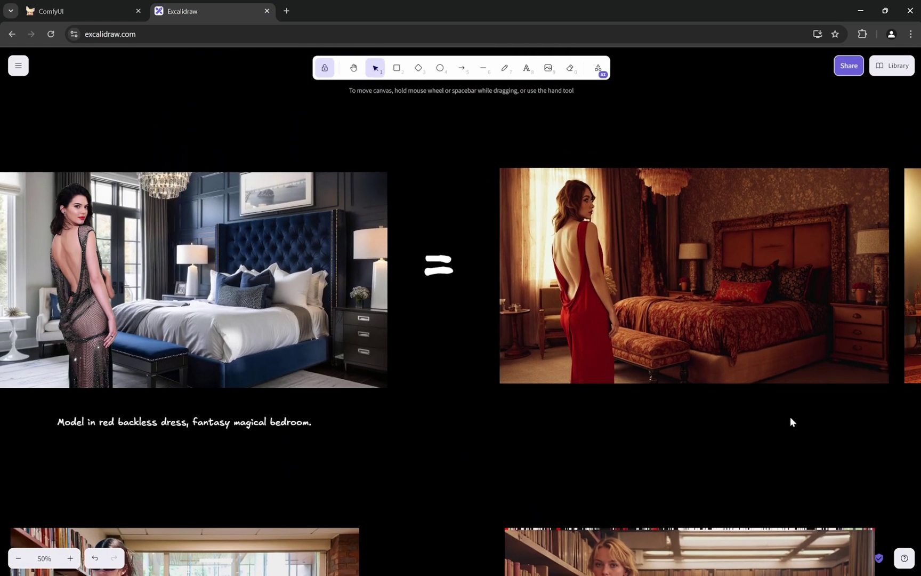
{"action": "left_click_drag", "start_coordinate": [790, 421], "coordinate": [438, 396]}
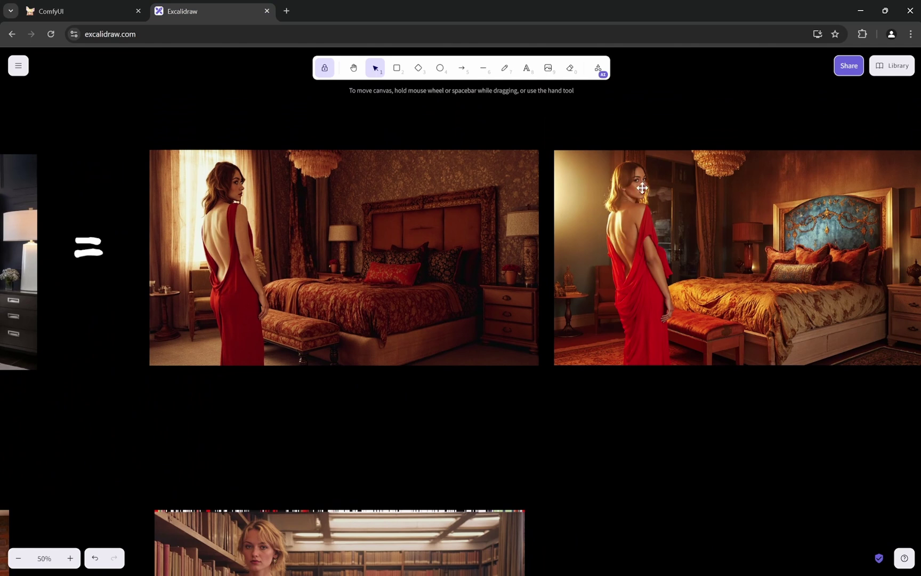
{"action": "scroll", "coordinate": [660, 312], "scroll_direction": "down", "scroll_amount": 2}
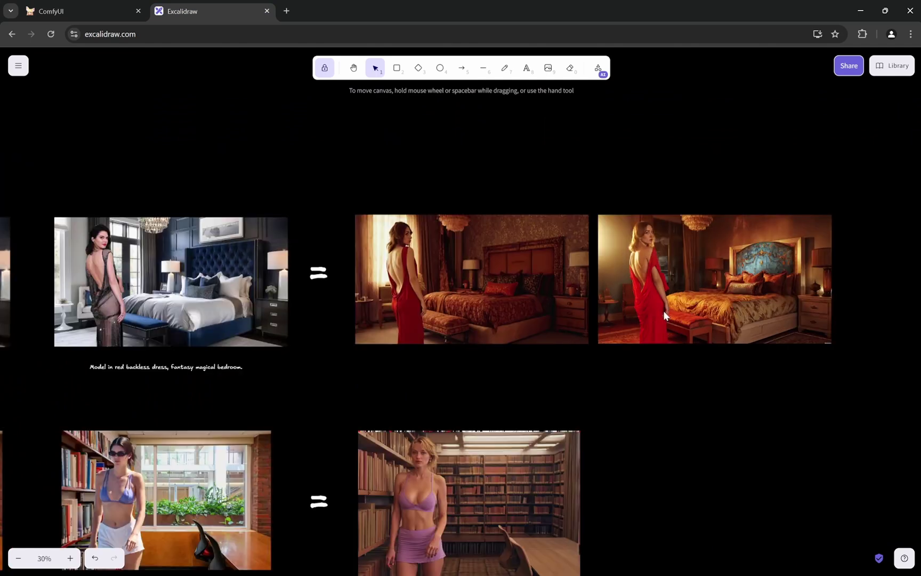
{"action": "scroll", "coordinate": [656, 313], "scroll_direction": "up", "scroll_amount": 1}
{"action": "left_click", "coordinate": [91, 5]}
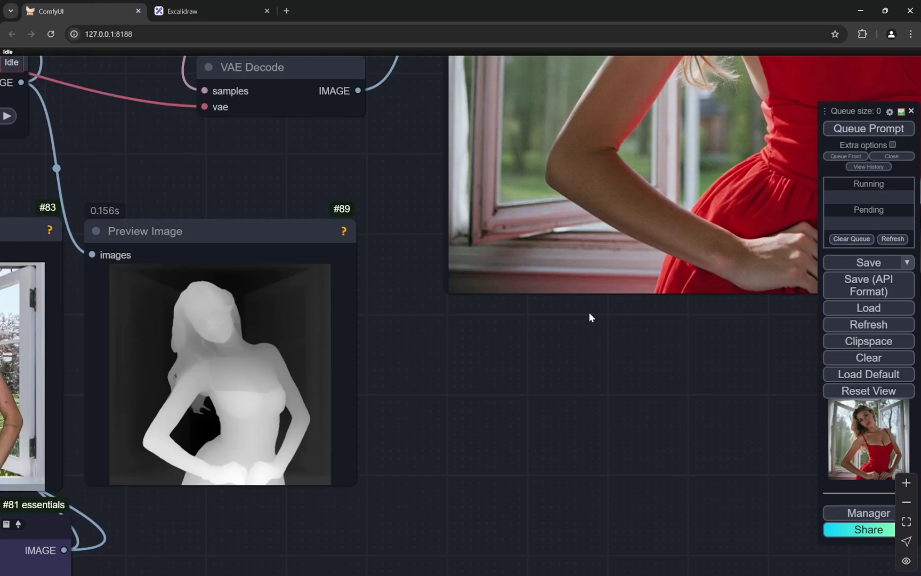
{"action": "scroll", "coordinate": [589, 312], "scroll_direction": "down", "scroll_amount": 3}
{"action": "scroll", "coordinate": [614, 353], "scroll_direction": "down", "scroll_amount": 3}
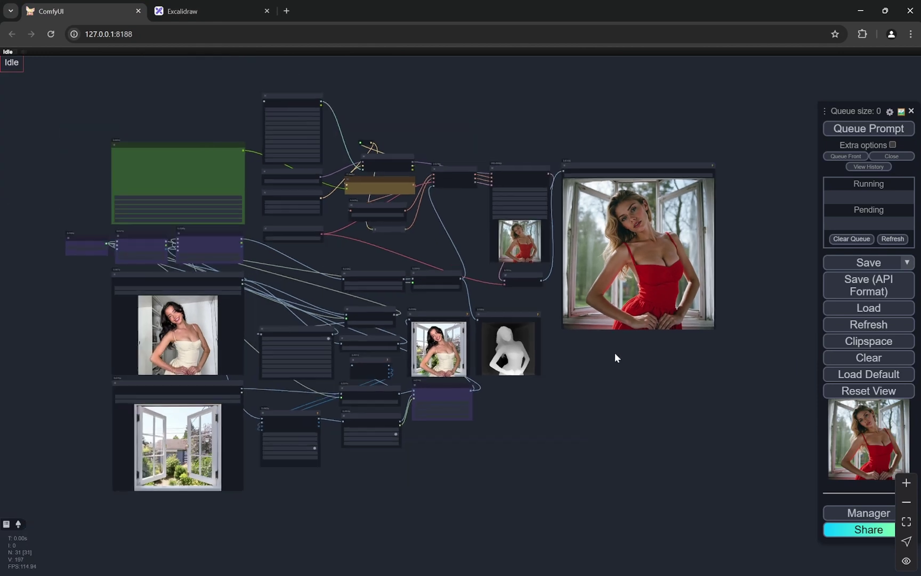